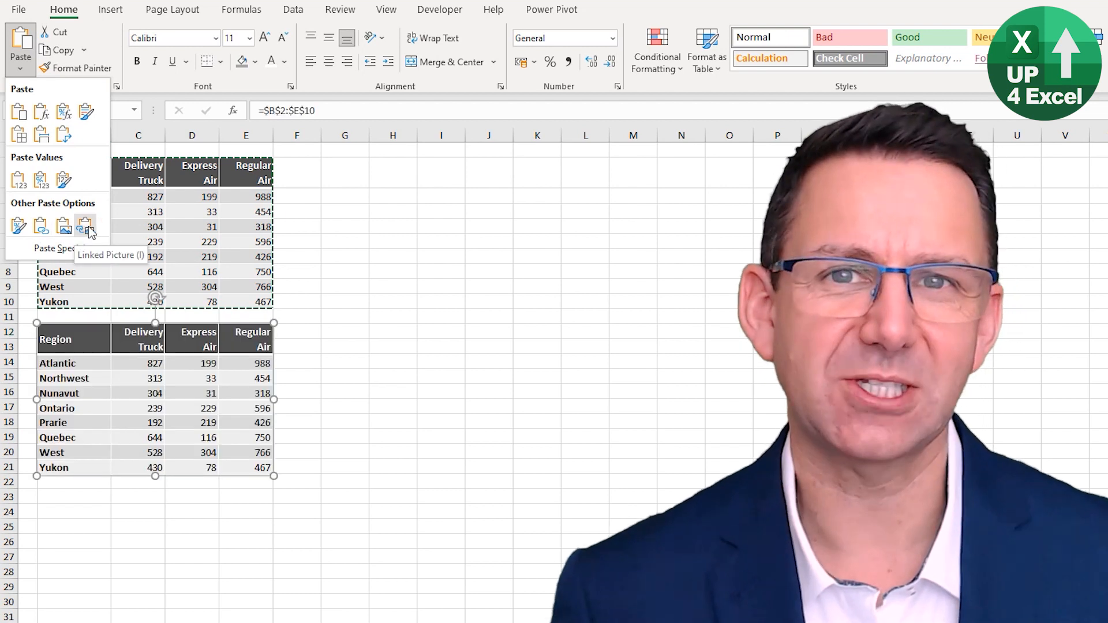
Step: Open the full Paste Special options for the copied region table at cell B12
click(63, 249)
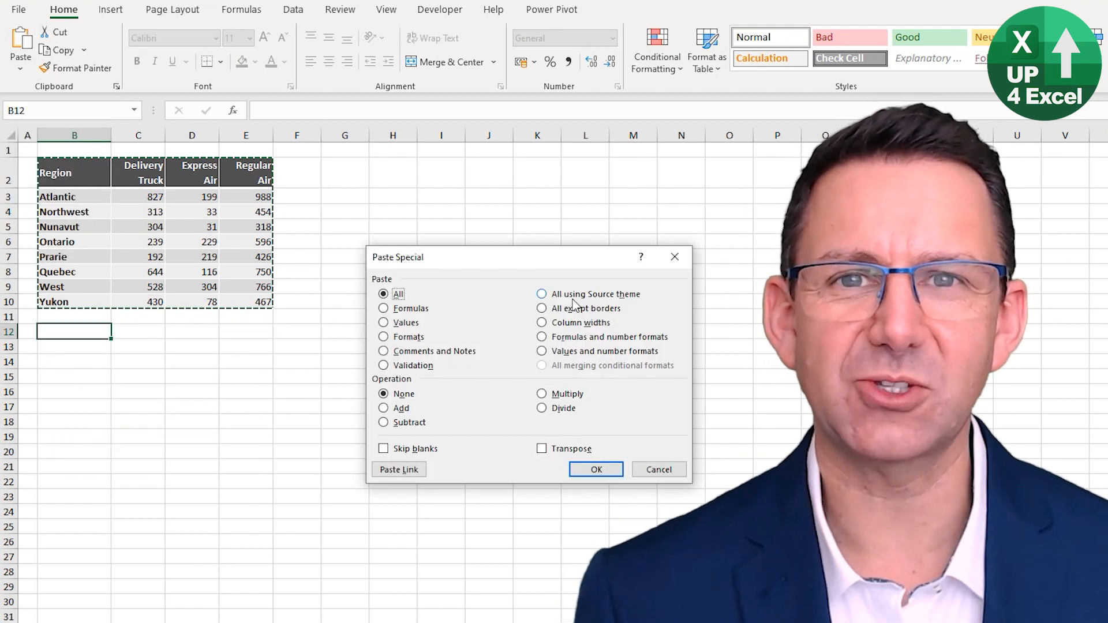
click(561, 394)
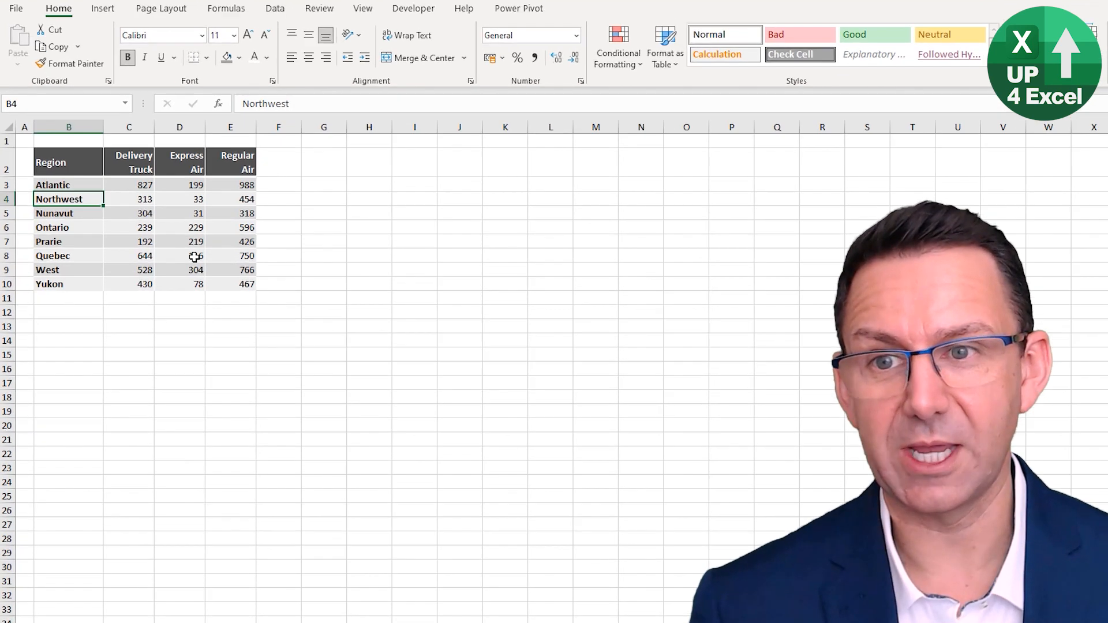
Step: Copy the whole region table and paste it at cell G2
key(ctrl+a)
key(ctrl+c)
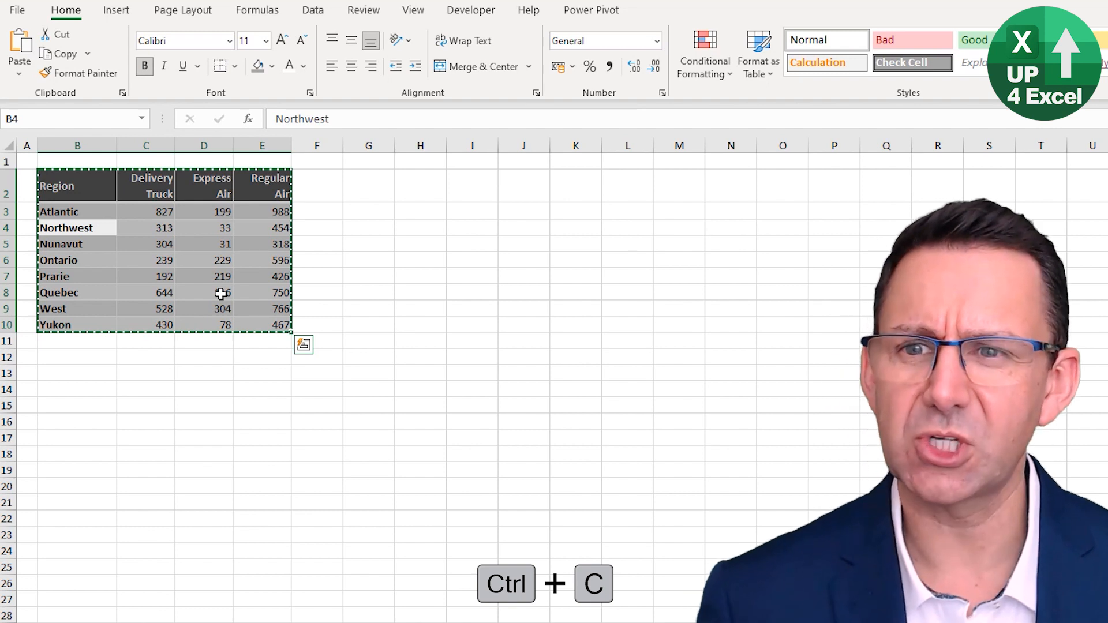
click(374, 185)
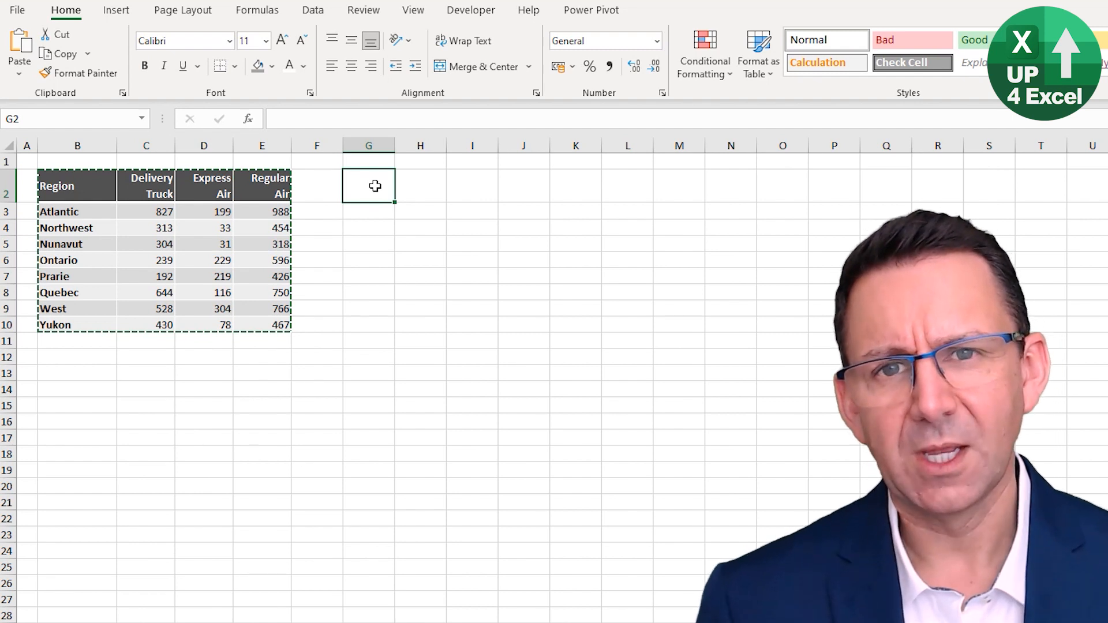
key(ctrl+v)
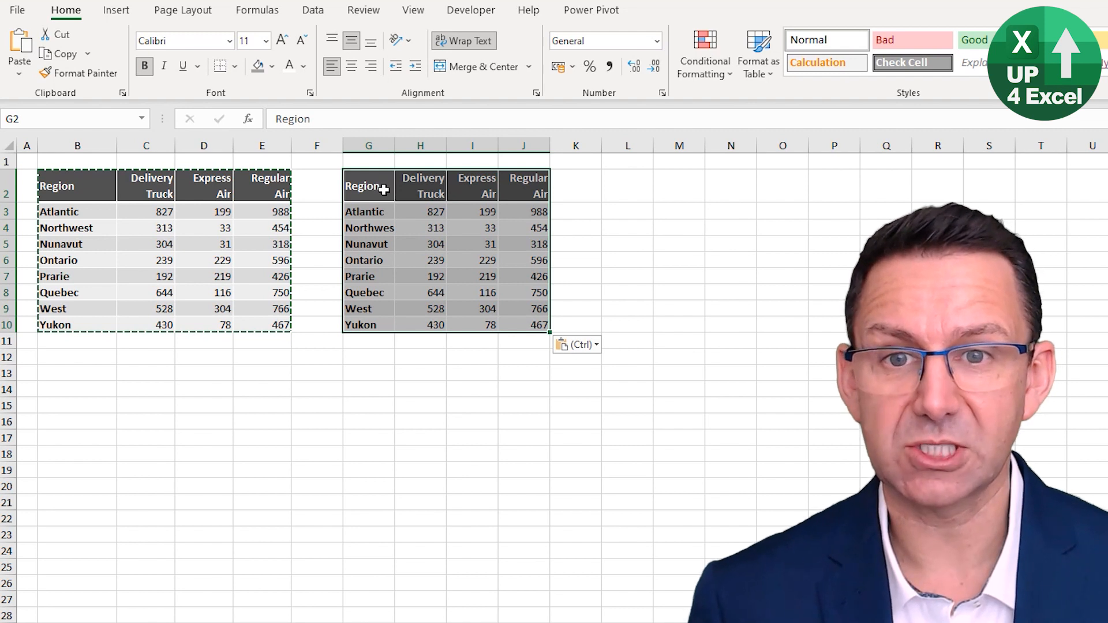
Step: Examine the paste options offered for the table pasted at G2, going through the different paste types
click(597, 347)
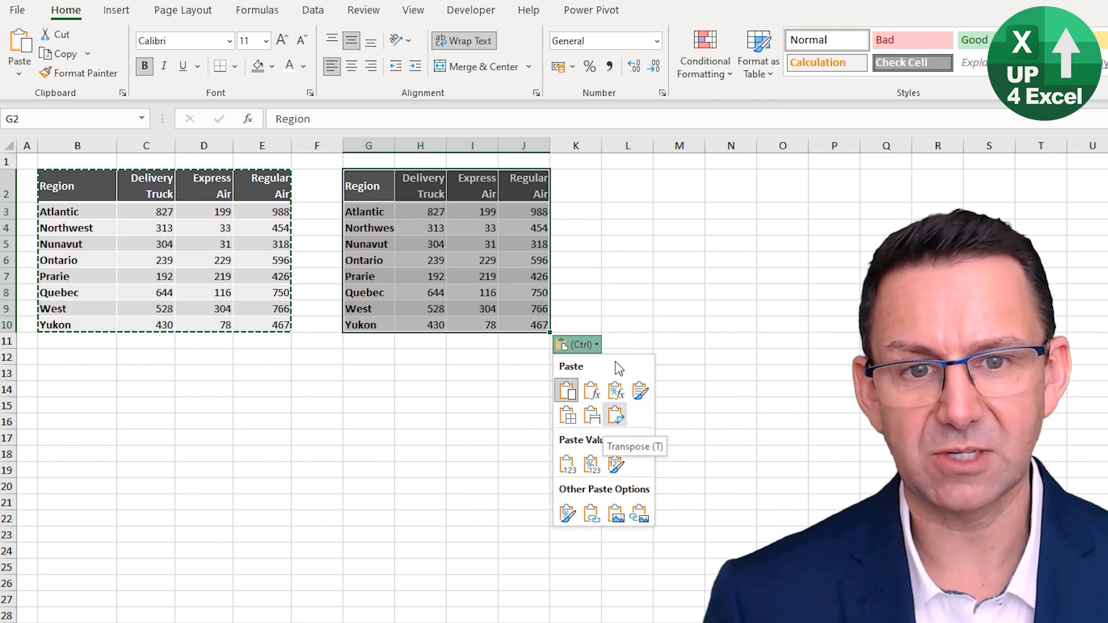
click(595, 347)
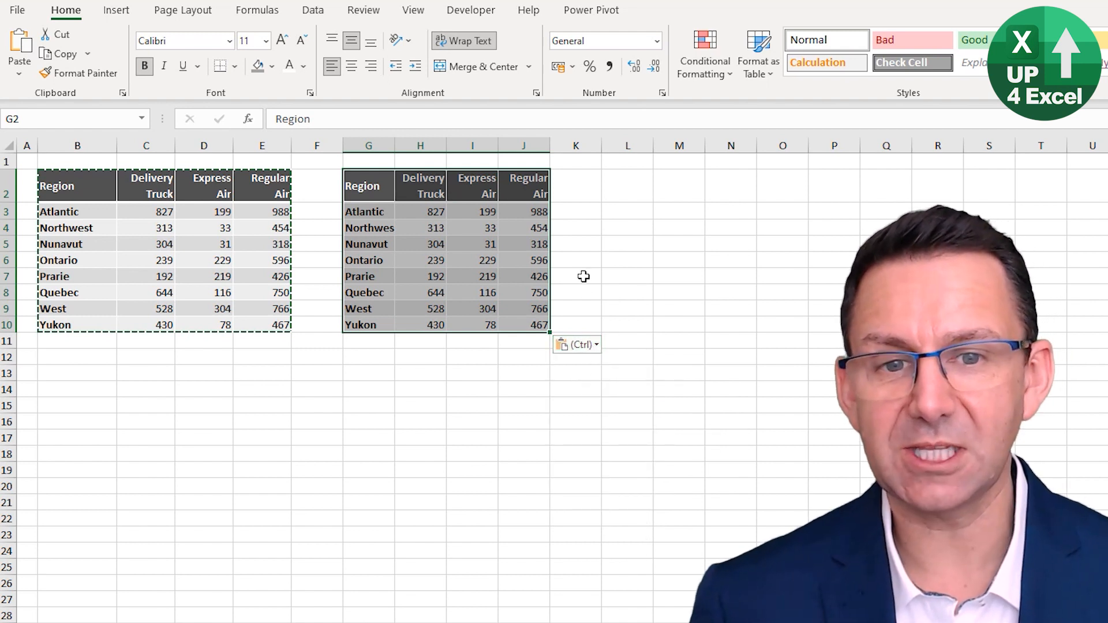
key(ctrl)
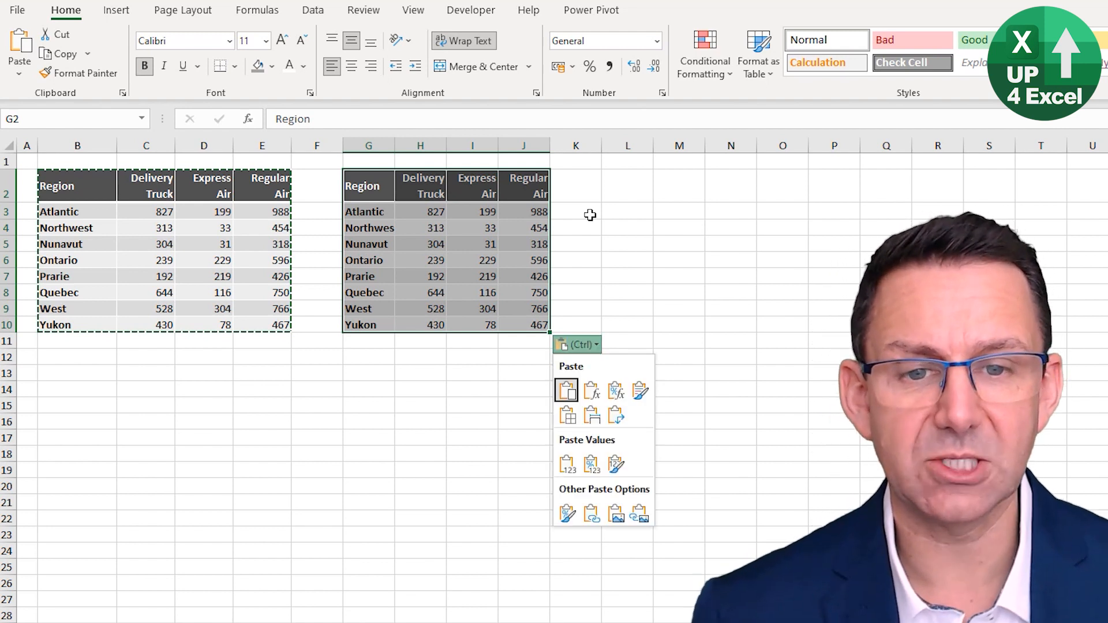
key(Right)
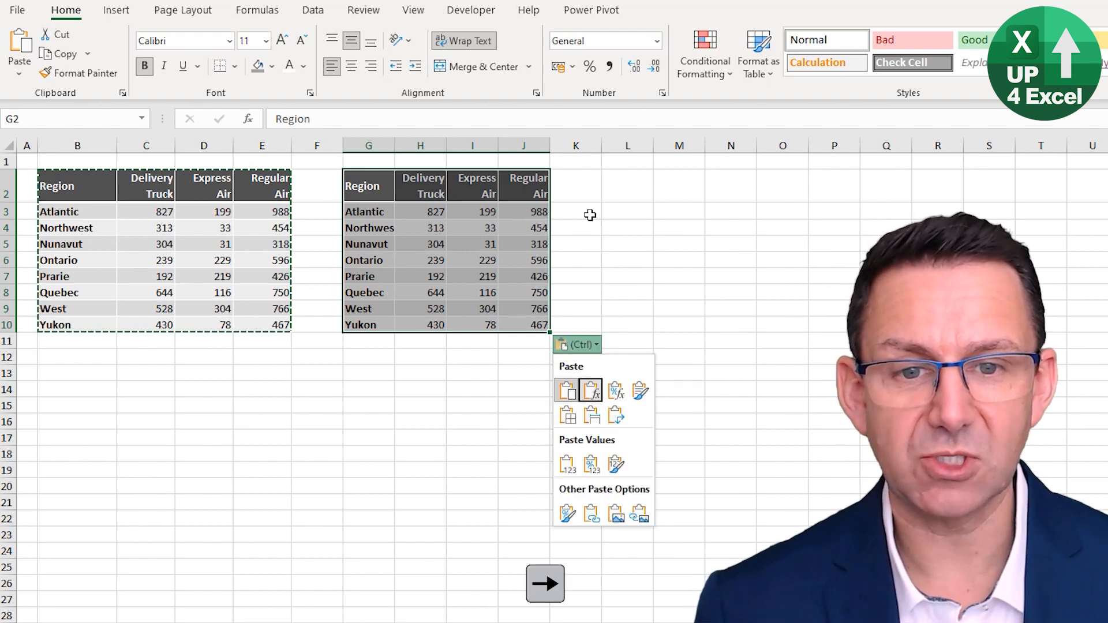
key(Right)
key(Down)
key(Left)
key(Left)
key(Down)
key(Down)
key(Right)
key(Right)
key(Up)
key(Up)
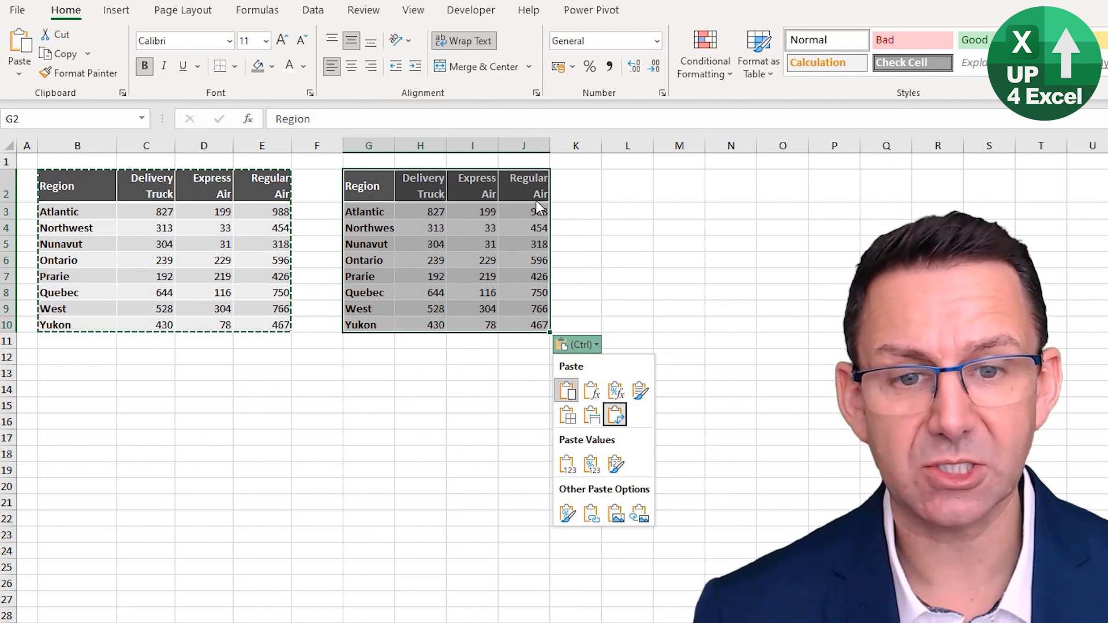
Step: Convert the table pasted at G2 to values and number formatting only
key(Down)
key(Down)
key(Return)
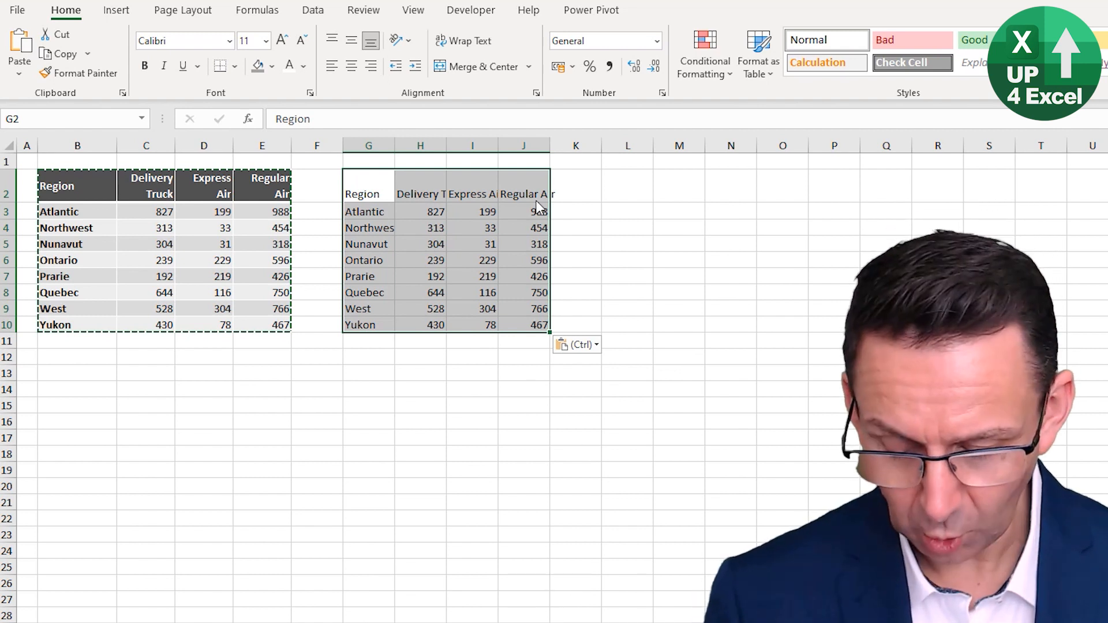
Step: Change the table pasted at G2 to a transposed paste
key(ctrl)
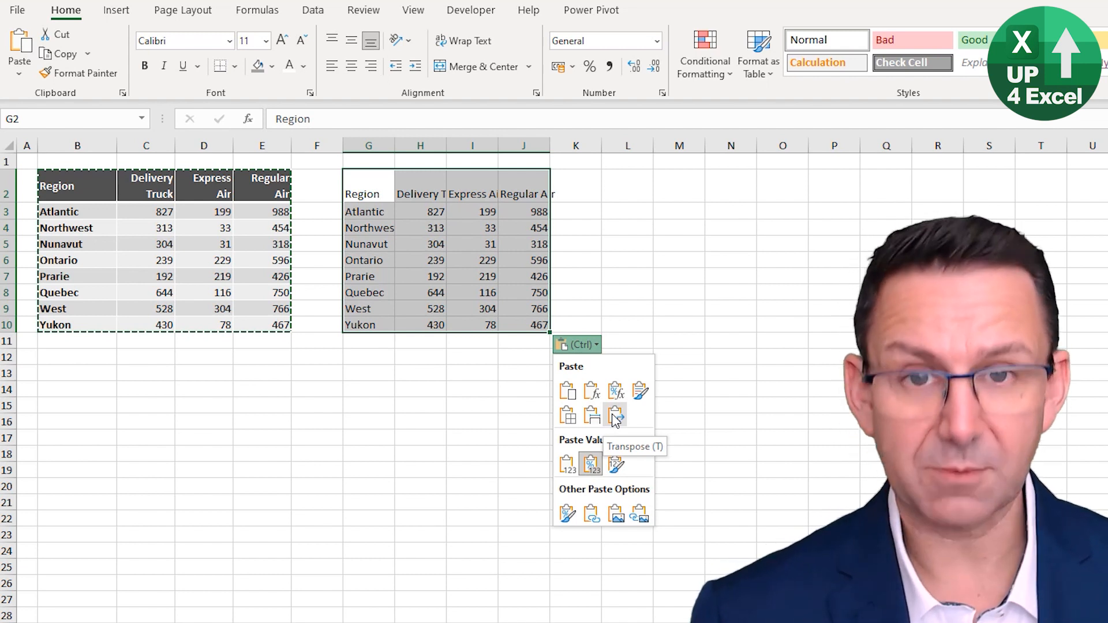
click(615, 416)
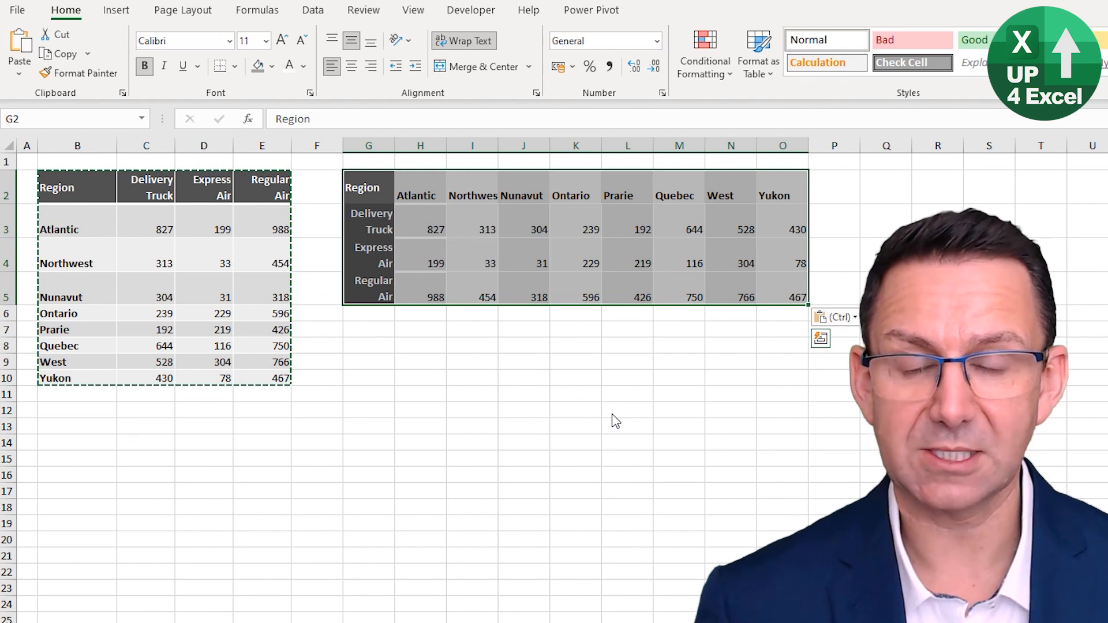
Step: Copy the original region table again and paste it transposed at cell B12
click(204, 298)
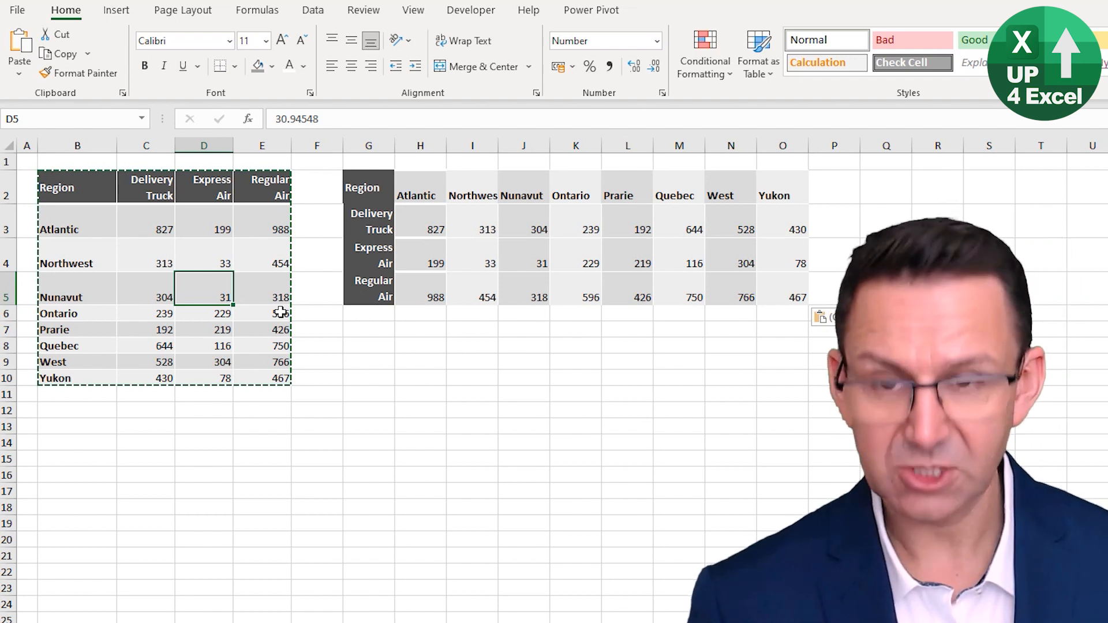
key(ctrl+a)
key(ctrl+c)
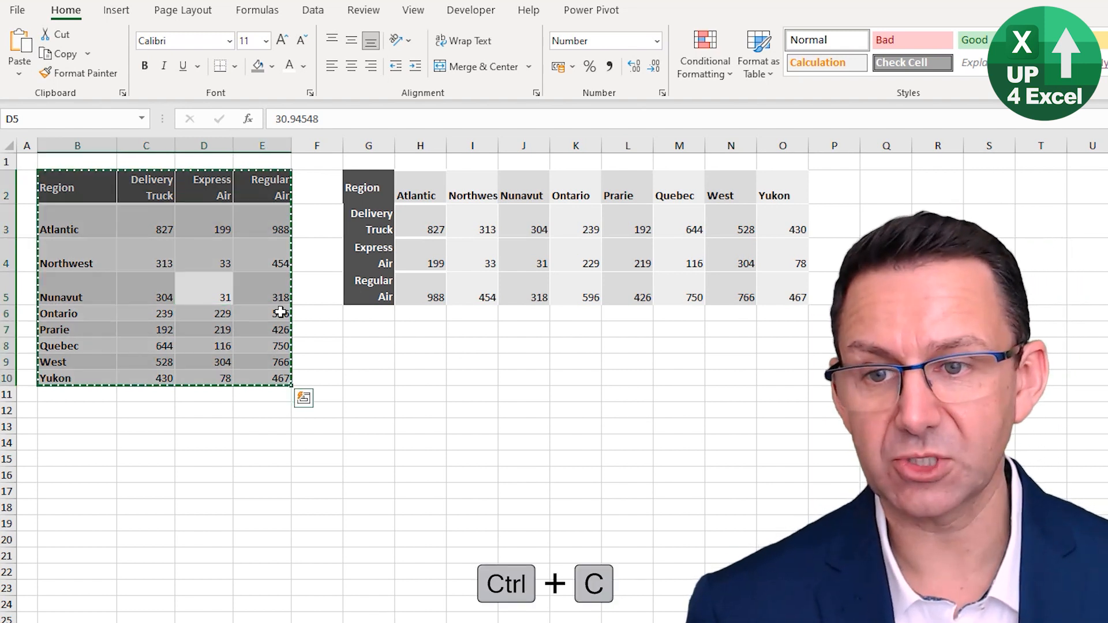
click(75, 409)
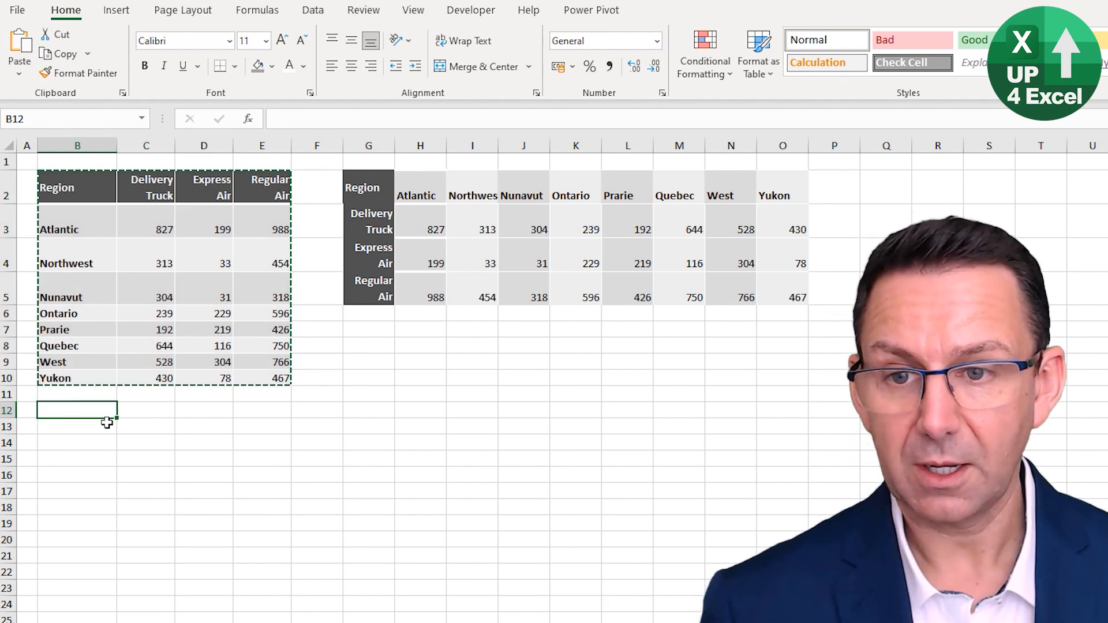
key(ctrl+v)
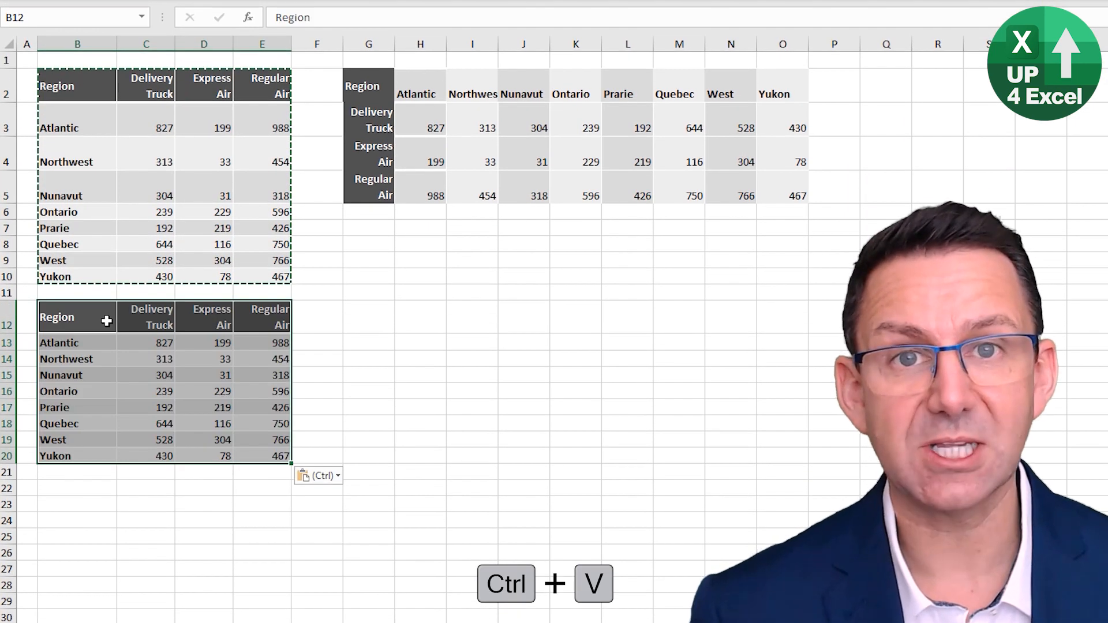
key(ctrl)
key(t)
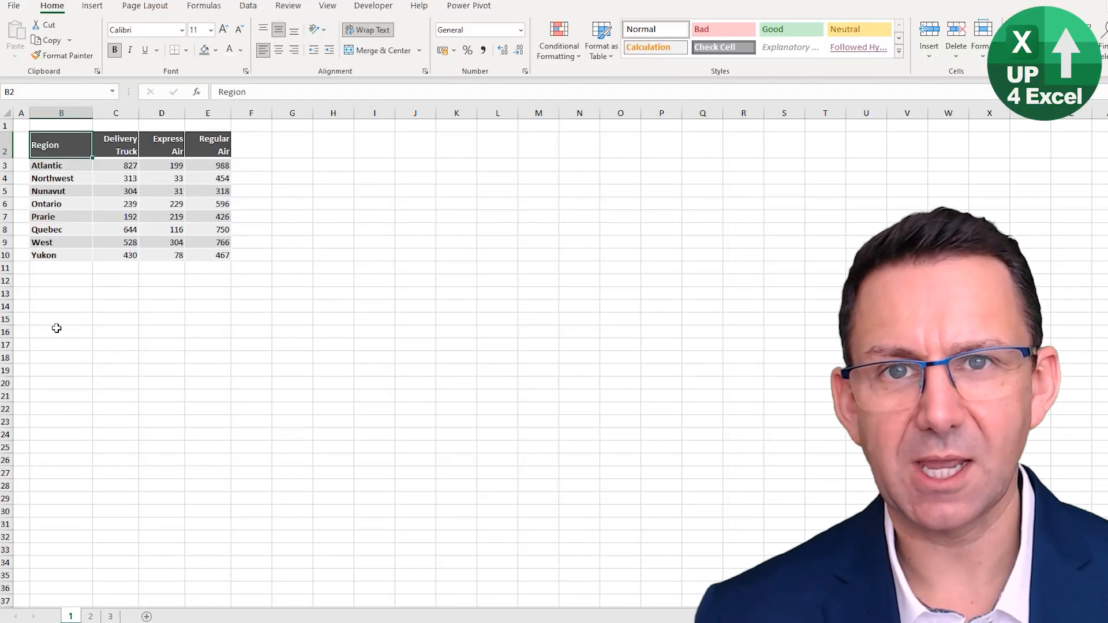
Step: Copy the entire region table and select cell G2 as the paste destination
key(ctrl+a)
key(ctrl+c)
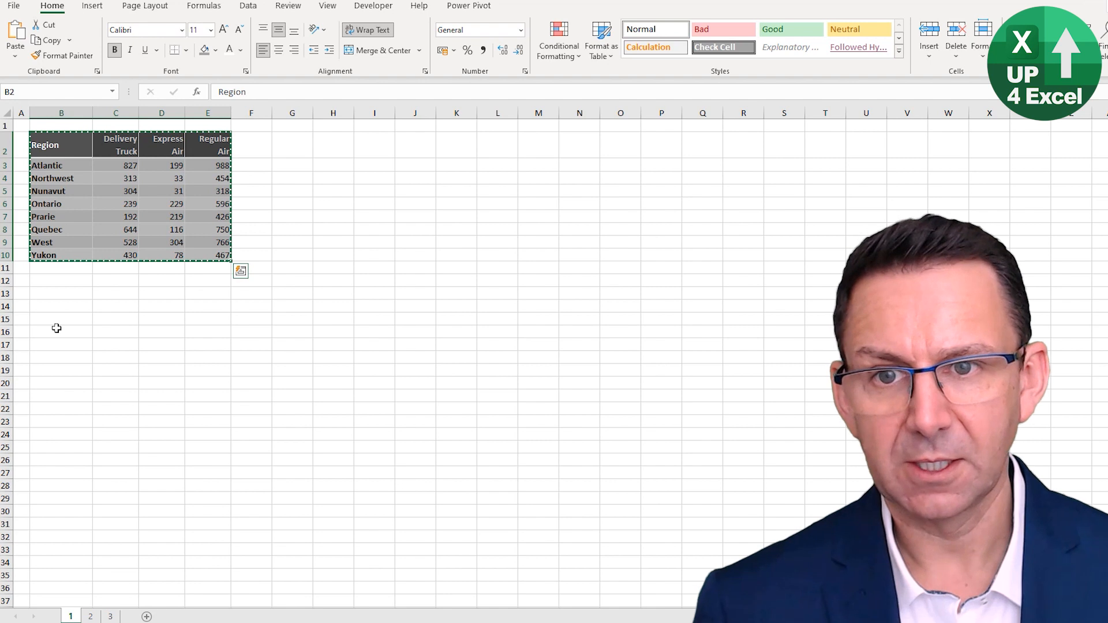
key(Right)
key(Right)
key(Right)
key(Right)
key(Right)
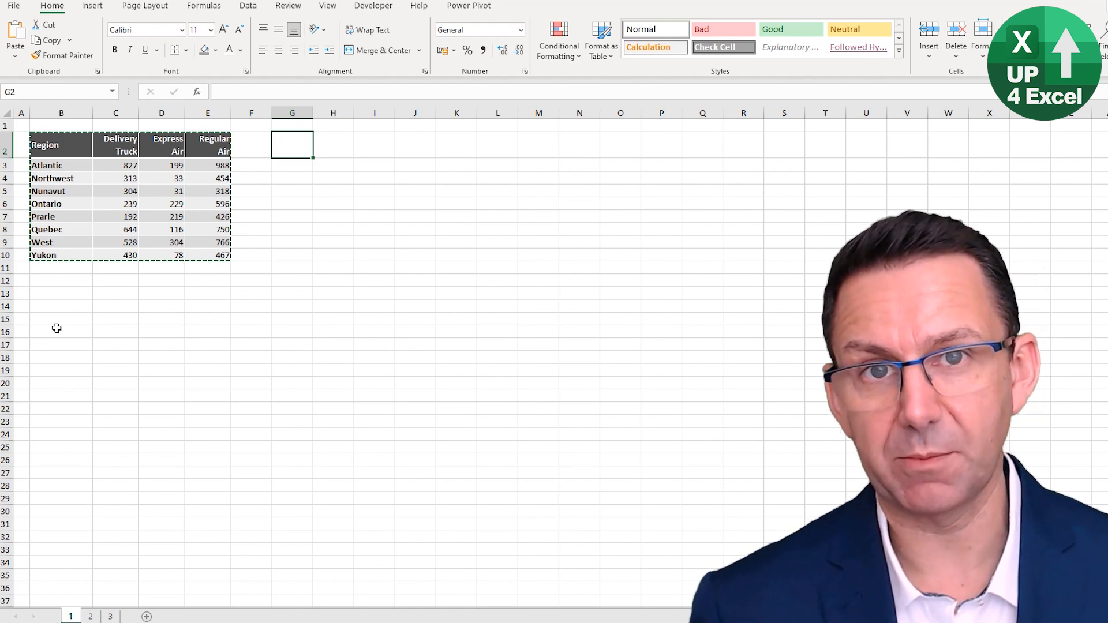
Step: Examine the context paste options for cell G2, previewing how the copied table would be pasted
key(Menu)
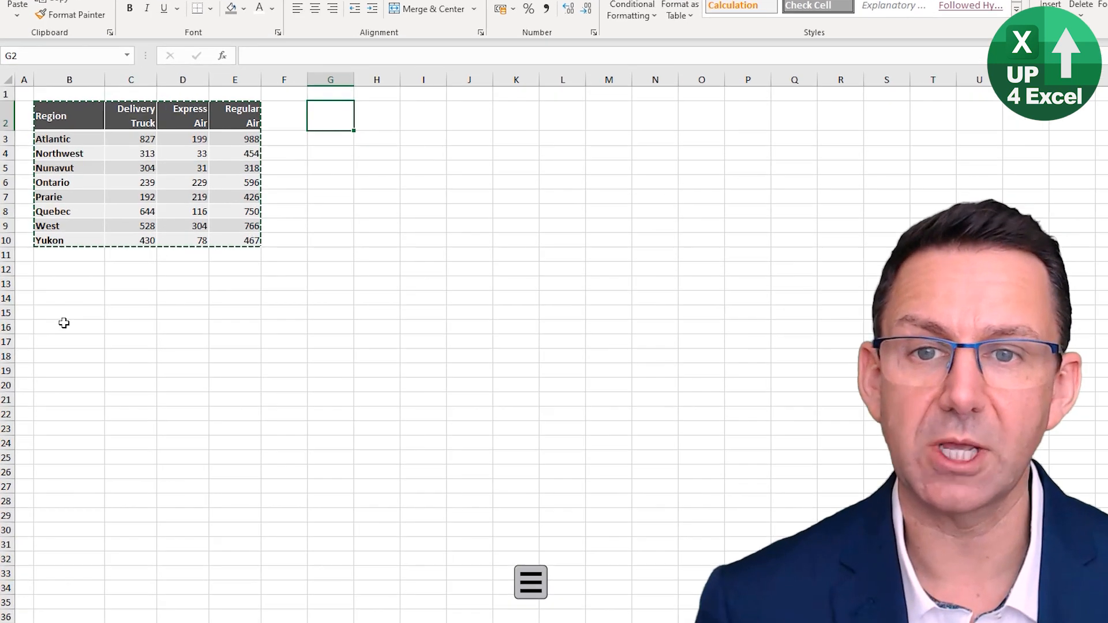
key(Menu)
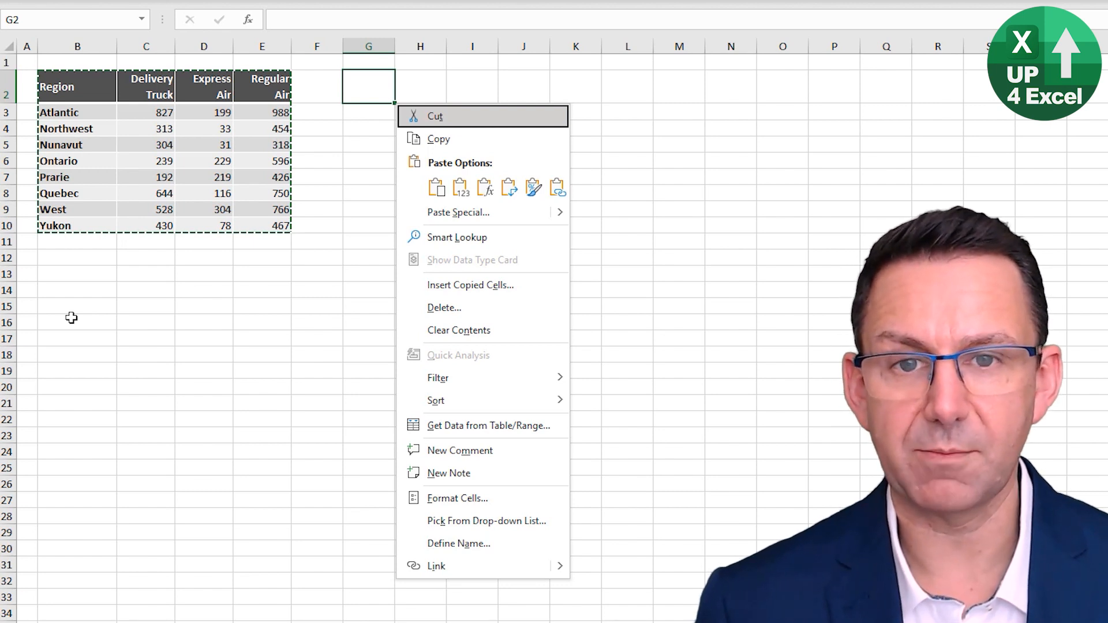
key(Down)
key(Down)
key(Up)
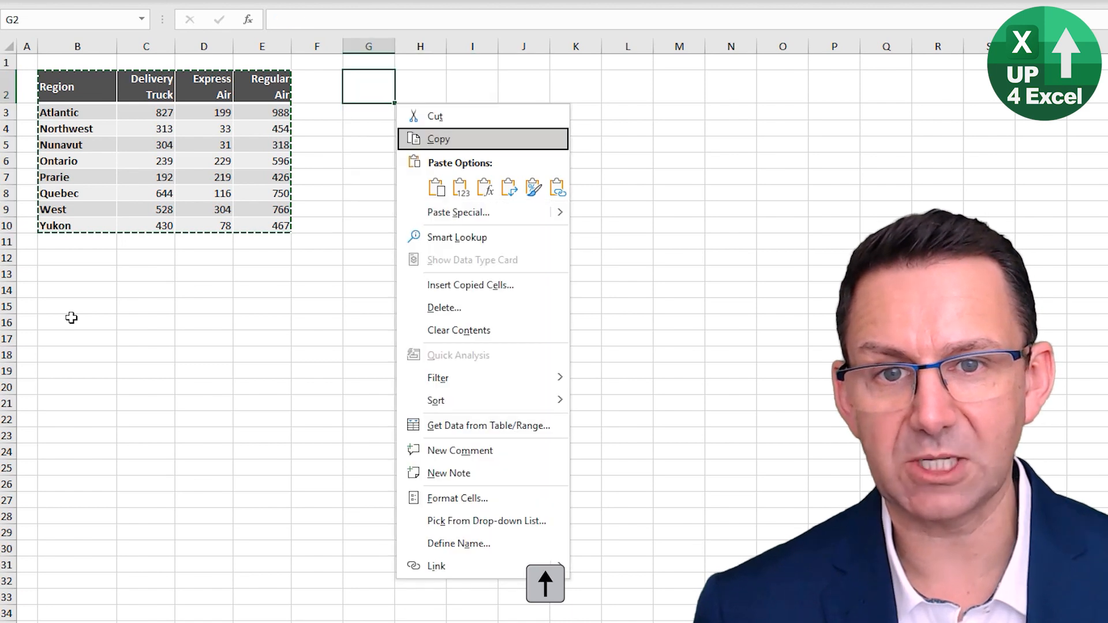
key(Down)
key(Right)
key(Right)
key(Right)
key(Left)
key(Up)
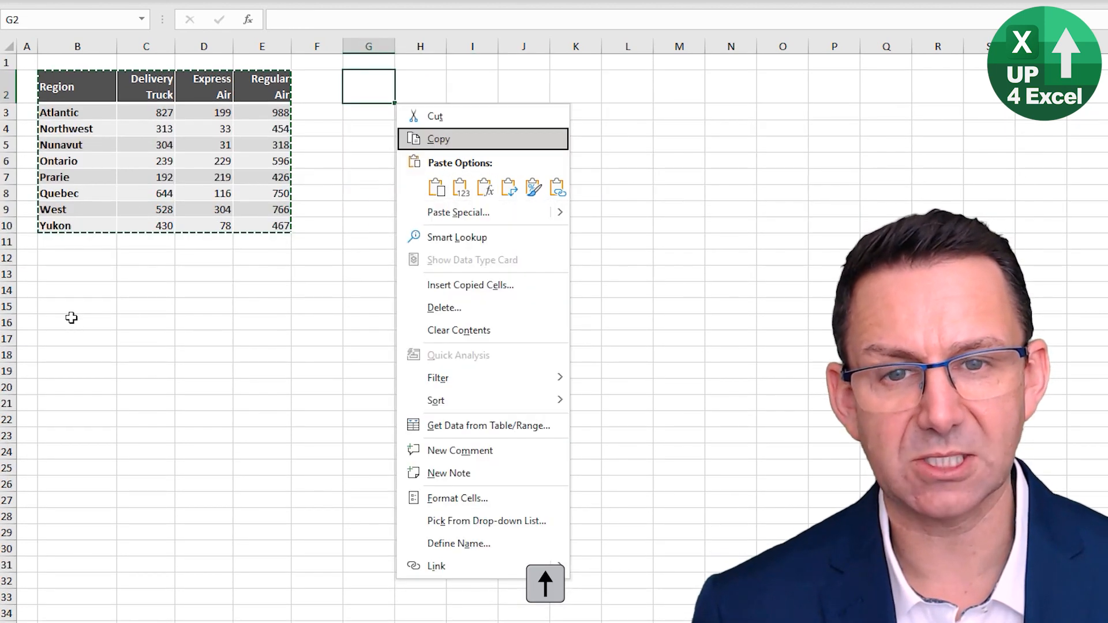
key(Down)
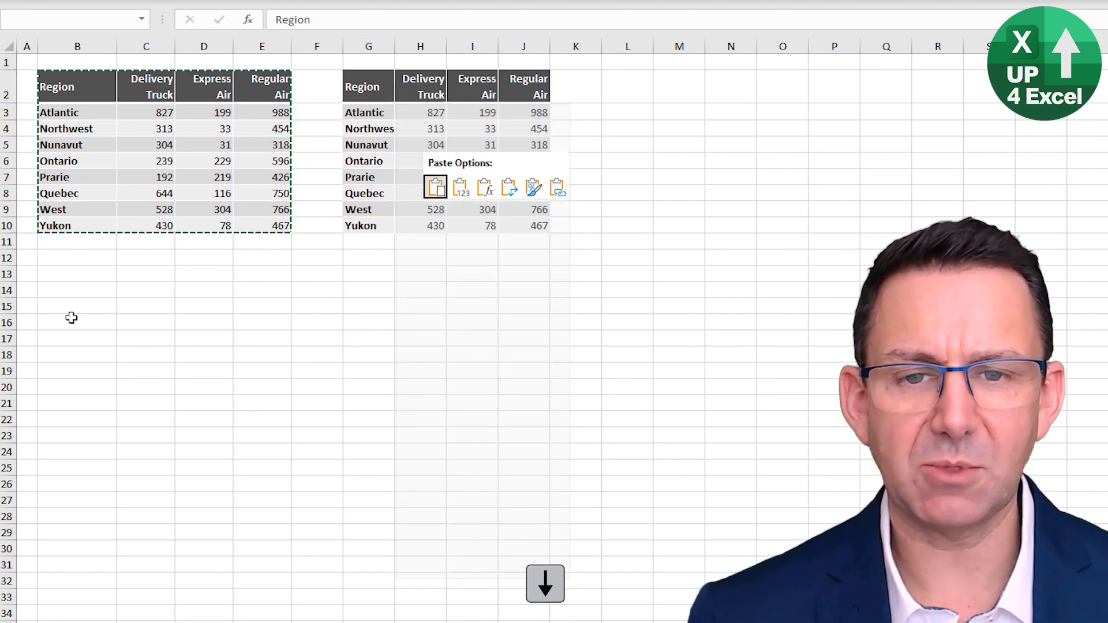
key(Down)
key(Right)
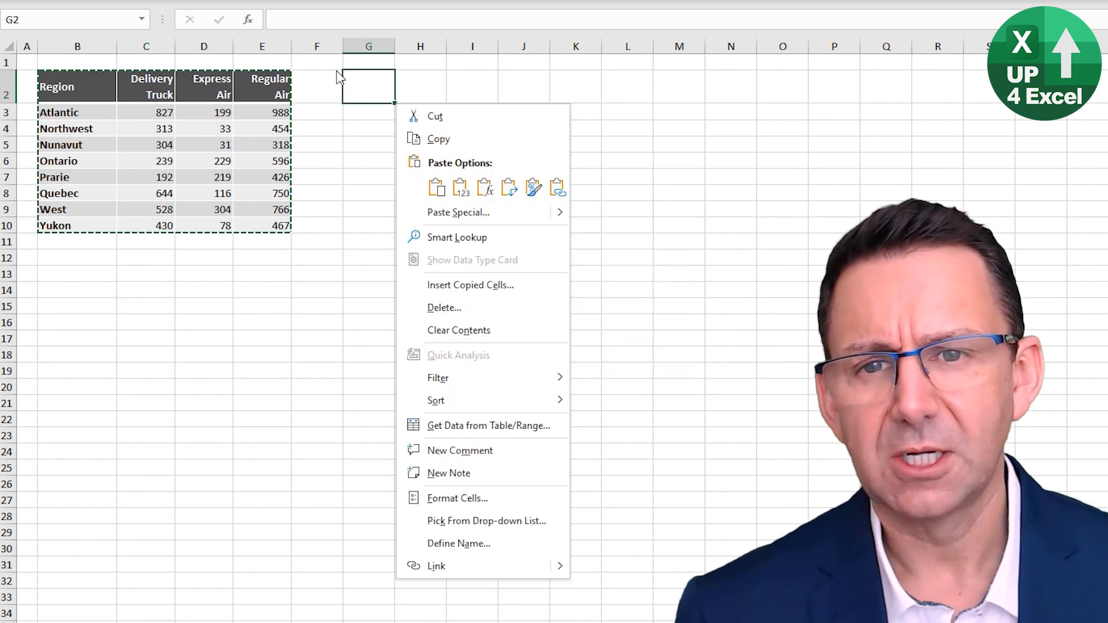
Step: Paste the copied region table at cell G2 as values, using the Paste Special choices
click(362, 89)
right_click(363, 88)
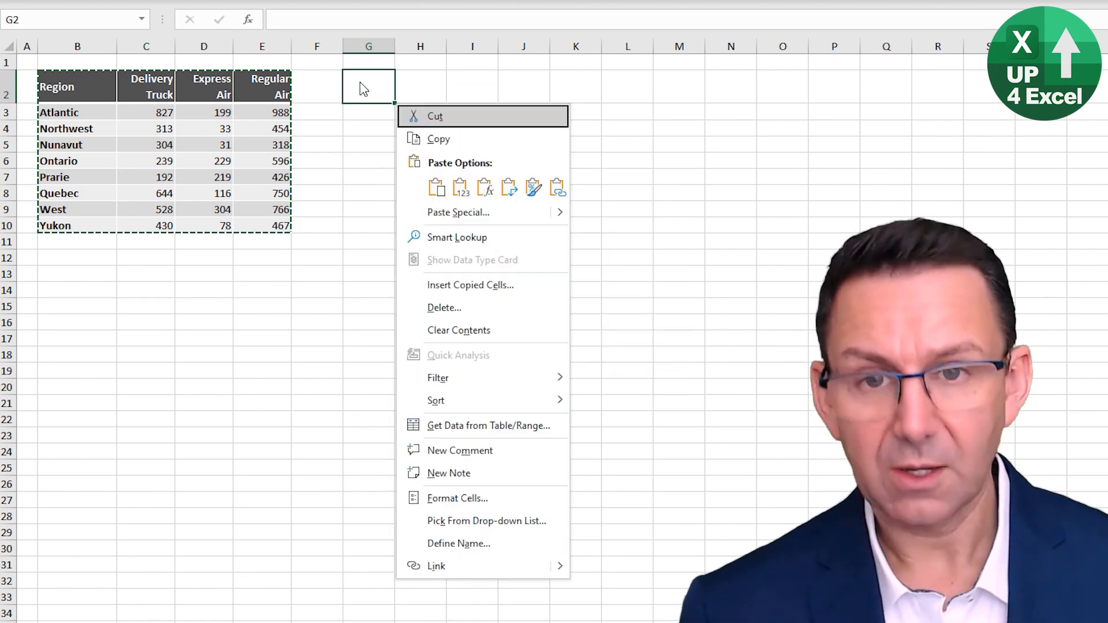
key(Down)
key(Down)
key(Return)
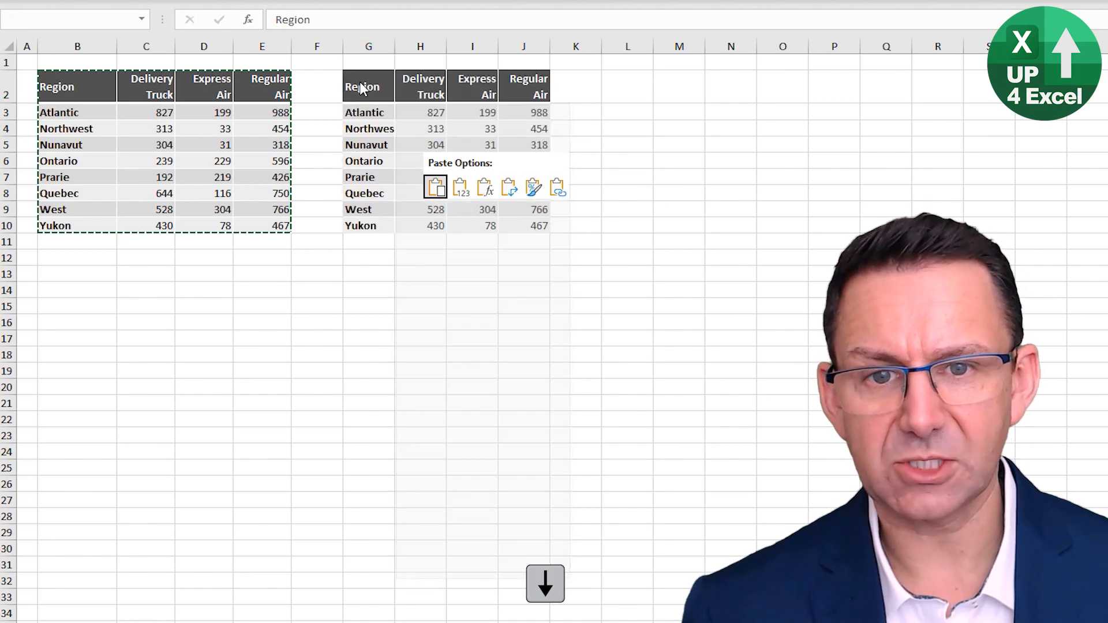
key(Right)
key(Down)
key(Right)
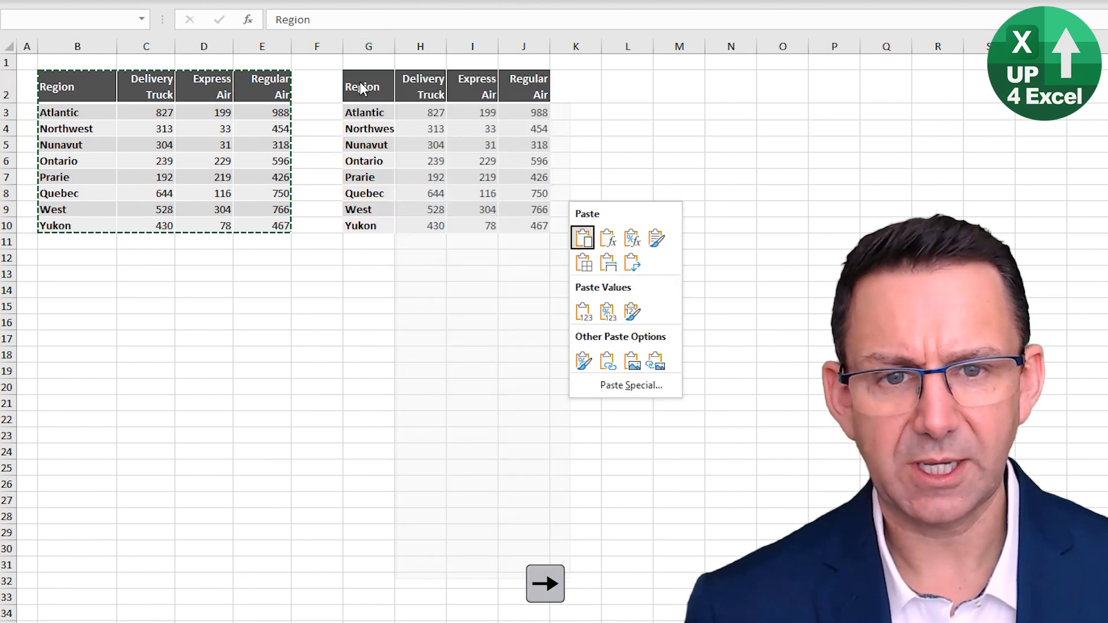
key(v)
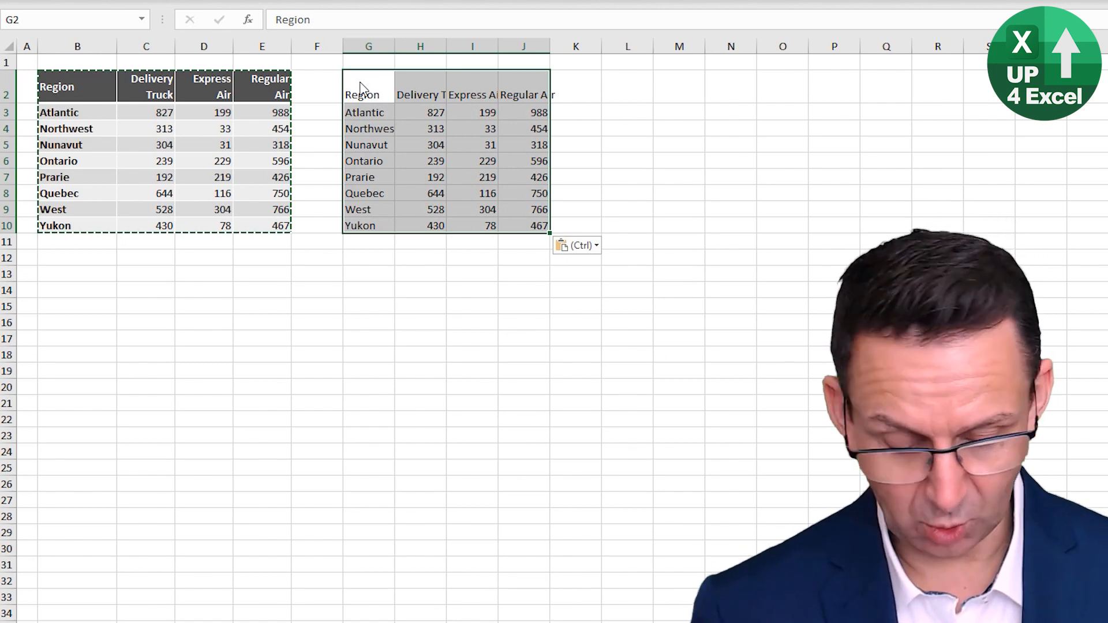
Step: Paste the copied region table transposed at G2, over the pasted values, using the Paste Special choices
key(shift+F10)
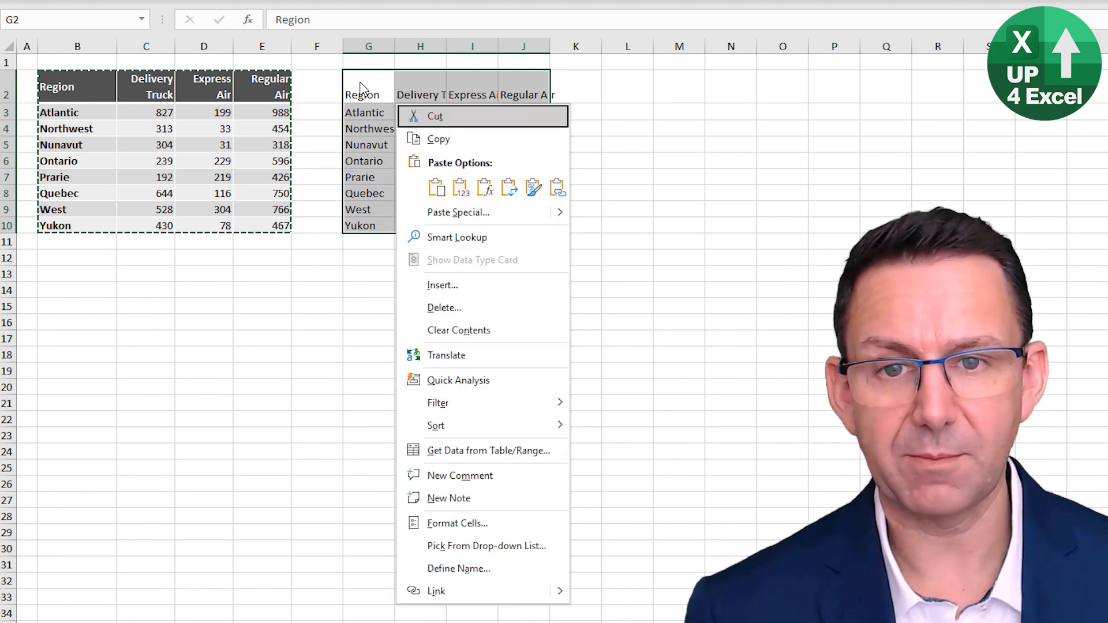
key(Down)
key(Down)
key(Down)
key(Right)
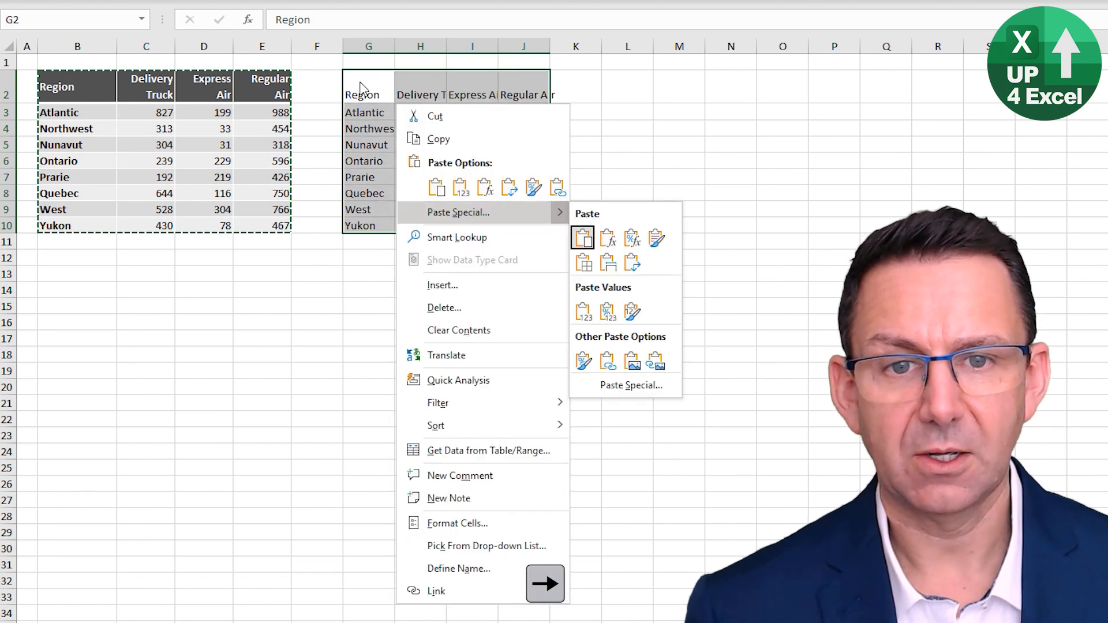
key(t)
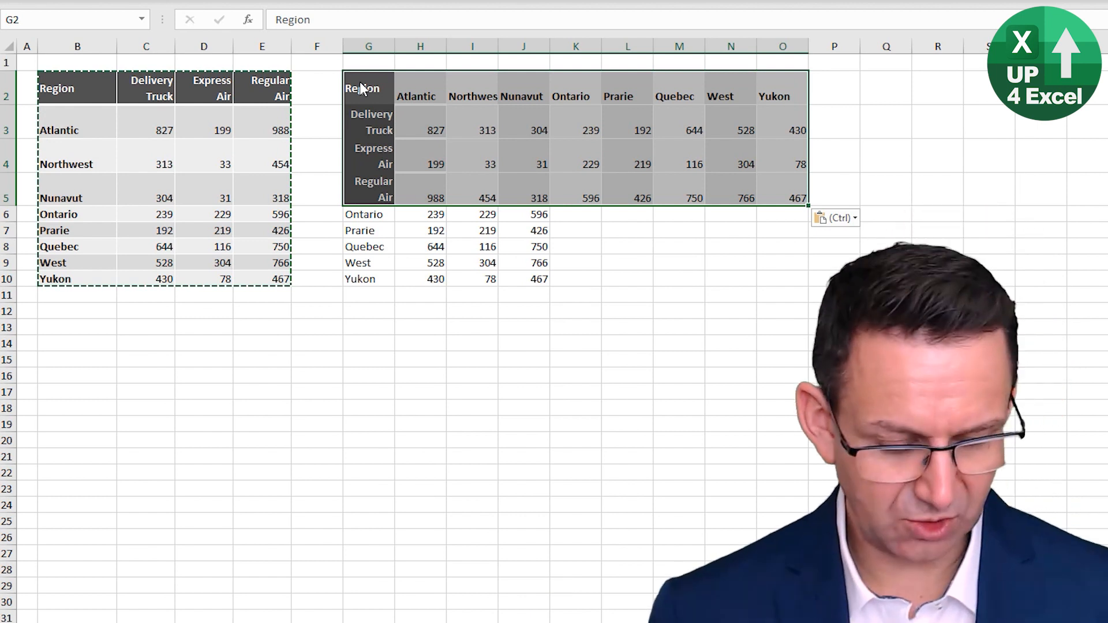
right_click(362, 88)
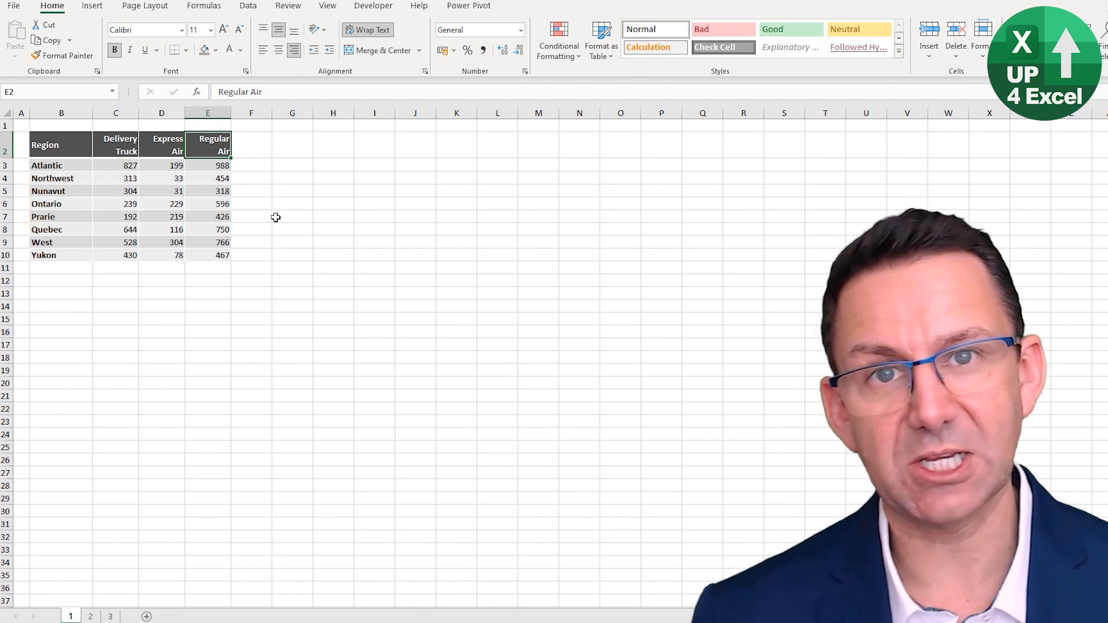
Step: Copy the entire region table and select cell G2 as the paste destination
key(ctrl+a)
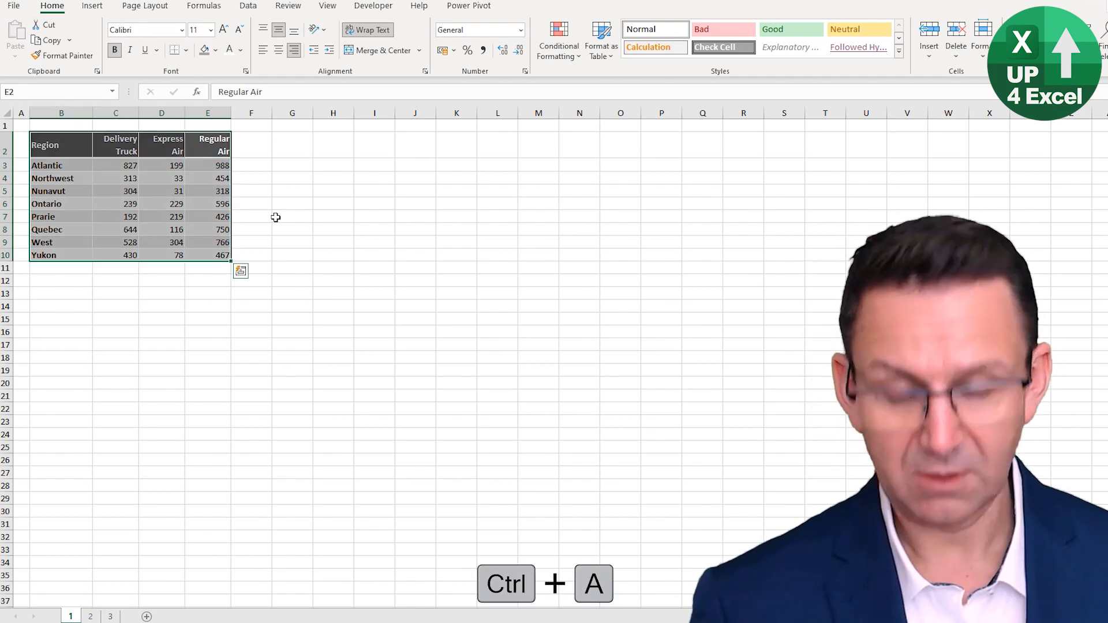
key(ctrl+c)
key(Right)
key(Right)
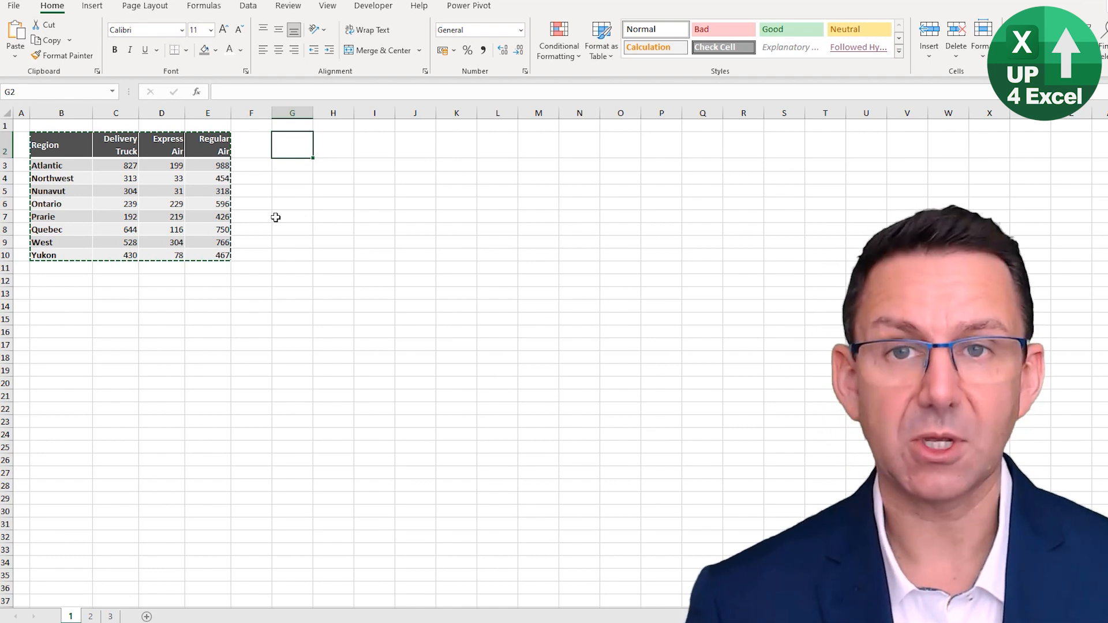
Step: Open the Paste Special settings for cell G2 and set the paste type to Formulas
key(ctrl+alt+v)
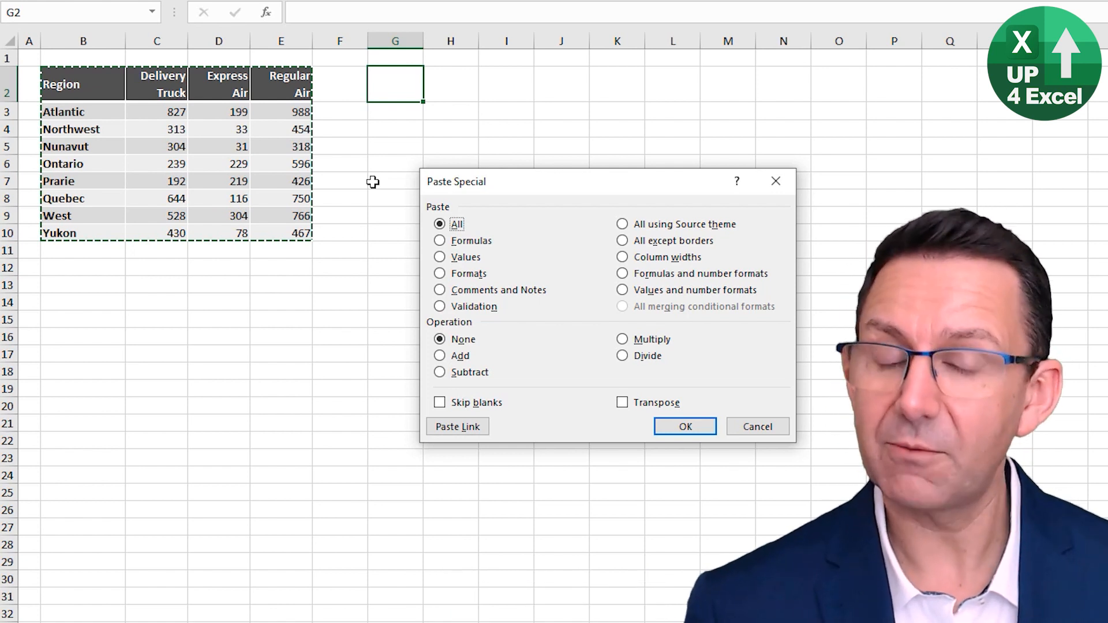
key(Down)
key(Down)
key(Down)
key(Up)
key(Up)
key(Tab)
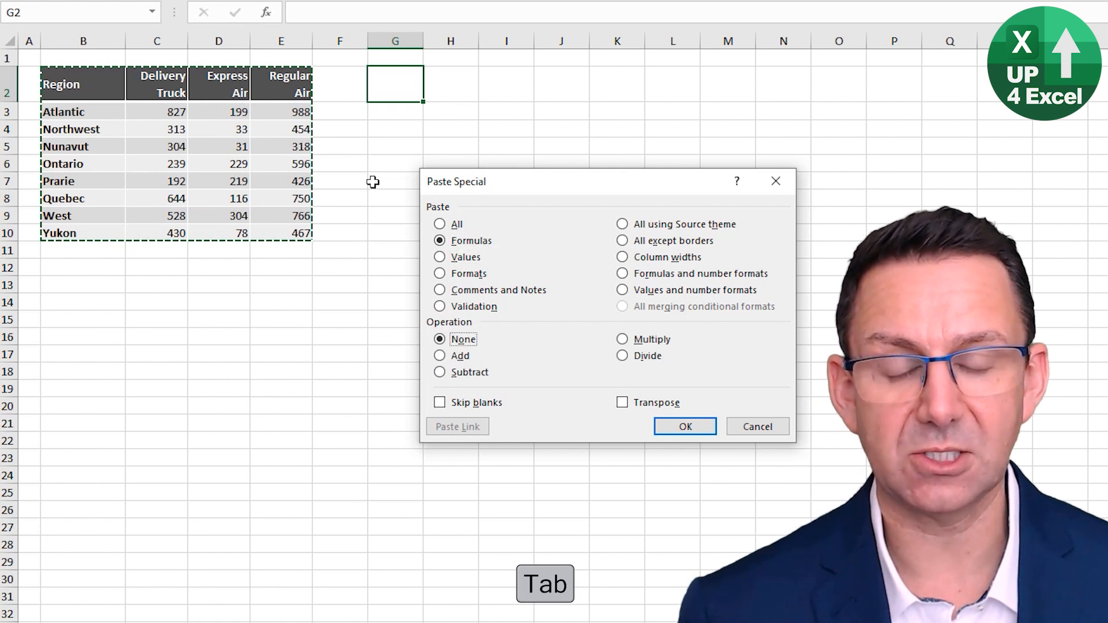
Step: Try the Add and Multiply operations together with the Skip blanks and Transpose options in Paste Special
key(Down)
key(Tab)
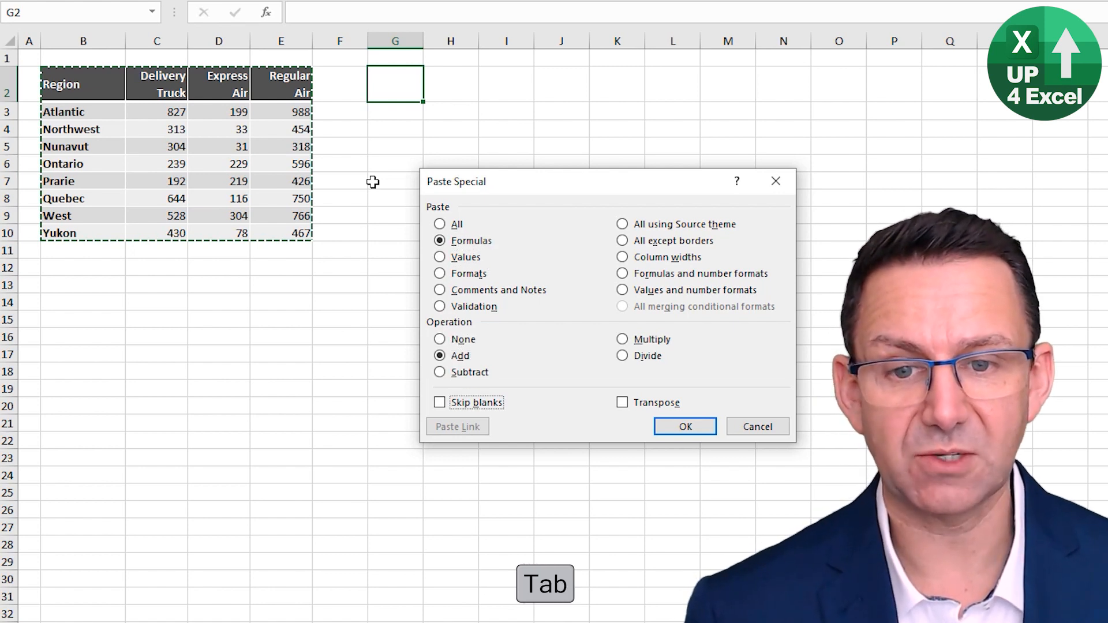
key(space)
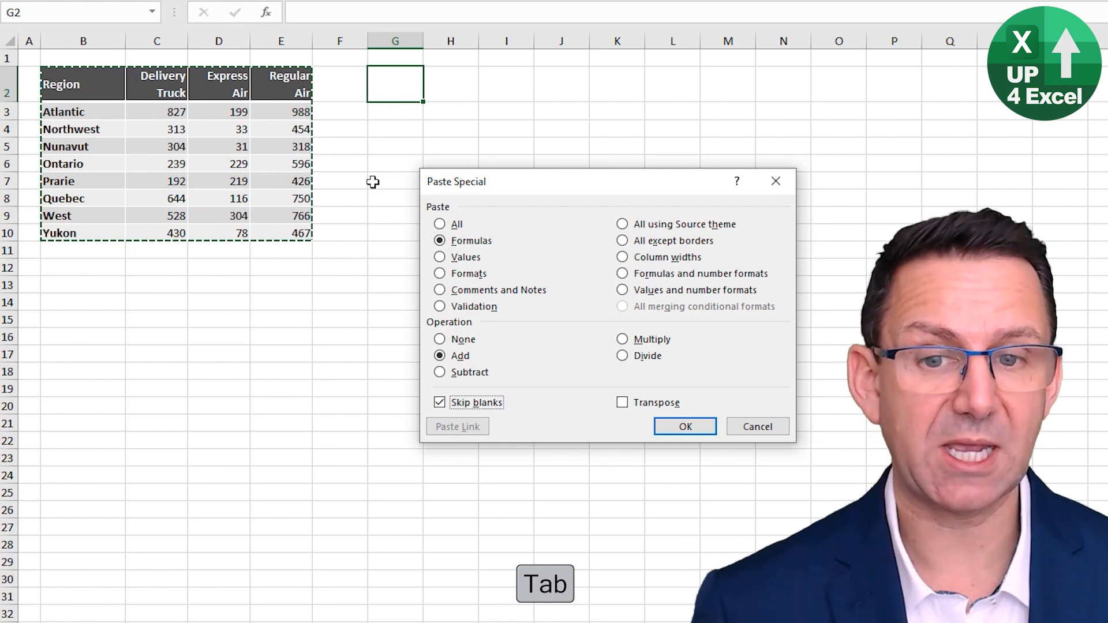
key(space)
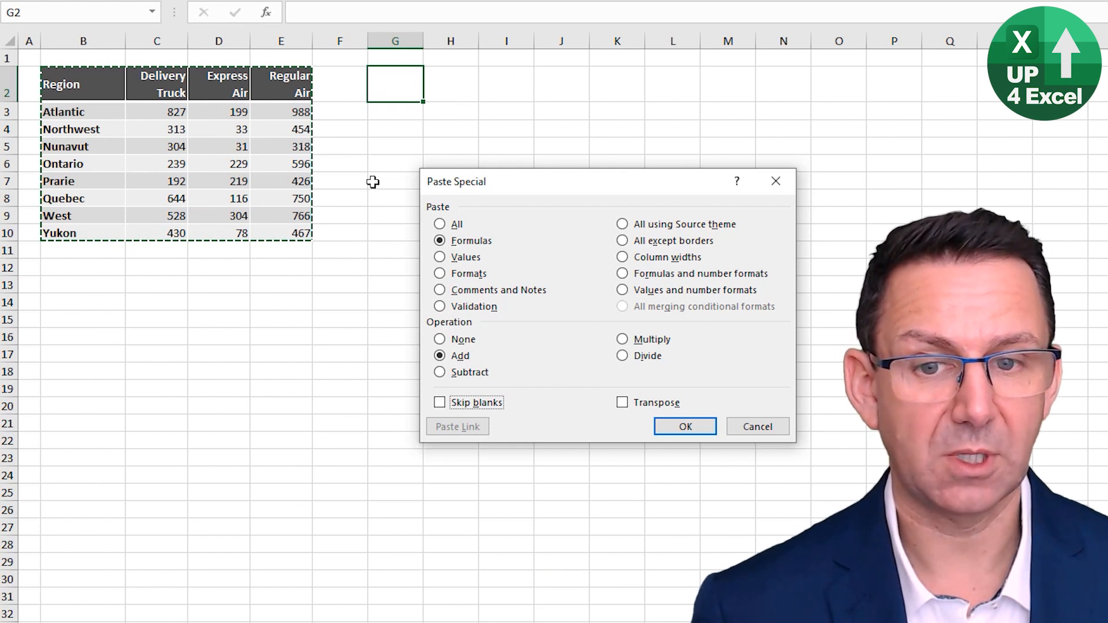
key(space)
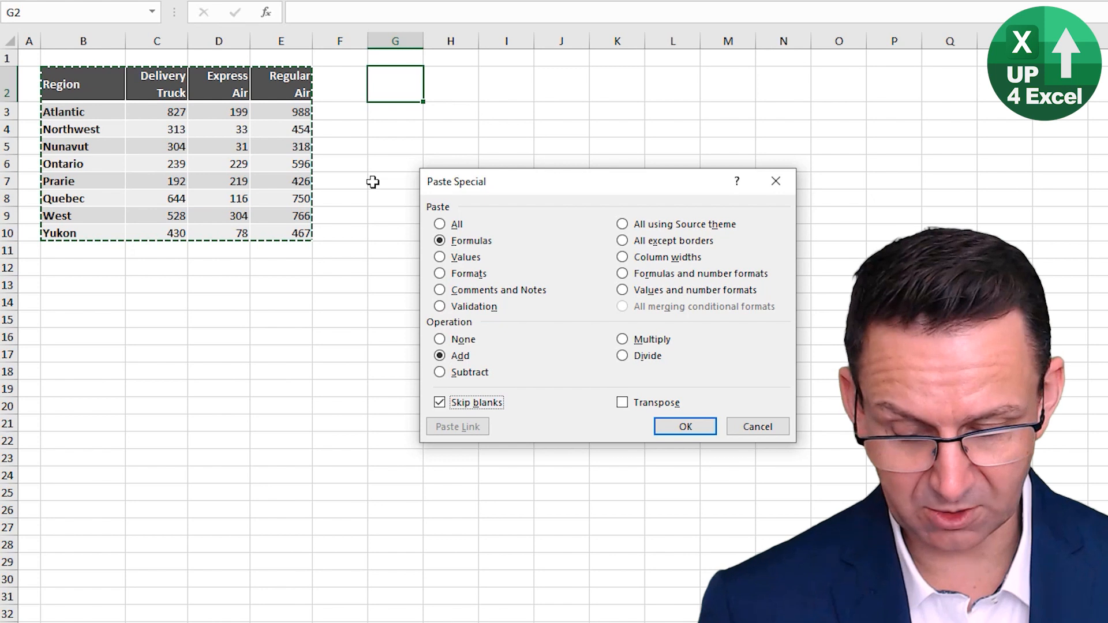
key(alt+e)
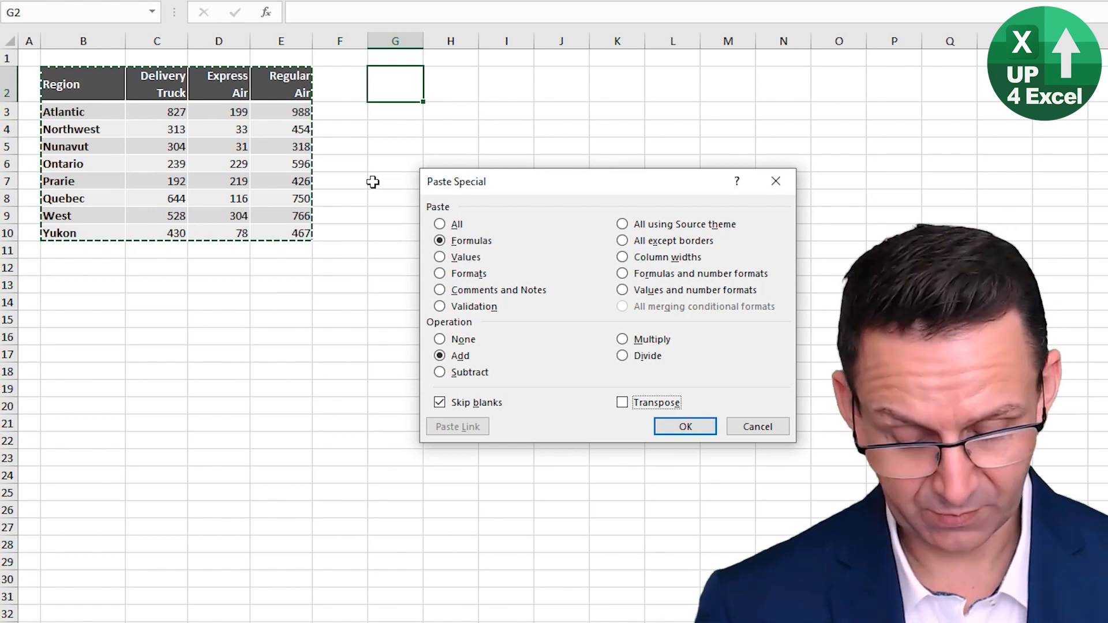
key(alt+m)
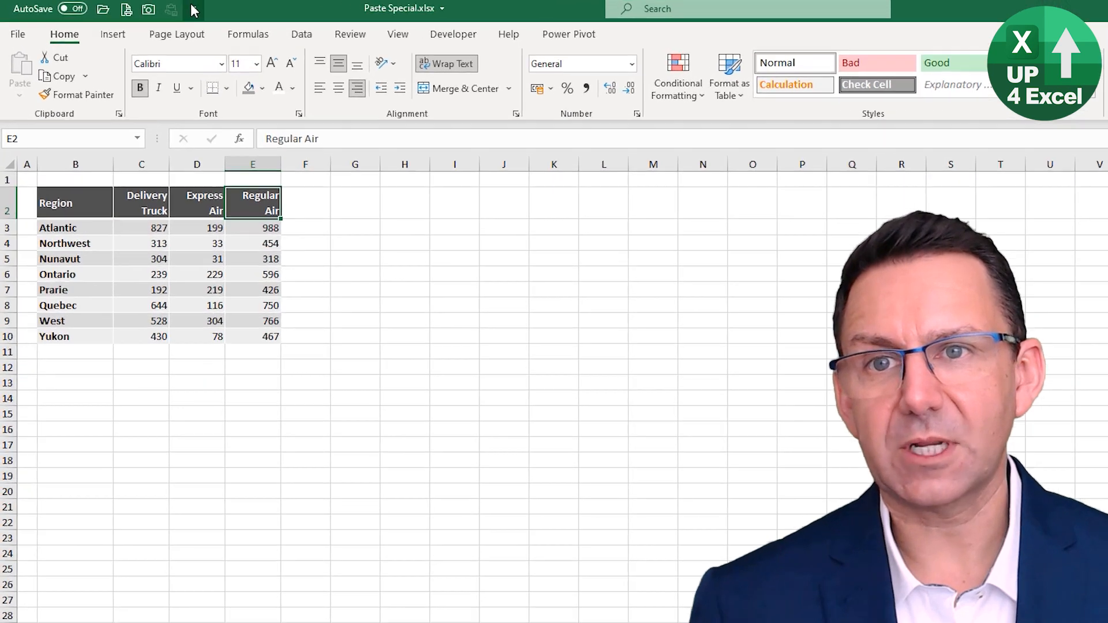
Step: Open the Quick Access Toolbar customization and show All Commands as the list of available commands
click(159, 9)
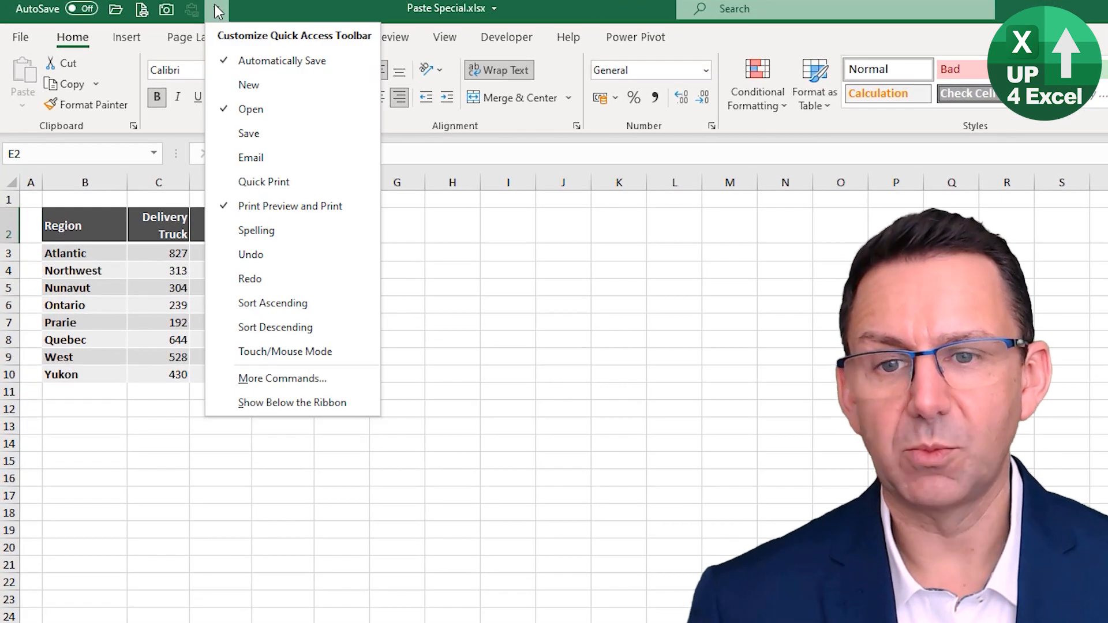
click(297, 386)
drag(260, 106, 241, 123)
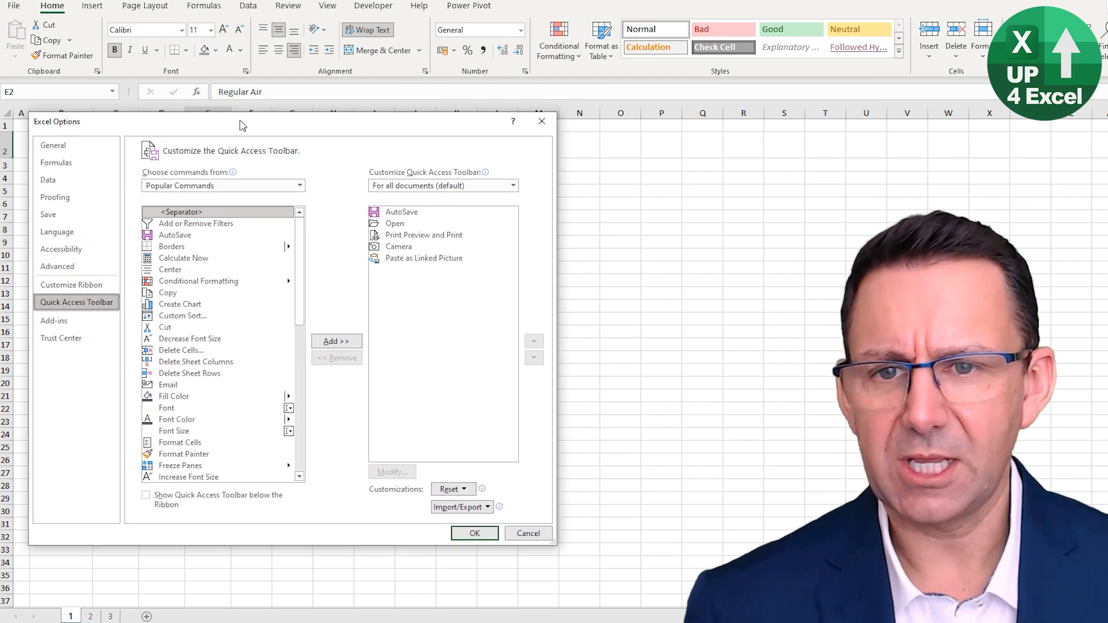
click(272, 166)
click(304, 152)
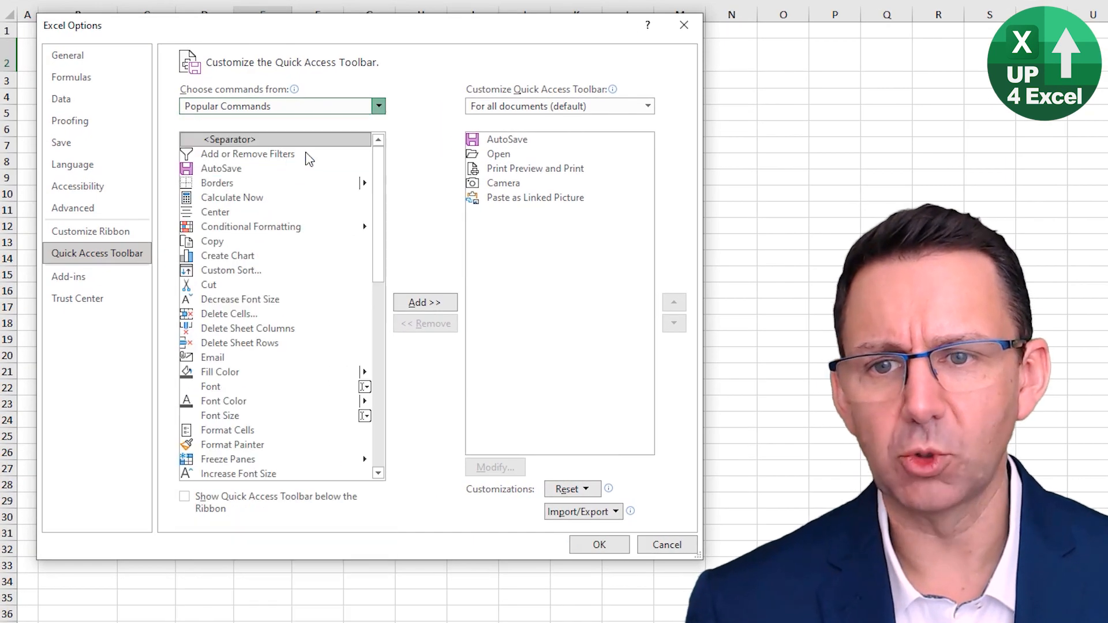
click(242, 212)
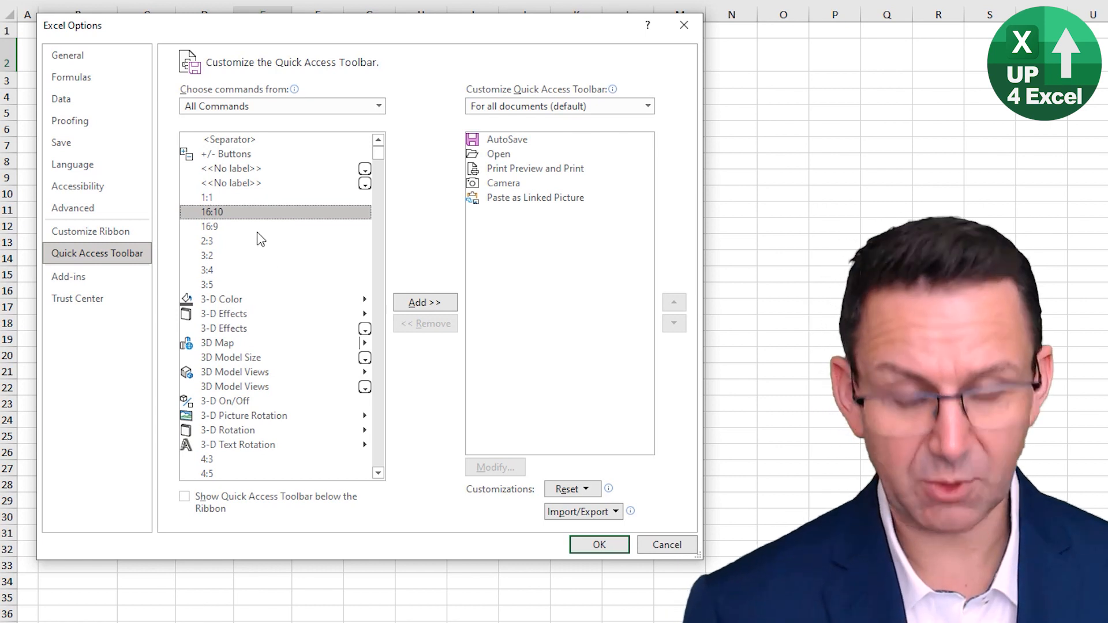
Step: Examine the paste commands available for the Quick Access Toolbar and its Paste as Linked Picture entry, then cancel the customization
key(p)
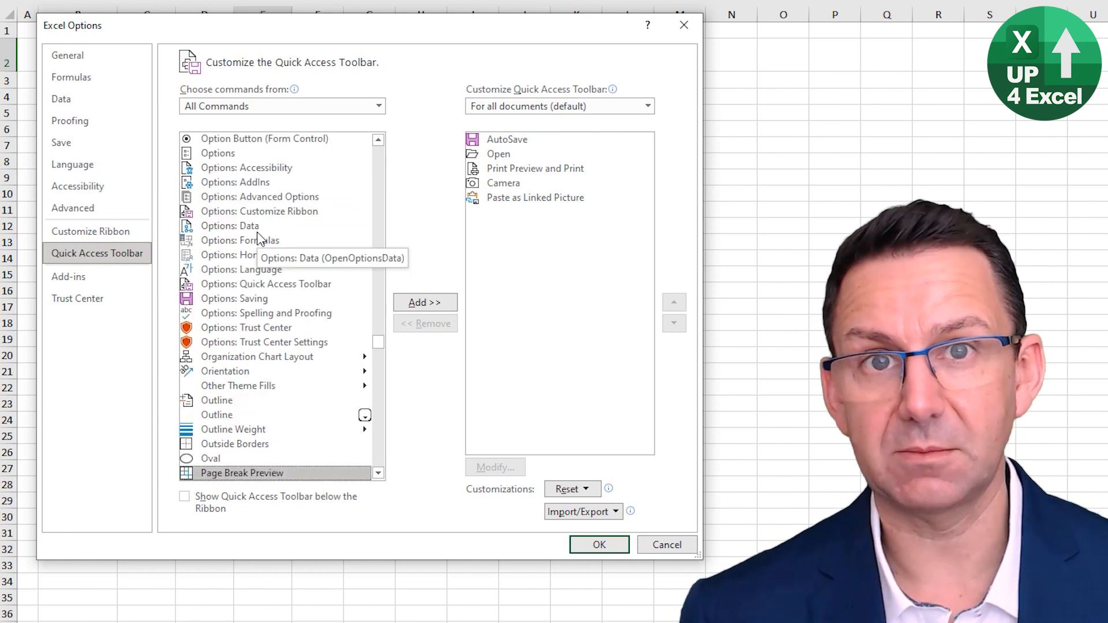
key(Down)
key(Down)
key(Down)
key(Down)
key(Down)
key(Down)
key(Down)
key(Down)
key(Down)
key(Down)
key(Down)
key(Down)
key(Down)
key(Down)
key(Down)
key(Down)
key(Down)
key(Down)
key(Down)
key(Down)
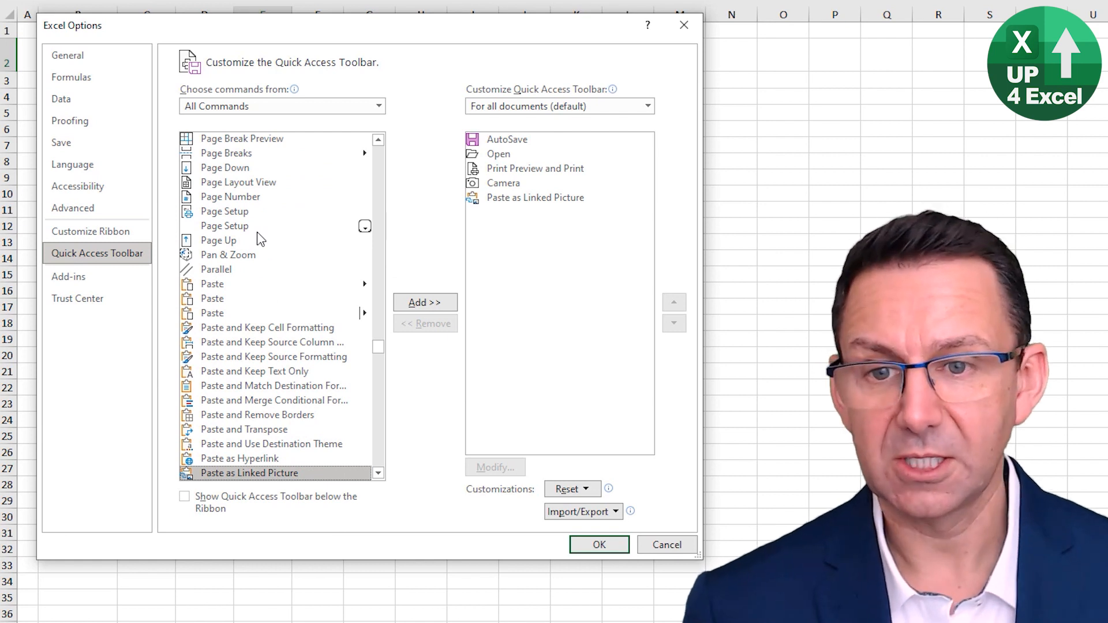
key(Down)
key(Down)
key(Down)
key(Down)
key(Down)
key(Down)
key(Up)
key(Up)
key(Up)
key(Up)
key(Up)
key(Up)
key(Up)
key(Up)
key(Up)
key(Up)
key(Up)
key(Up)
key(Down)
key(Down)
key(Down)
key(Down)
key(Down)
key(Down)
key(Down)
key(Down)
key(Down)
key(Down)
key(Down)
key(Down)
key(Down)
key(Down)
key(Down)
key(Down)
key(Down)
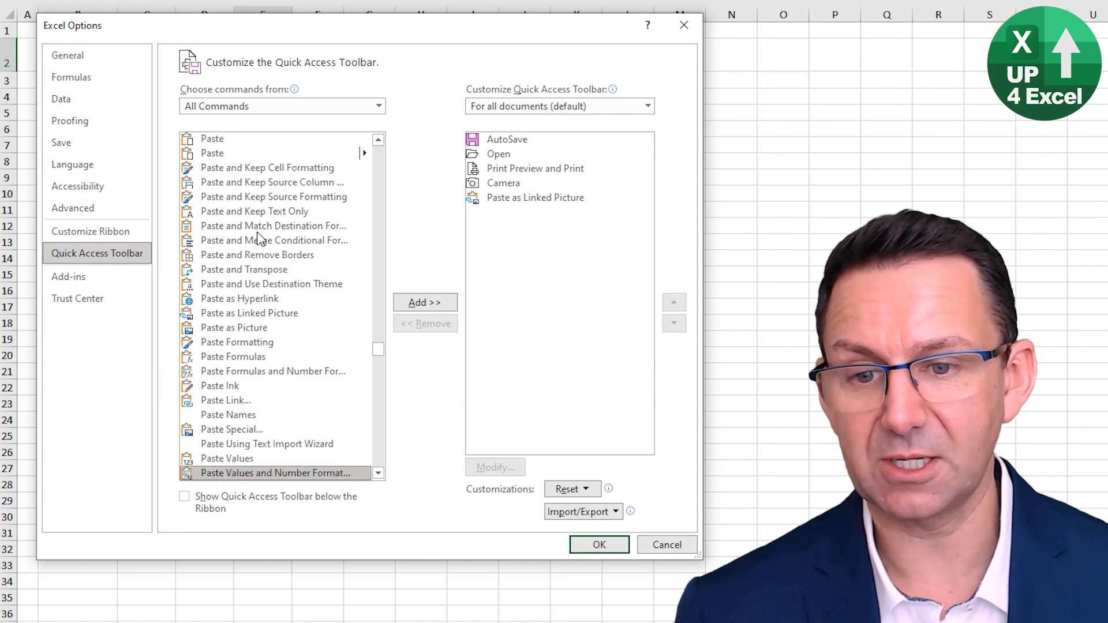
key(Up)
key(Up)
key(Up)
key(Up)
key(Up)
key(Up)
key(Up)
key(Up)
key(Up)
key(Up)
key(Up)
key(Up)
key(Up)
key(Up)
key(Up)
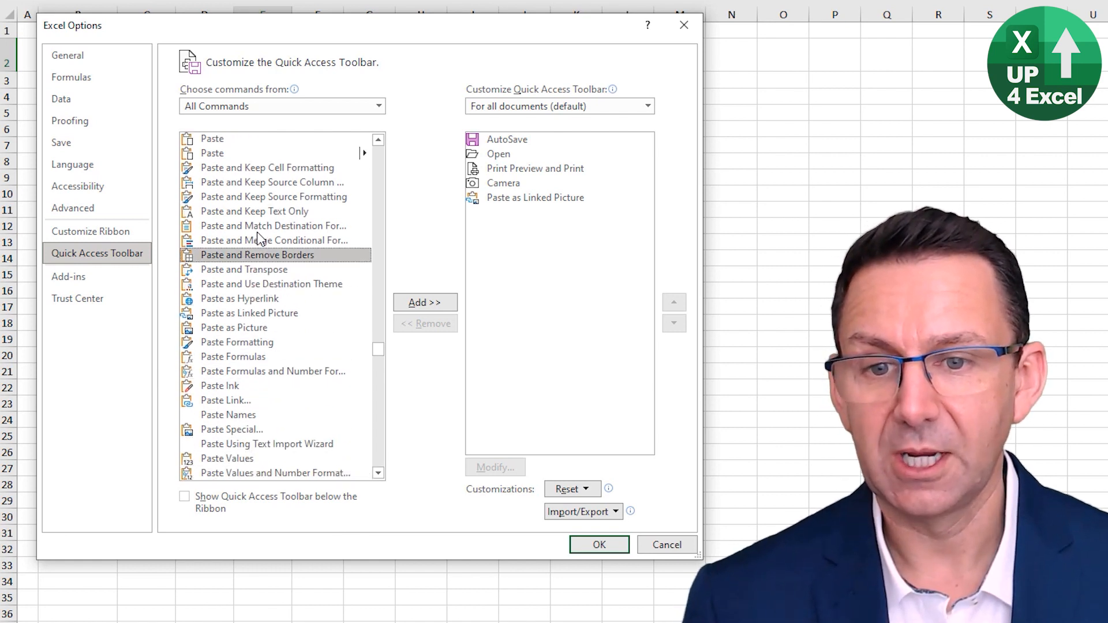
click(512, 198)
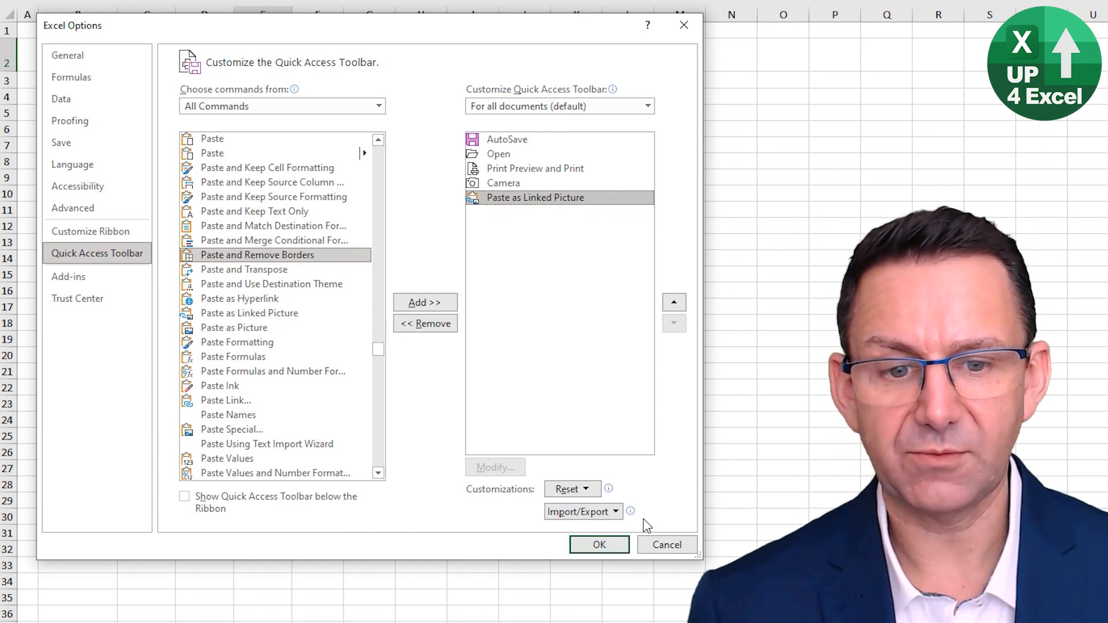
click(679, 547)
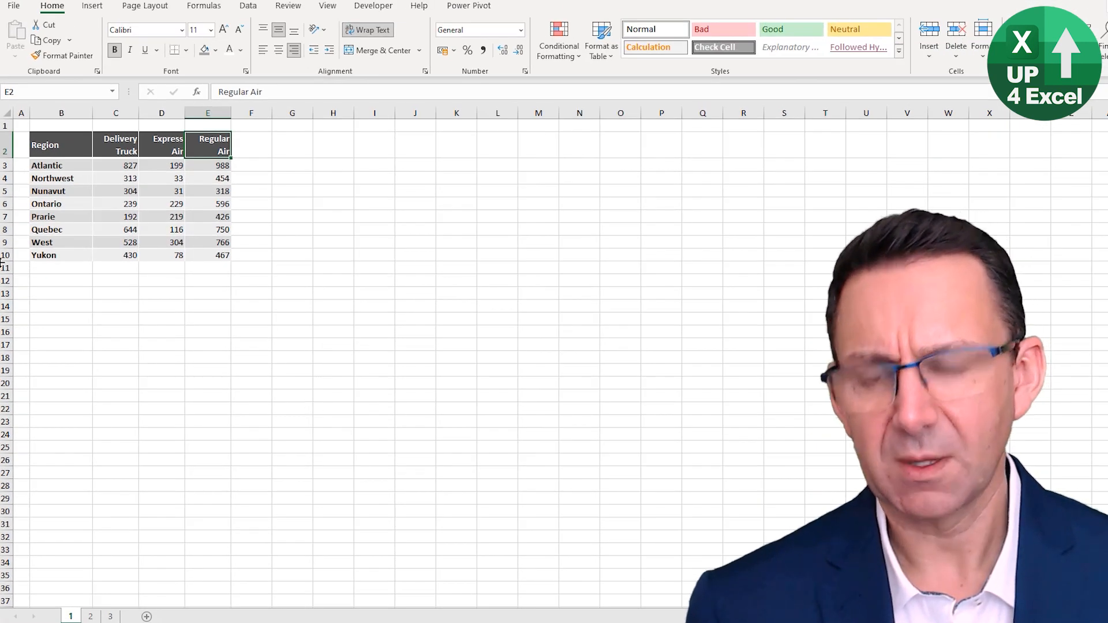
Step: Copy the entire region table and paste it at cell G2 as a linked picture
key(ctrl+a)
key(ctrl+c)
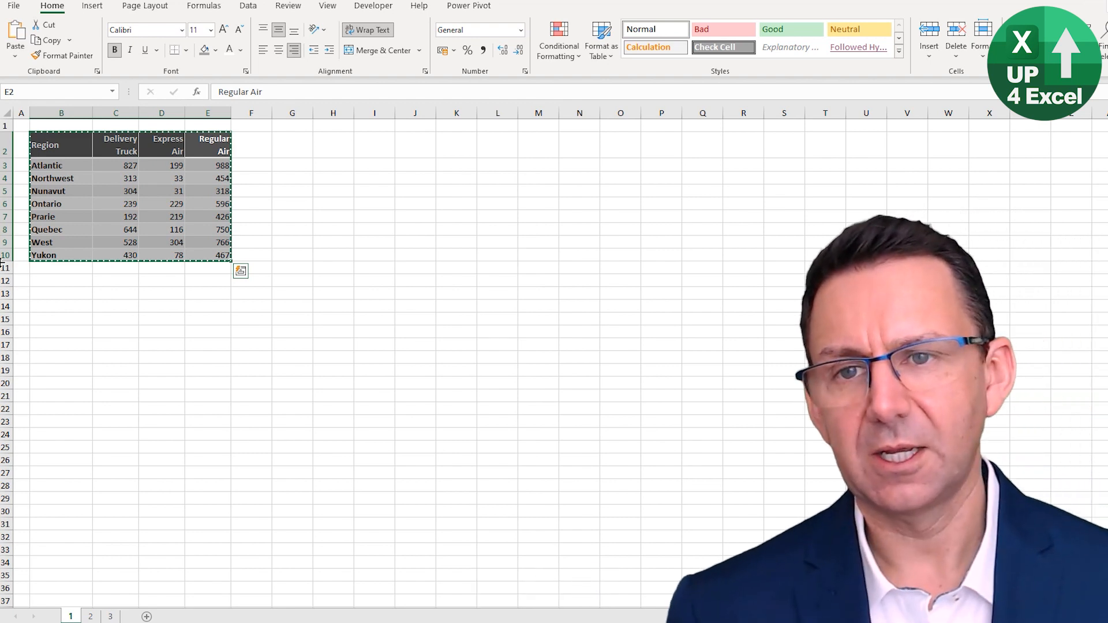
click(310, 139)
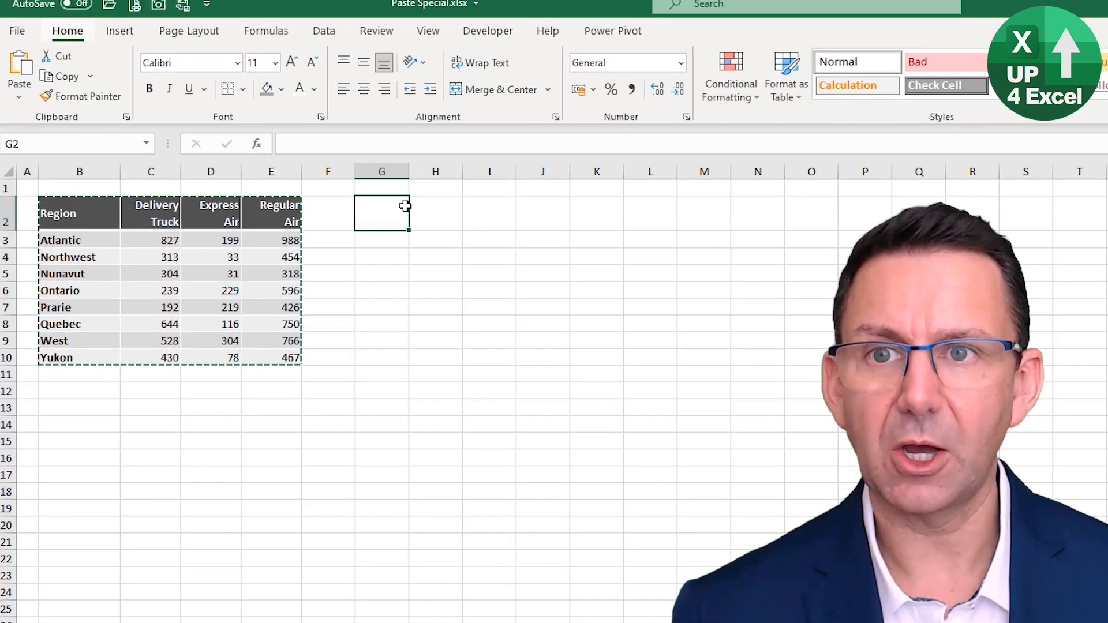
key(alt)
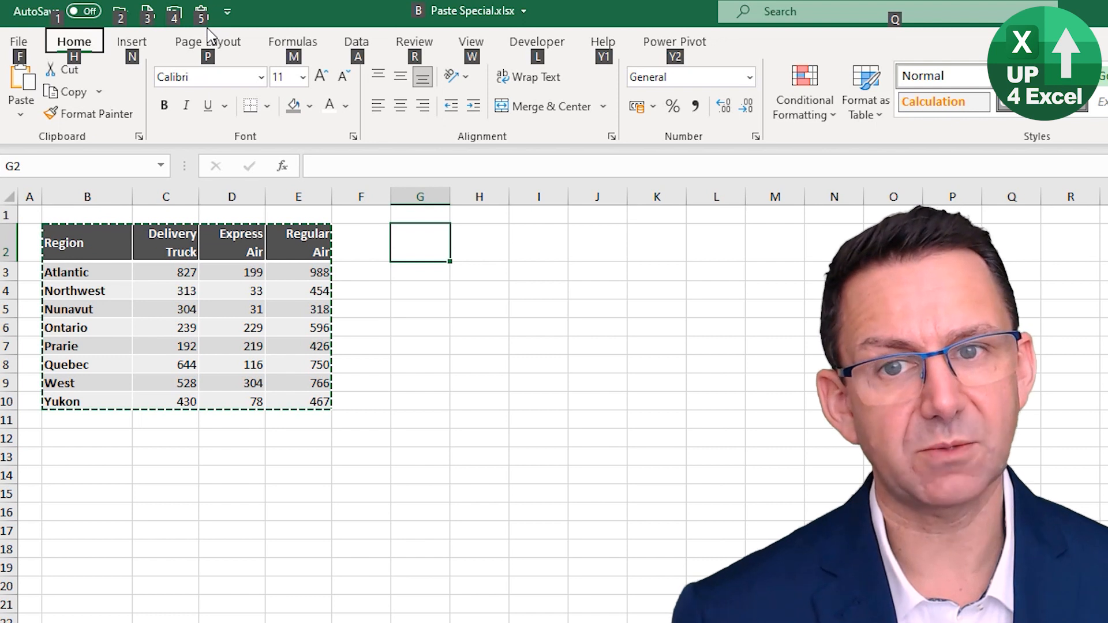
key(h)
key(v)
key(i)
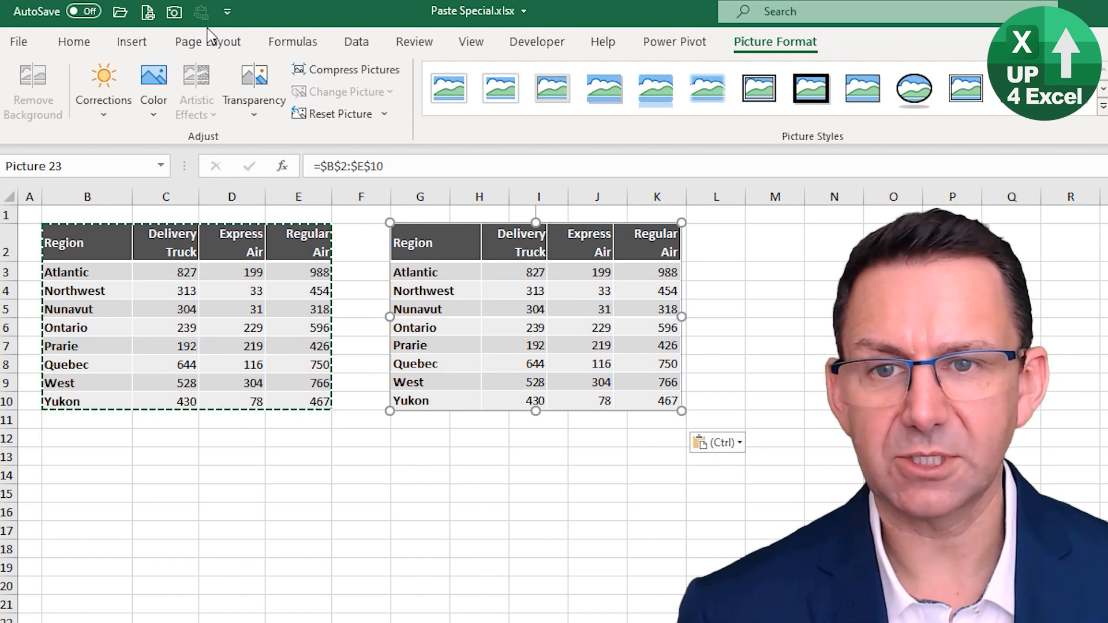
Step: Paste a second linked picture of the table at B12 with the Quick Access Toolbar command, then delete it
click(65, 440)
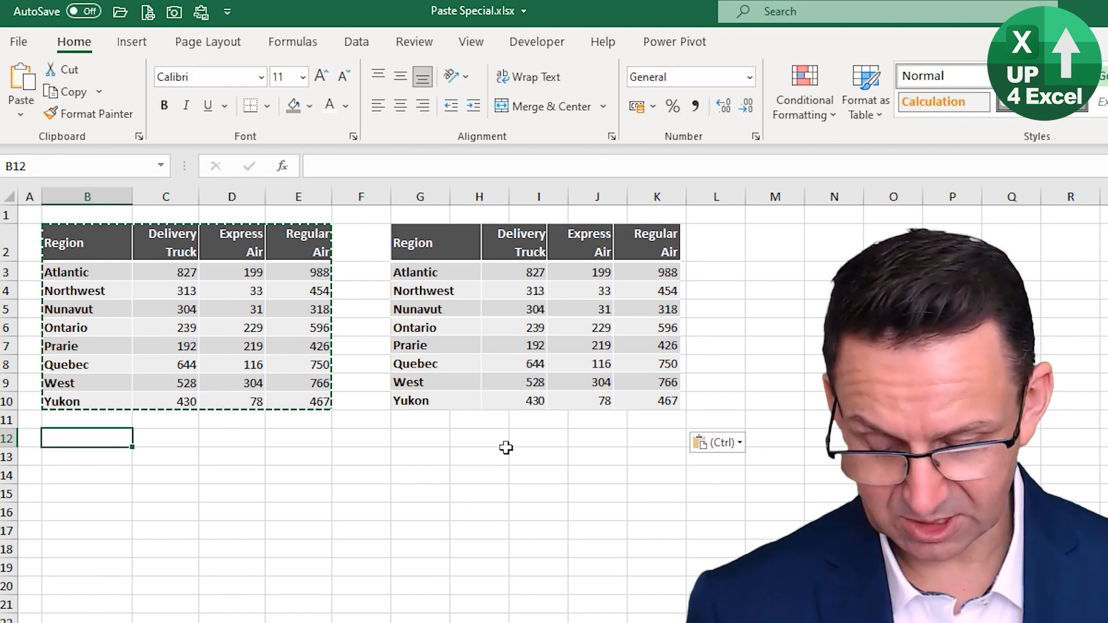
key(alt)
key(5)
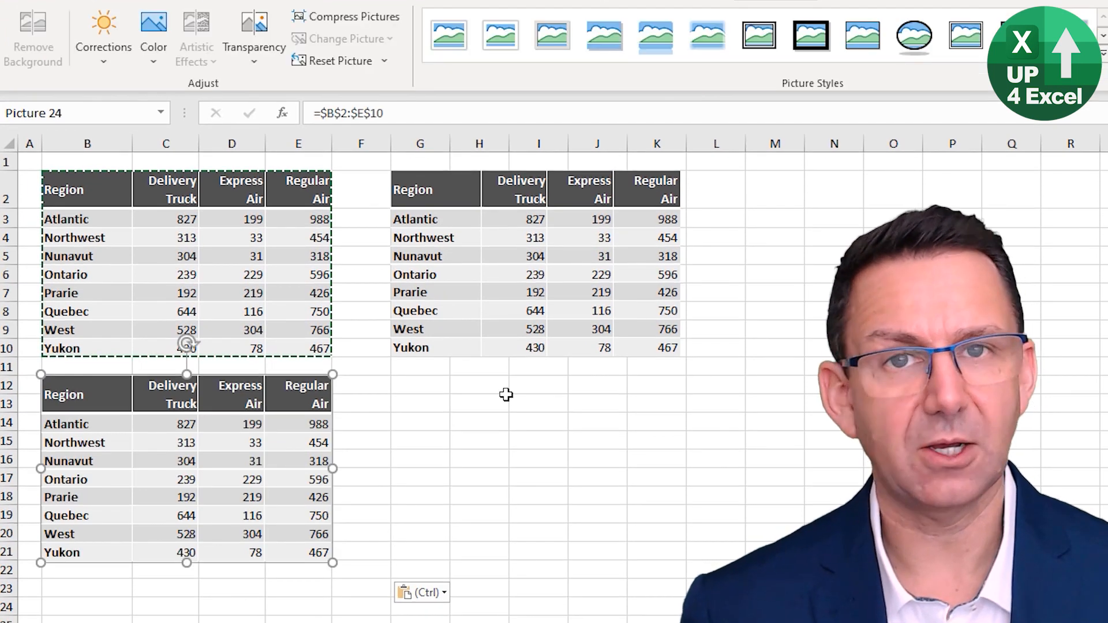
key(Delete)
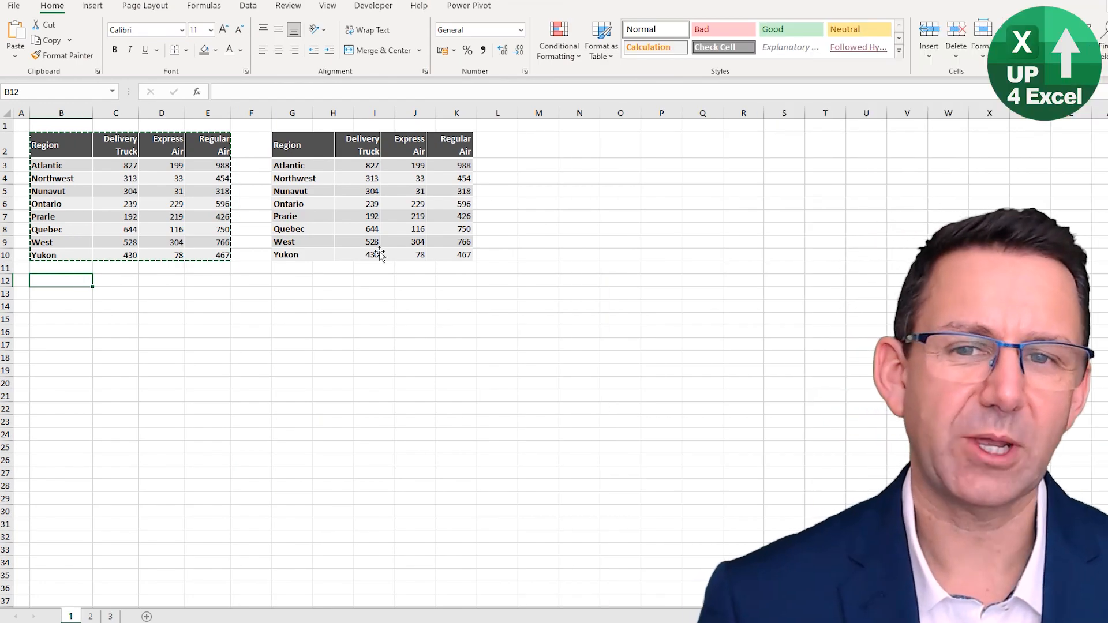
Step: Inspect the source reference of the linked picture at G2, then deselect it and end copy mode
click(376, 255)
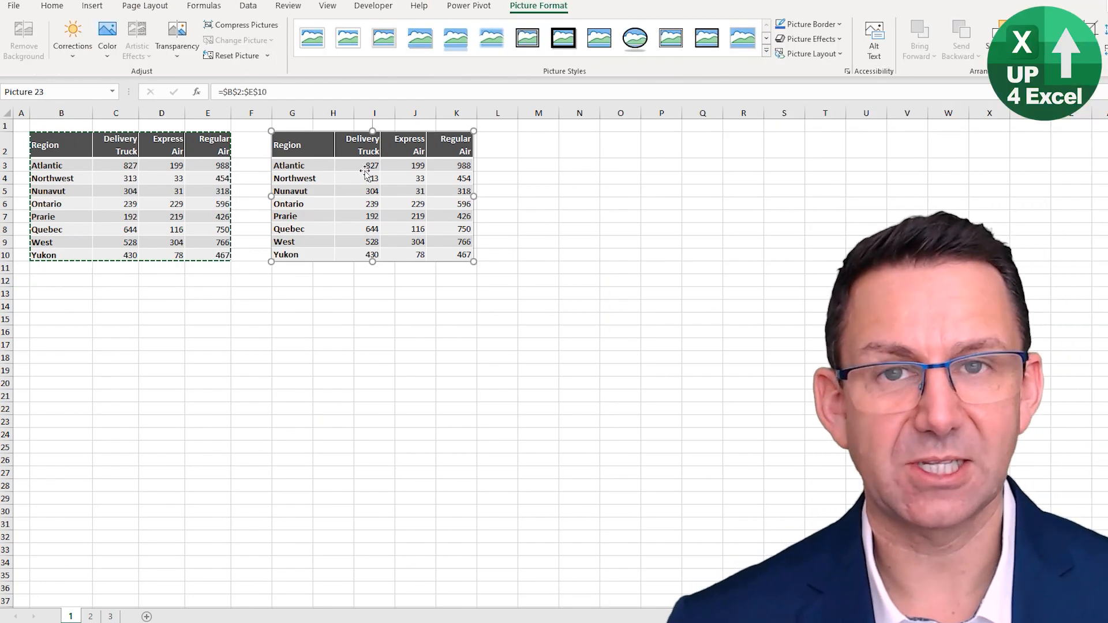
click(222, 319)
key(Escape)
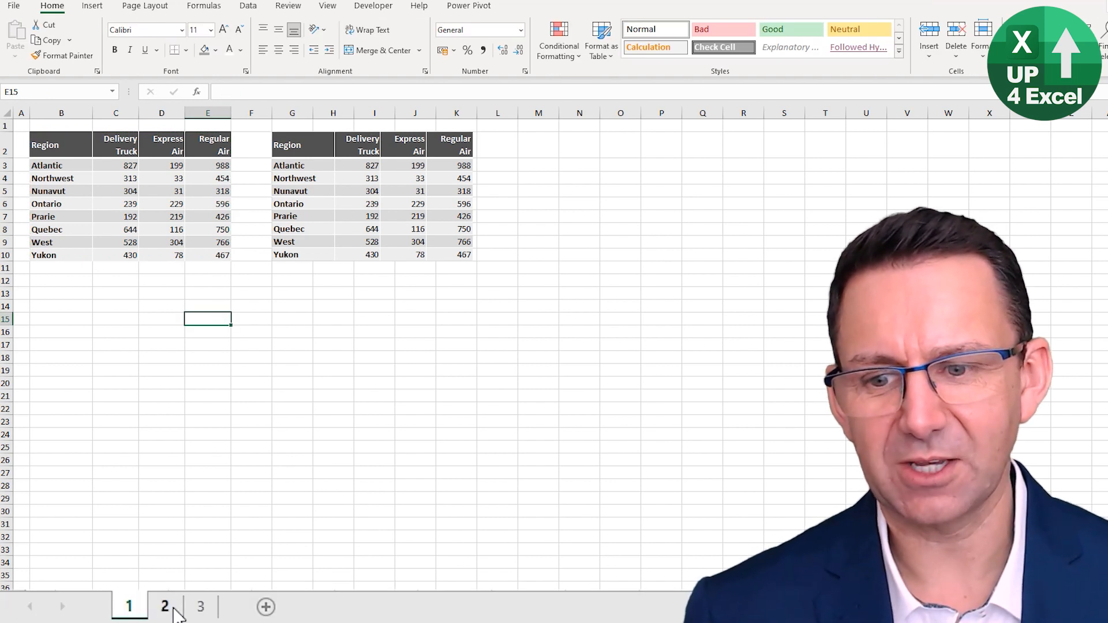
Step: Copy the entire region table on sheet 2, including its header and Total row
click(166, 606)
click(144, 190)
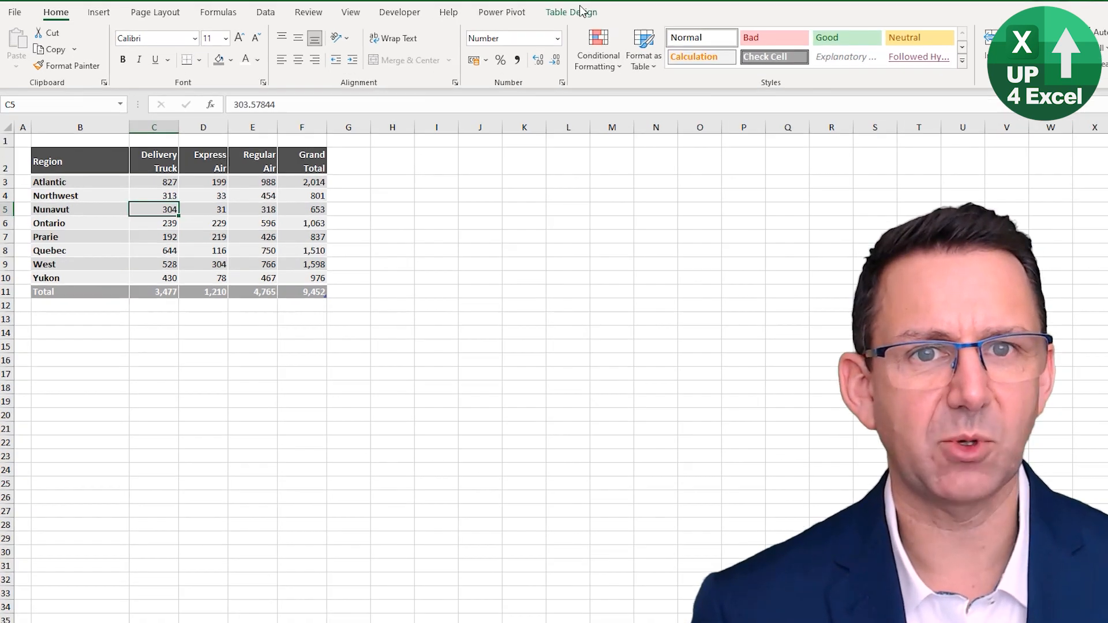
click(527, 7)
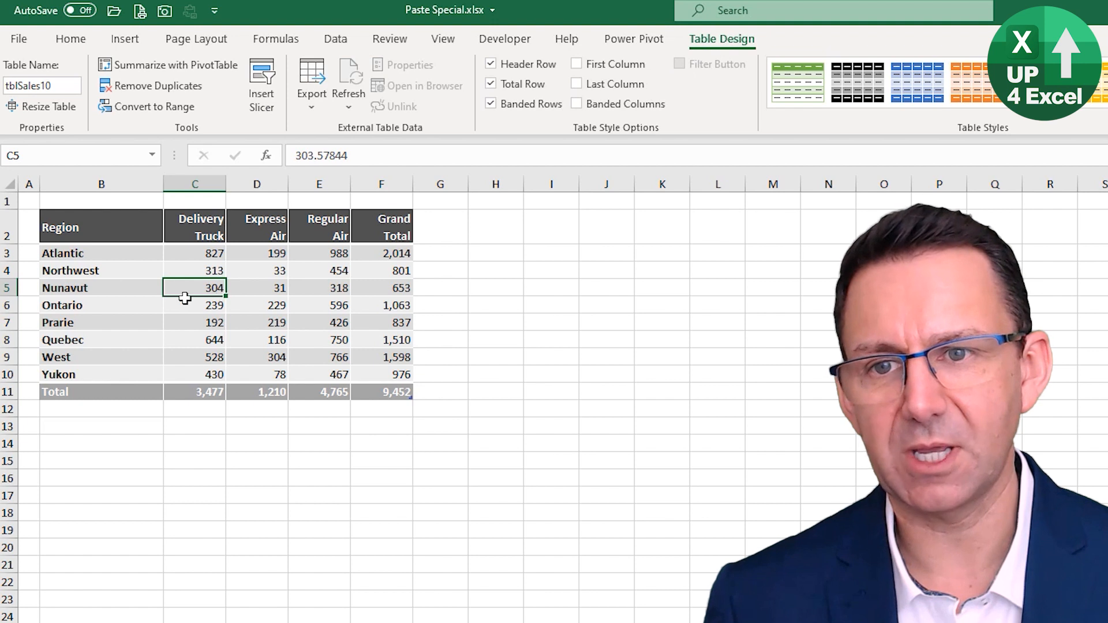
key(ctrl+a)
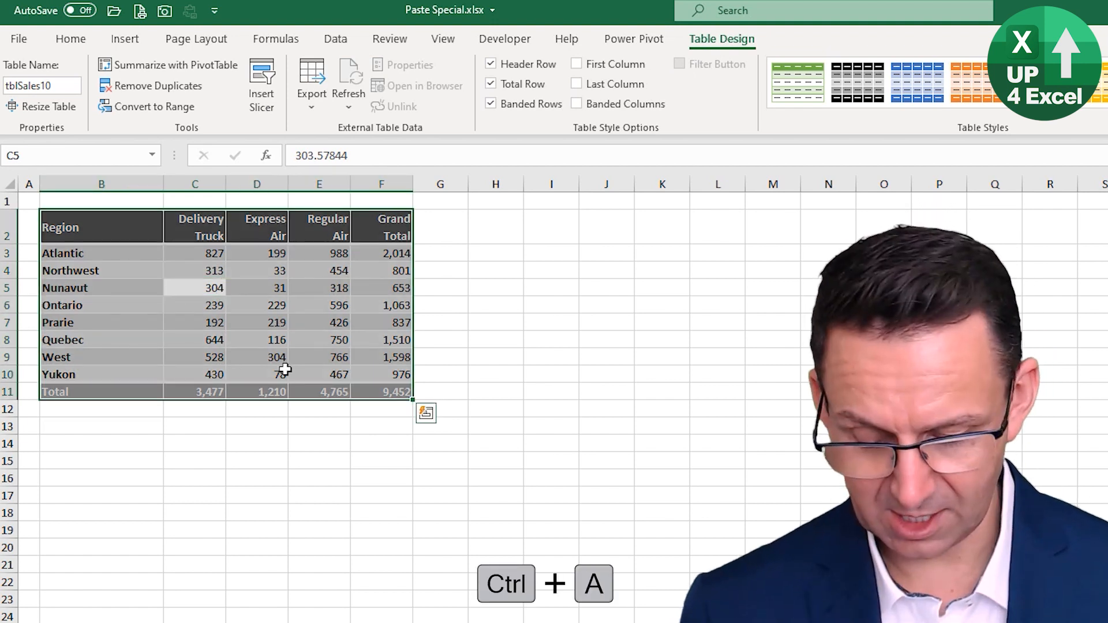
key(ctrl+c)
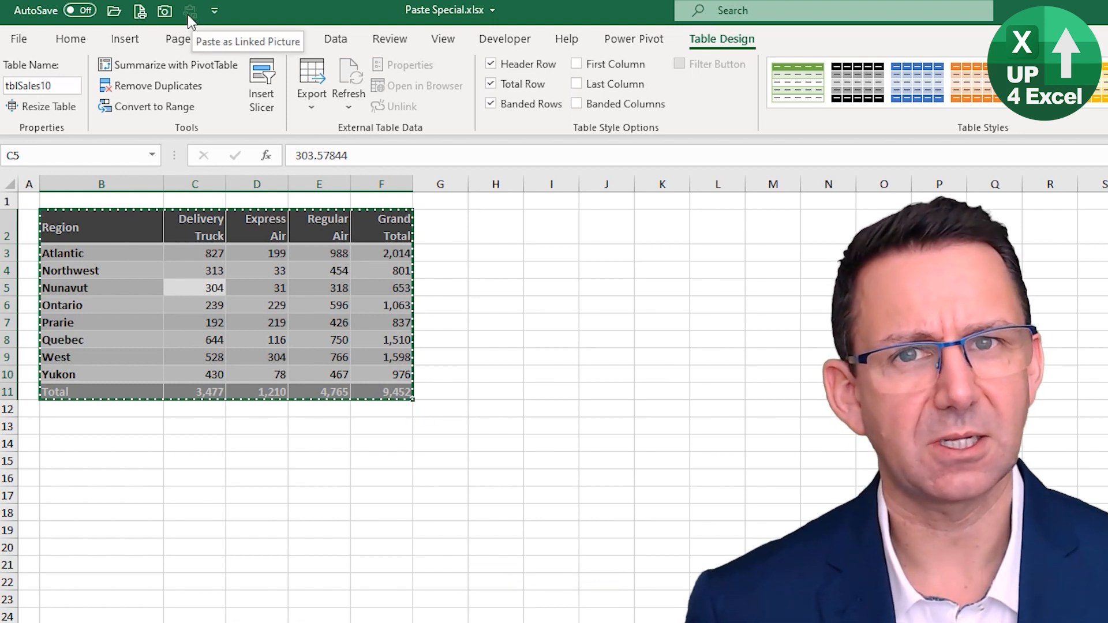
Step: Review the paste special options offered for the copied table at cell B13
key(alt)
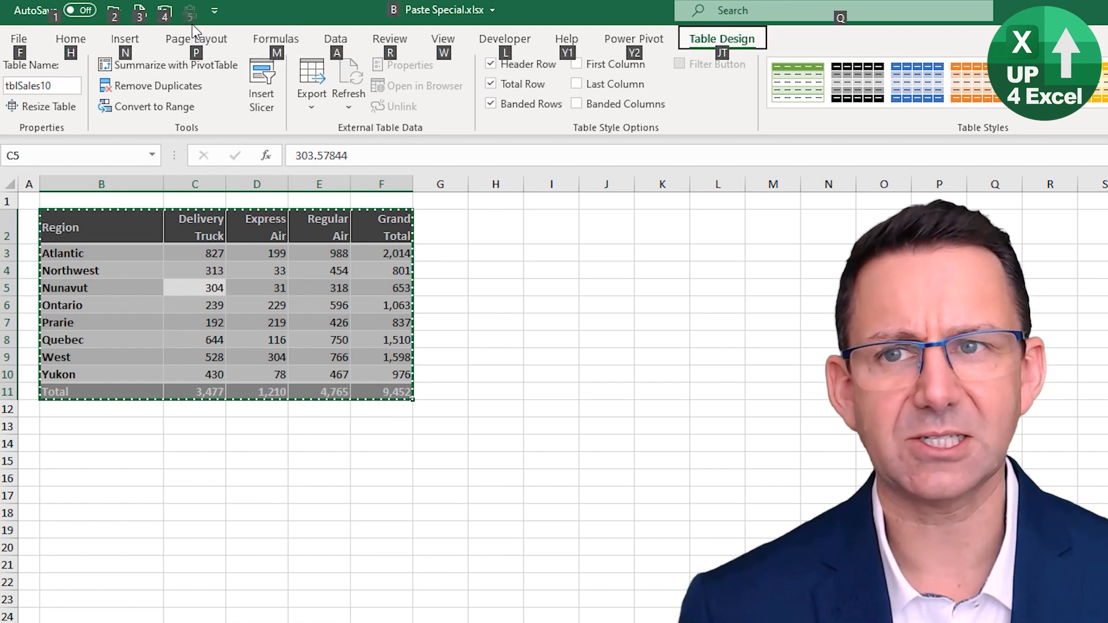
right_click(194, 280)
key(Escape)
right_click(99, 425)
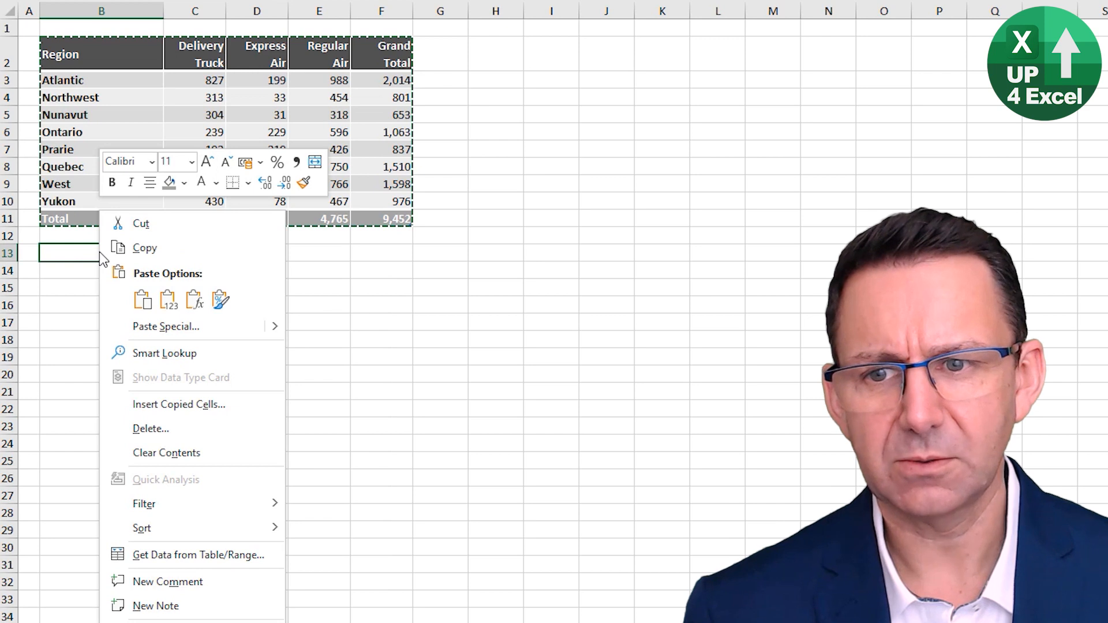
mouse_move(273, 328)
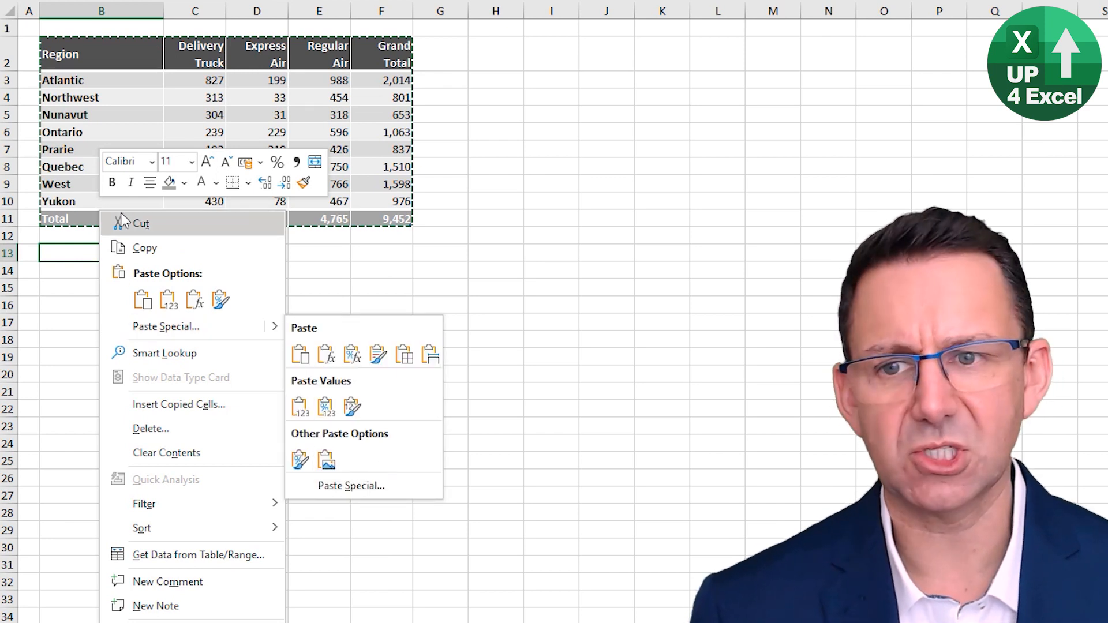
key(Escape)
Step: Preview a normal paste of the copied table at cell B13, then close the paste options without pasting
key(shift+F10)
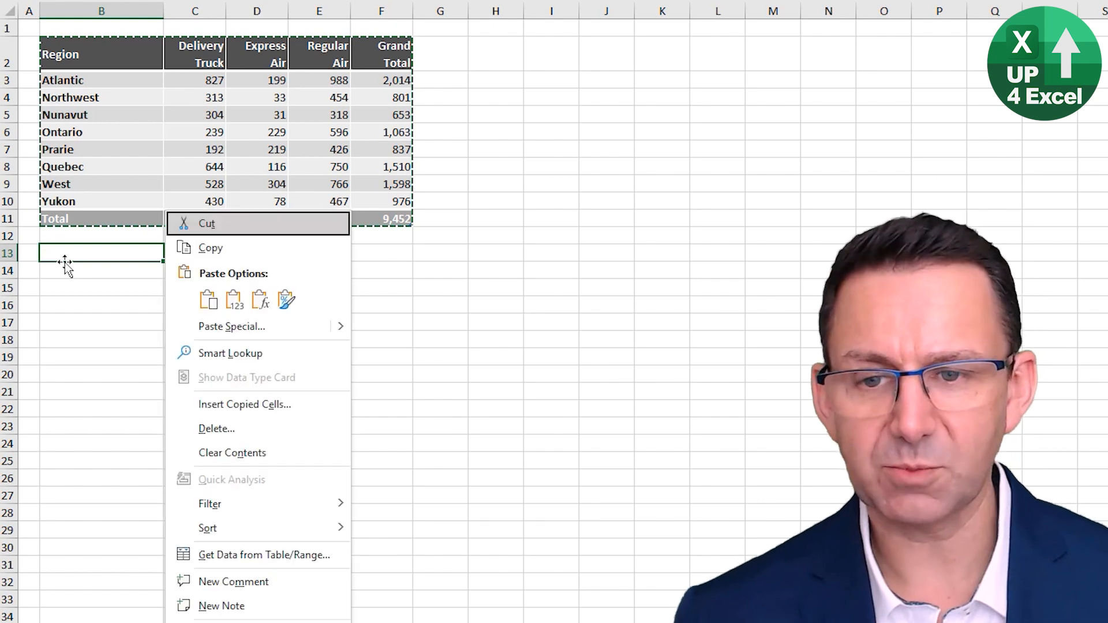
key(Down)
key(Down)
key(Down)
key(Right)
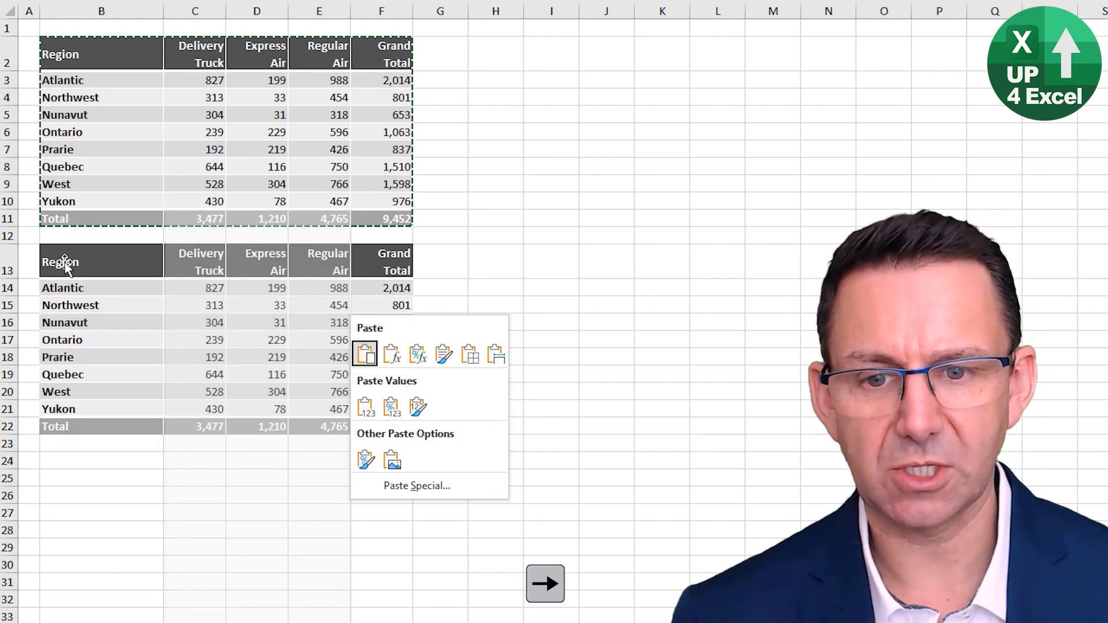
key(Escape)
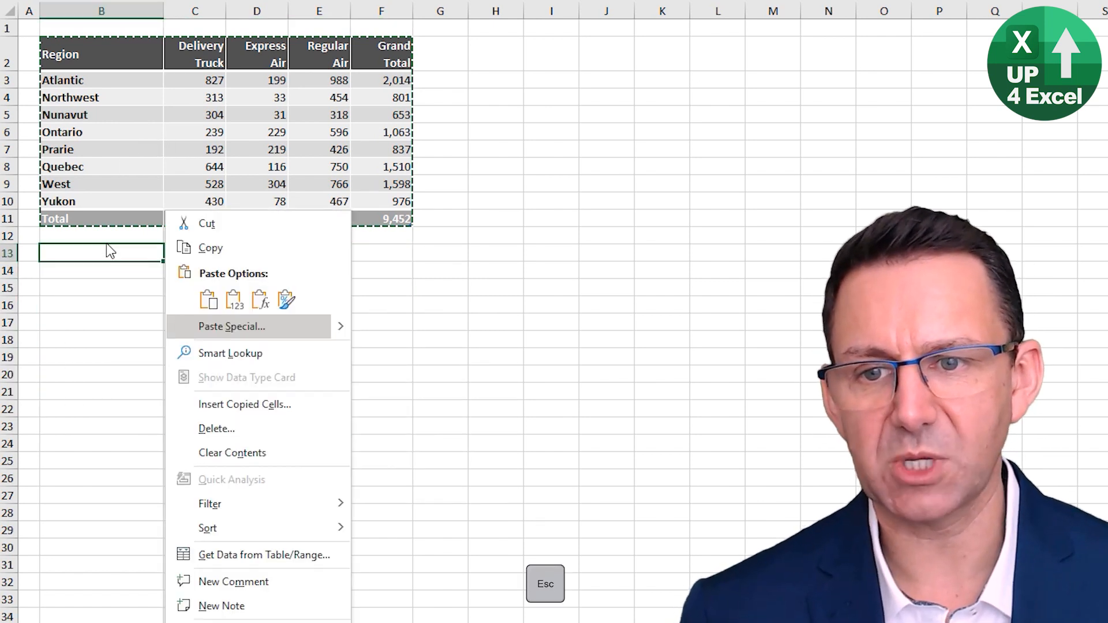
key(Escape)
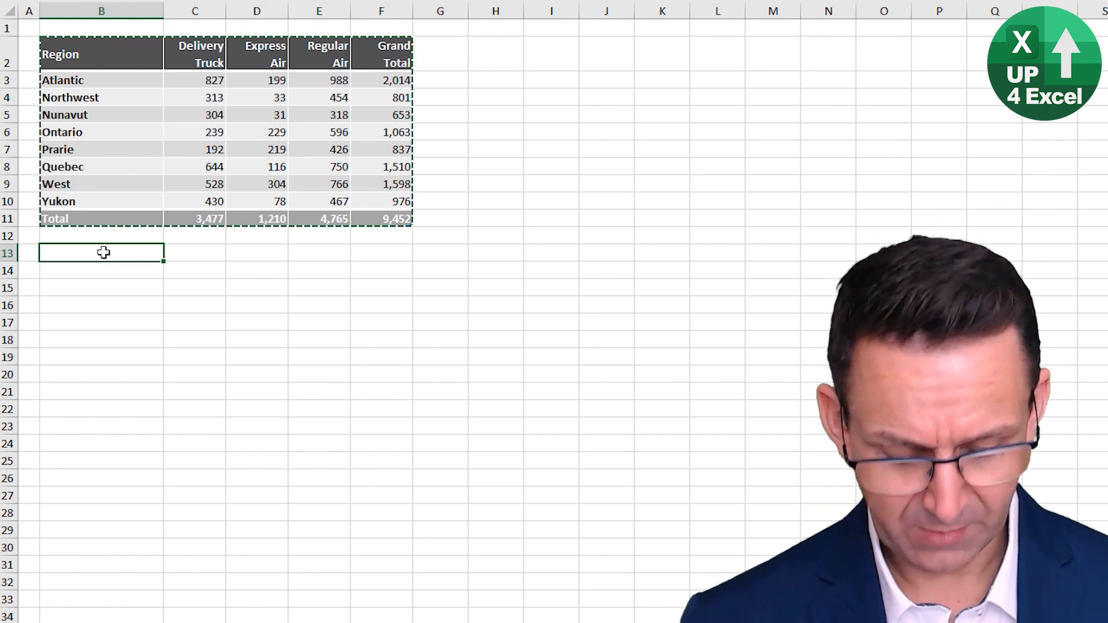
Step: Paste the copied table at B13, convert the pasted result to a picture, and move the picture to about C14
key(ctrl+v)
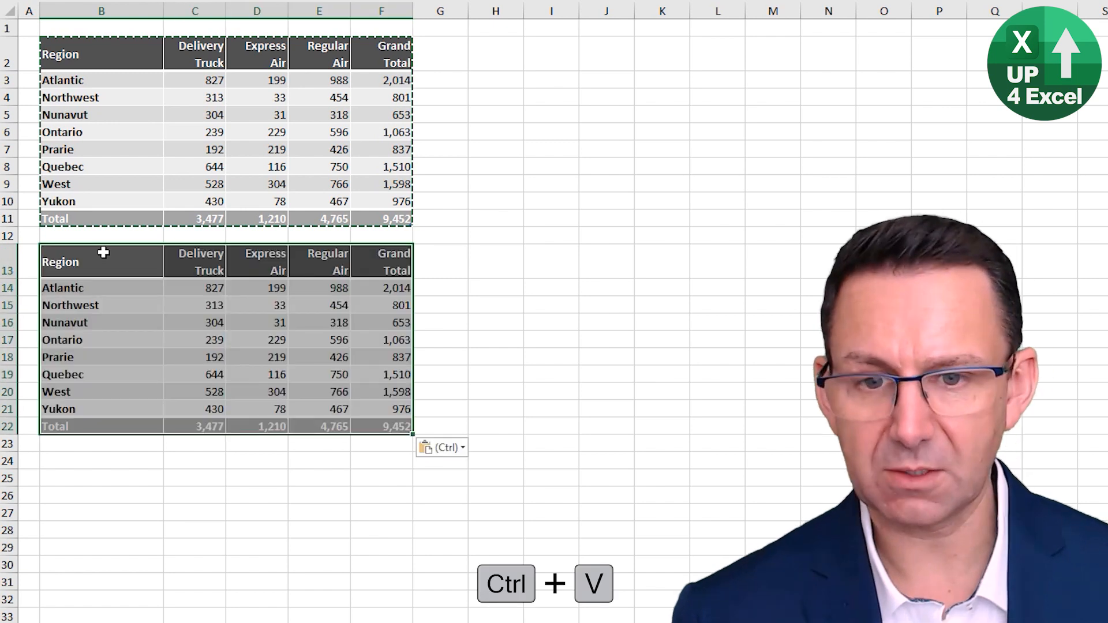
key(ctrl)
key(Down)
key(Down)
key(Right)
key(Return)
mouse_move(164, 316)
mouse_down()
mouse_move(318, 351)
mouse_move(171, 336)
mouse_up()
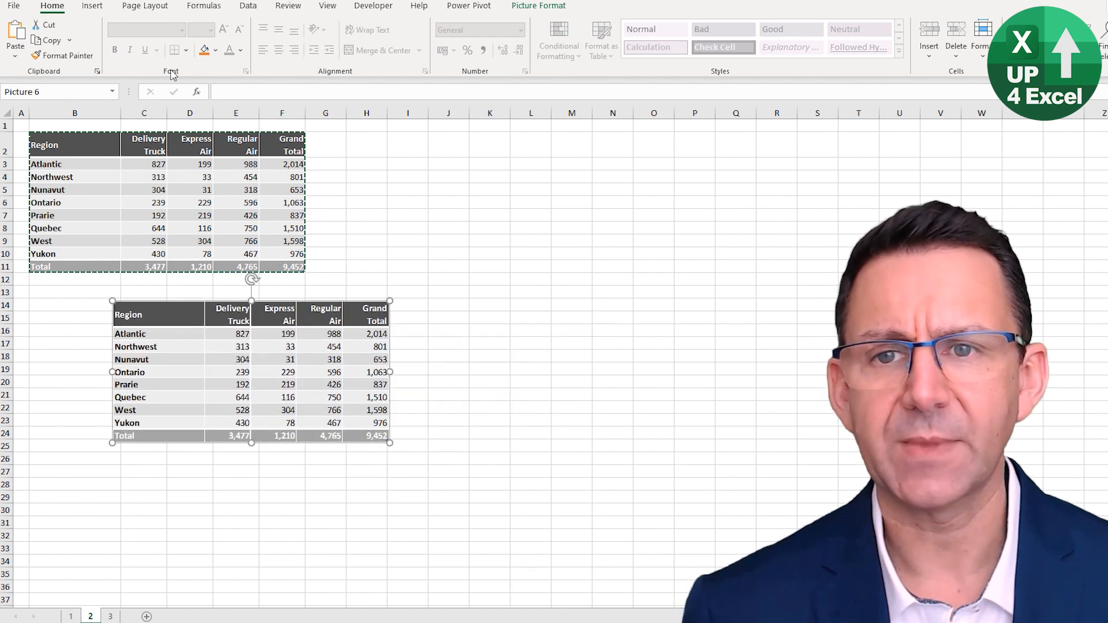
Step: Try to link the pasted picture to the source table with the formula =tblSales10[#All]
click(319, 90)
text(=)
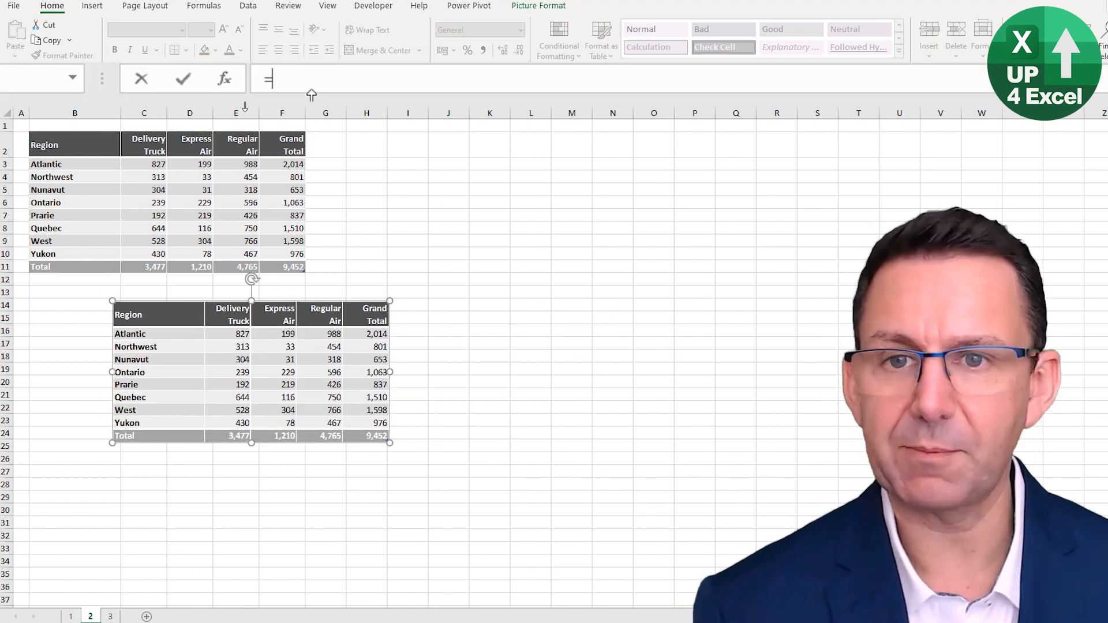
drag(74, 141, 292, 260)
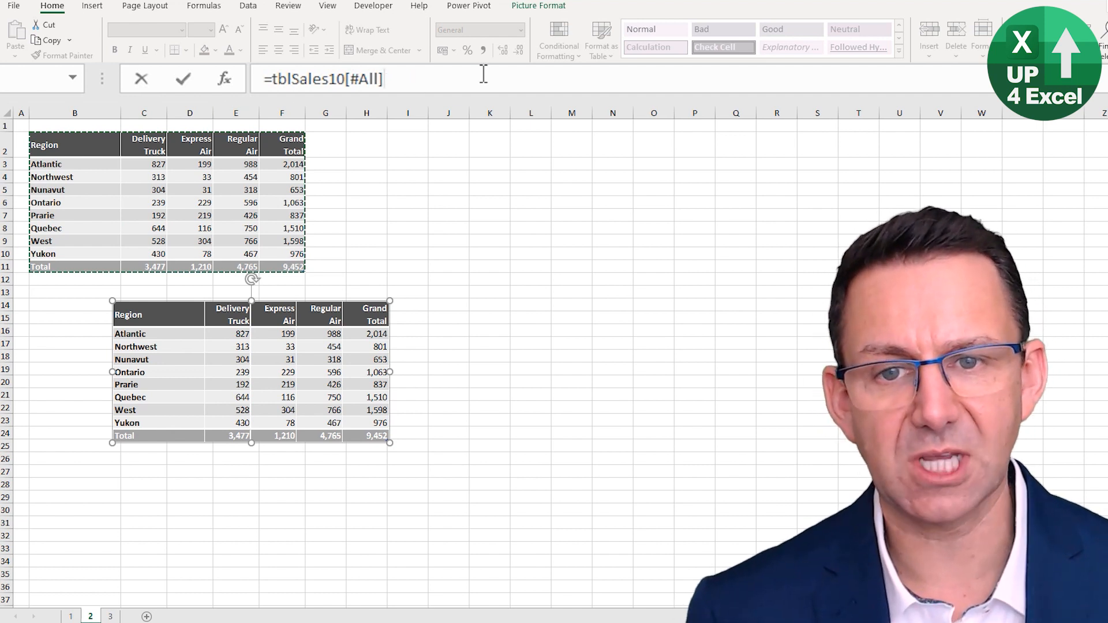
key(Return)
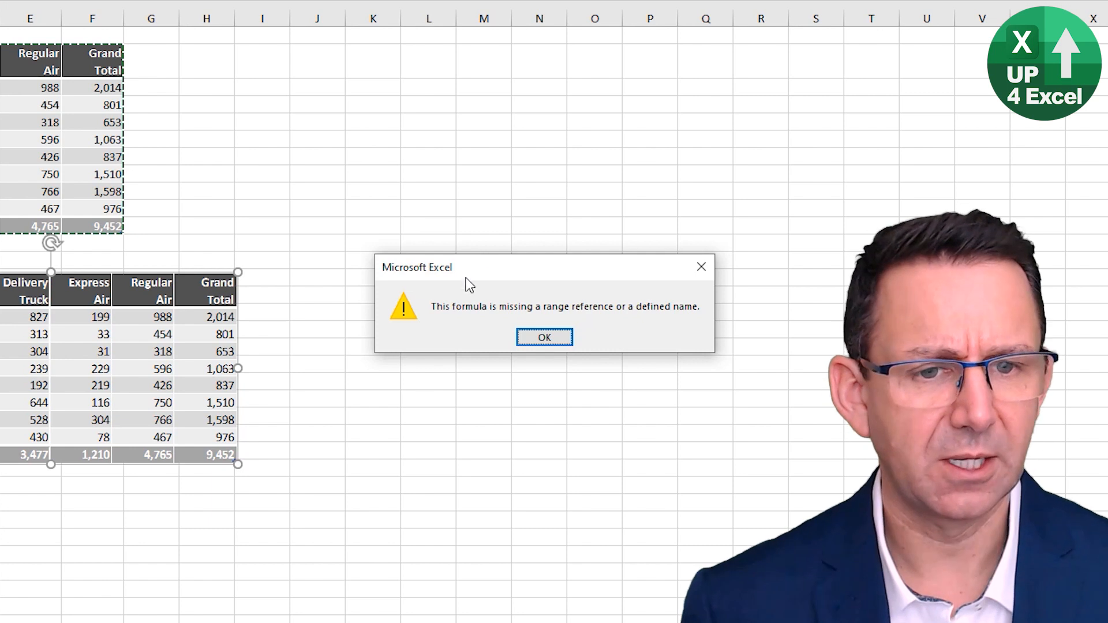
drag(491, 273, 268, 150)
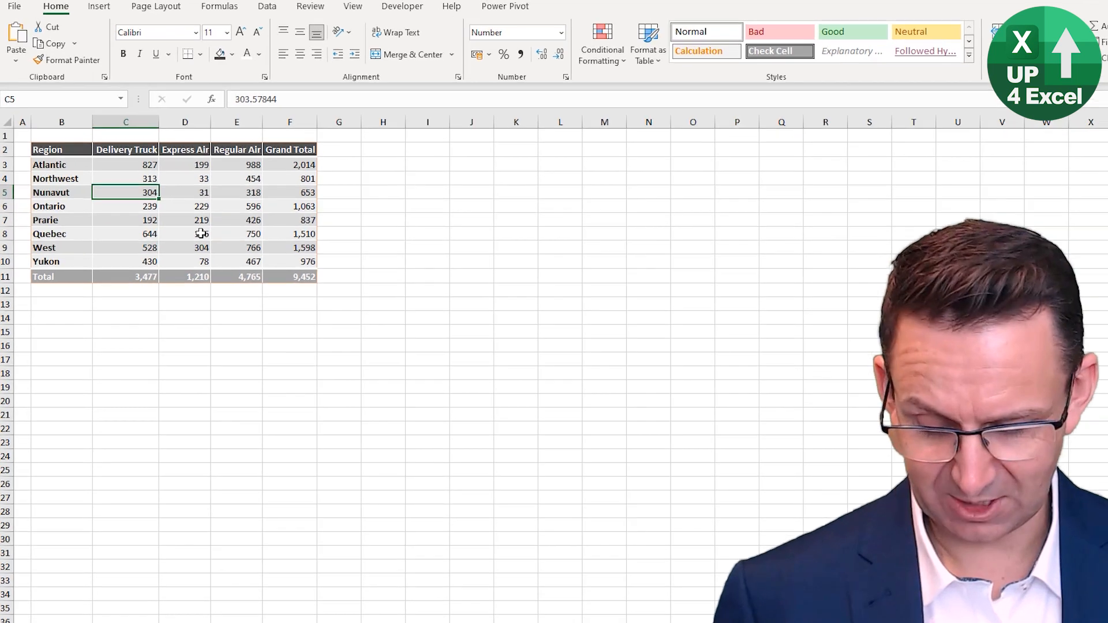
Step: Paste a copy of the whole region range as a linked picture, place it below the data around row 15, and end copy mode
key(ctrl+a)
key(ctrl+c)
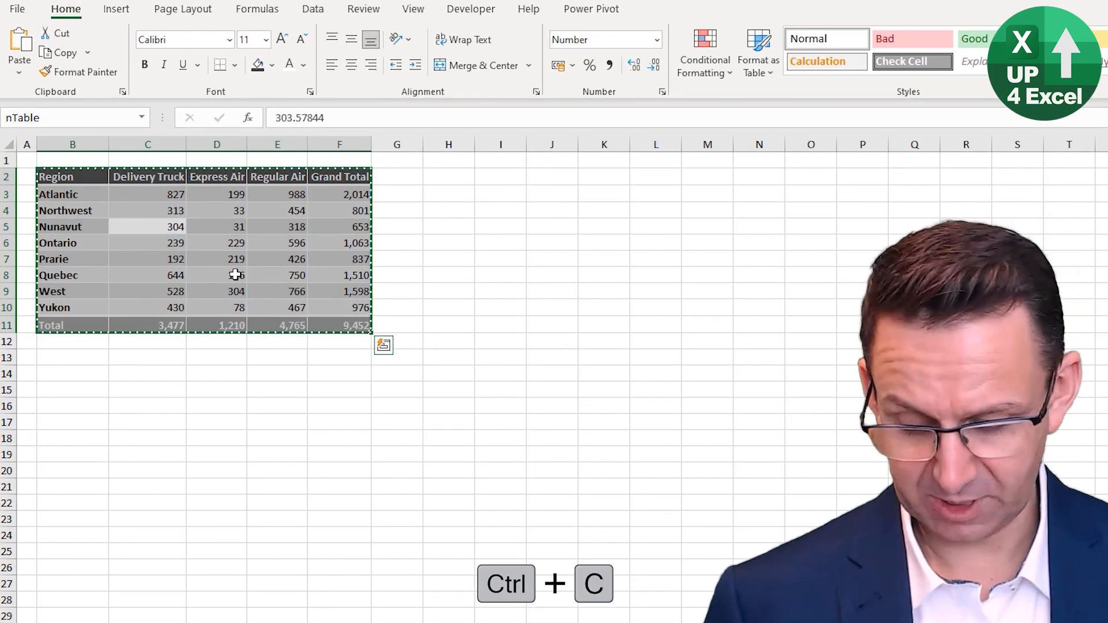
key(alt)
key(h)
key(v)
key(i)
drag(236, 275, 216, 478)
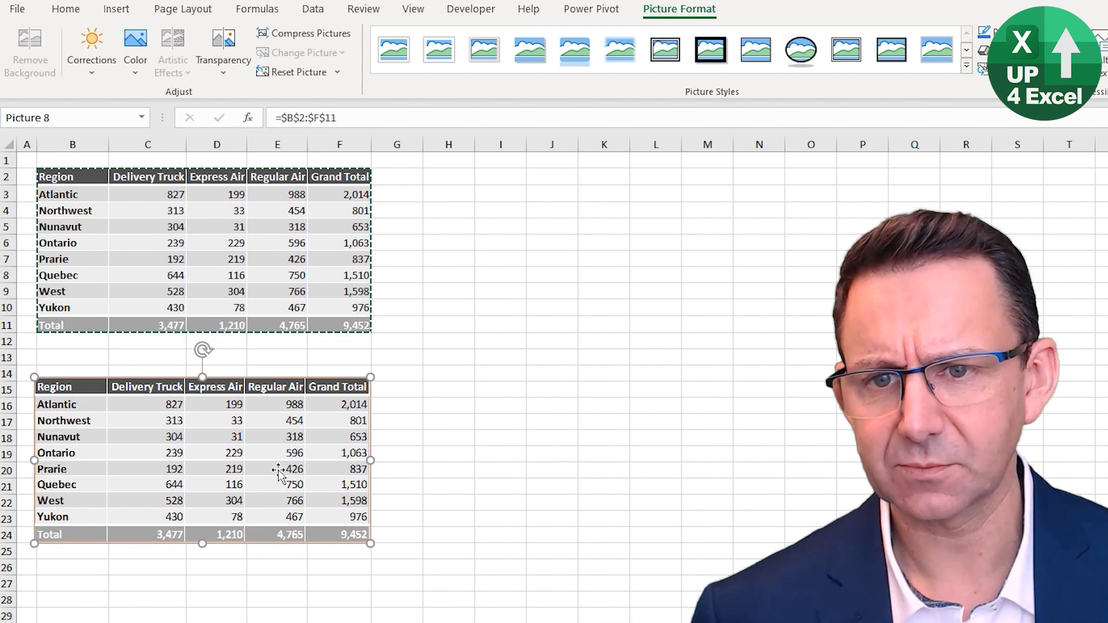
click(199, 231)
key(Escape)
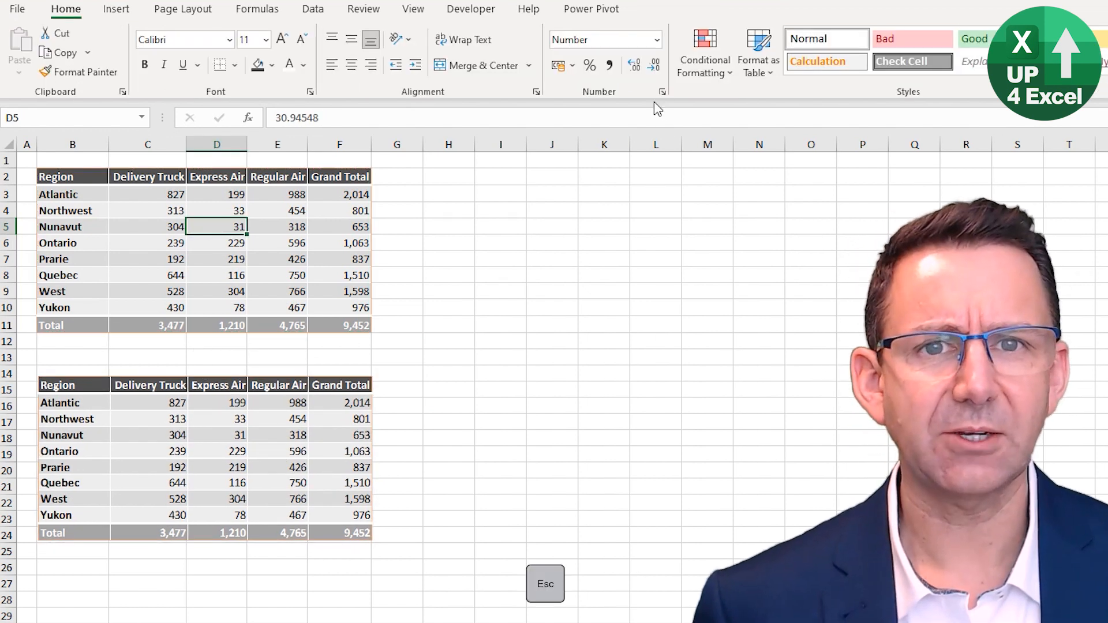
Step: Convert the range B2:F11 to a table with headers and move the linked picture to about E17
key(ctrl+t)
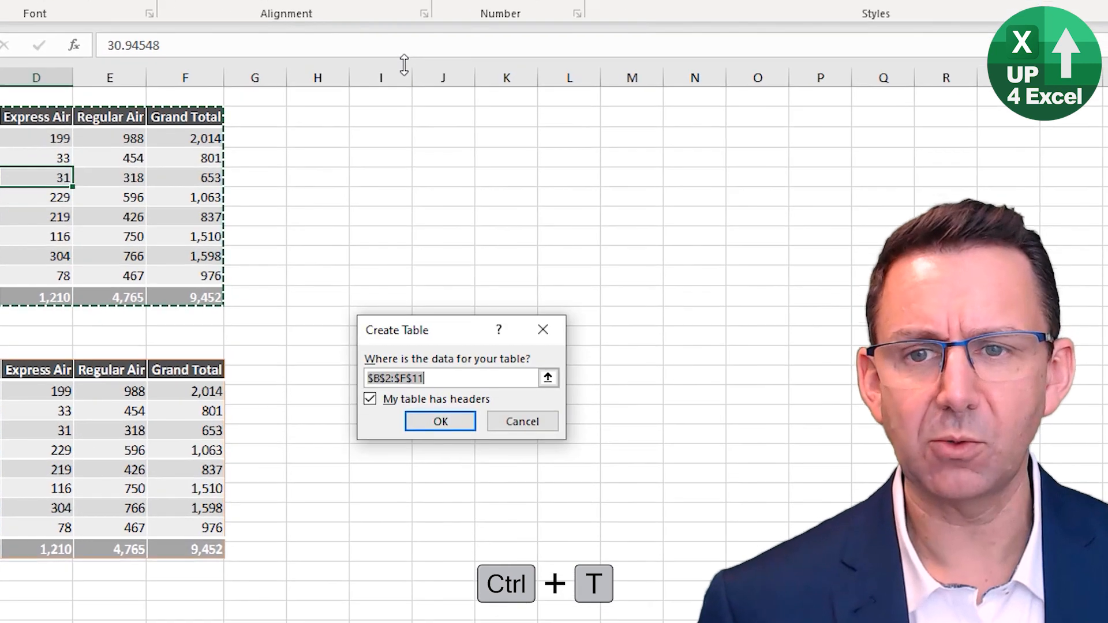
click(440, 422)
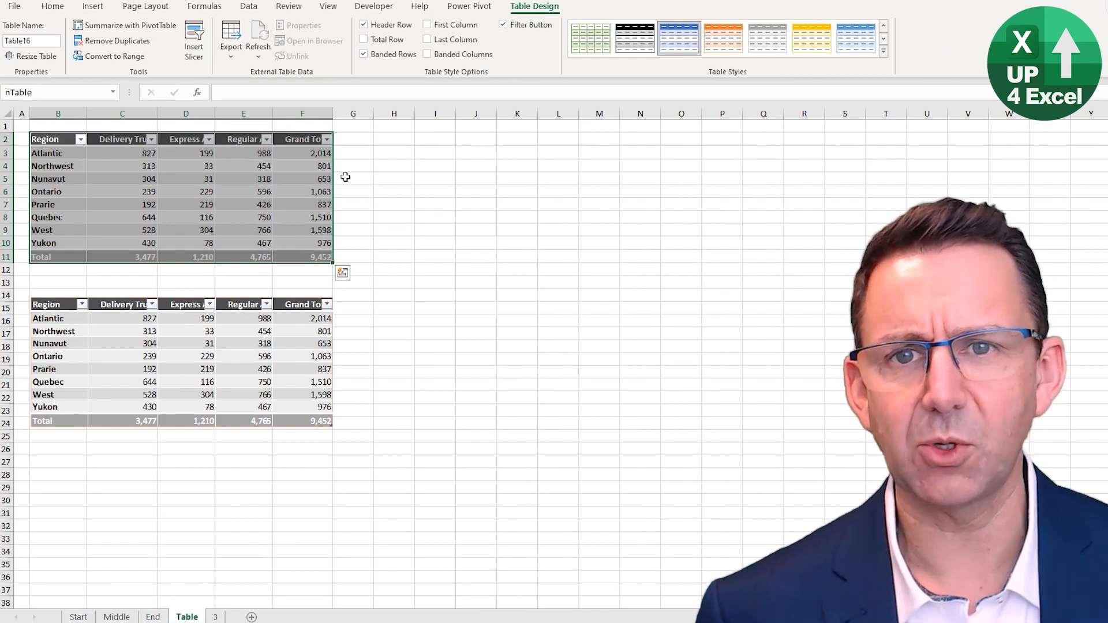
drag(184, 351, 396, 382)
Step: Hide the table's header filter buttons and move the linked picture to about D16
click(244, 204)
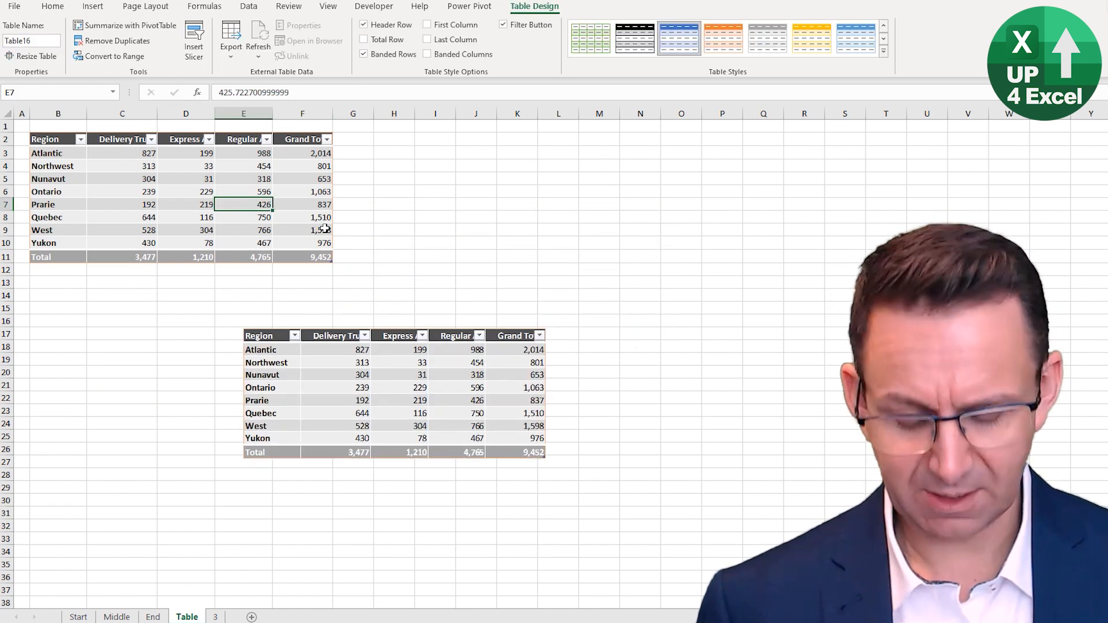
key(ctrl+shift+l)
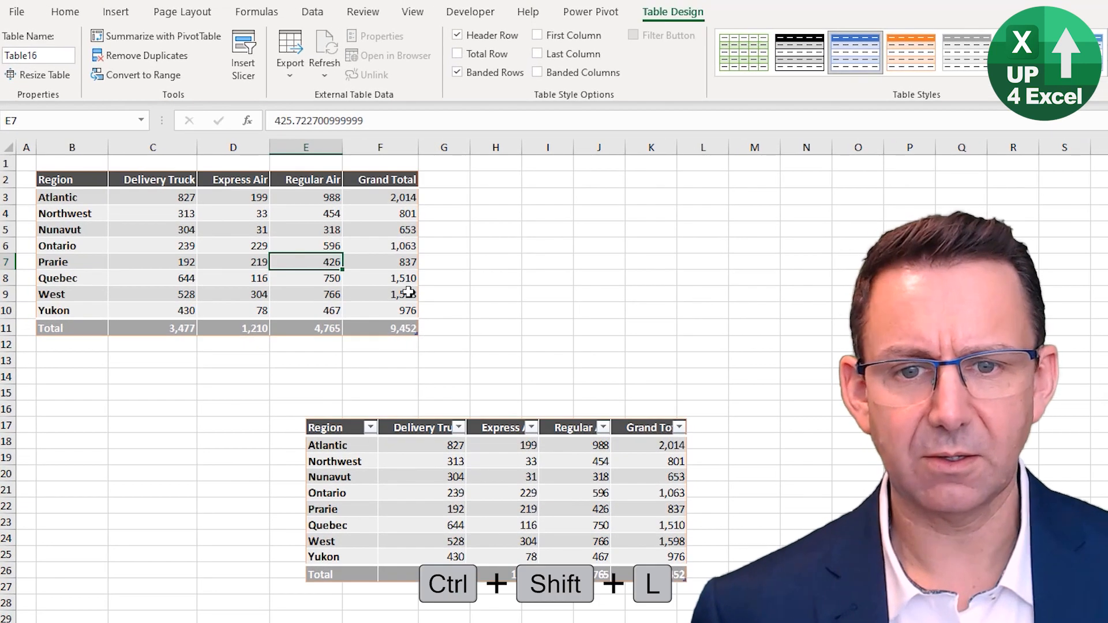
drag(455, 508, 348, 498)
Step: Try a grey and a black table style on the region table
click(233, 247)
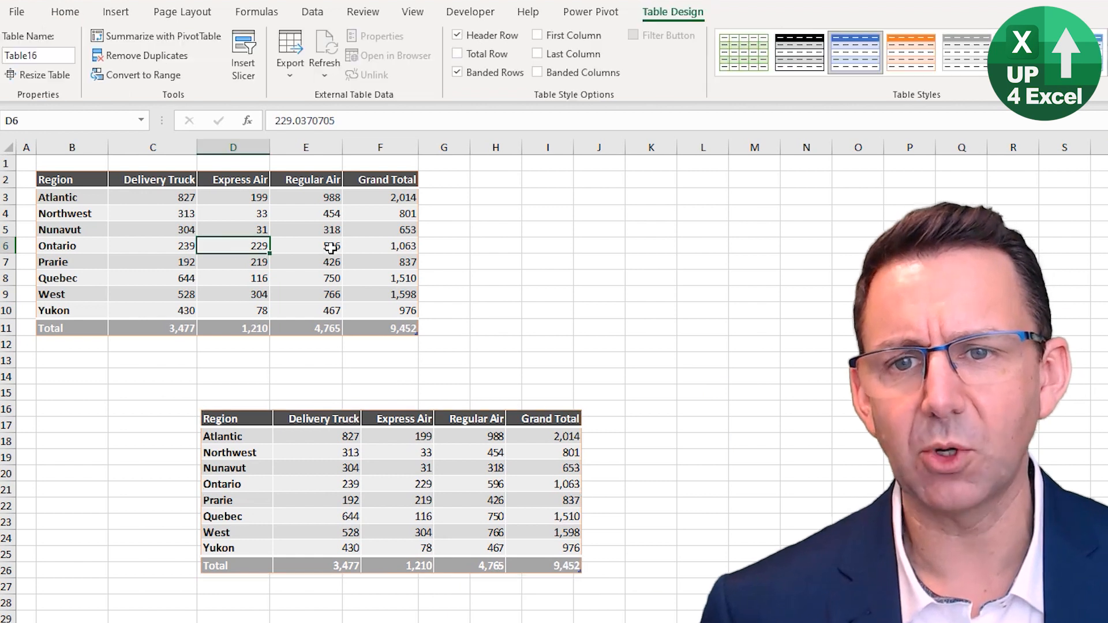
key(Left)
key(Up)
key(Up)
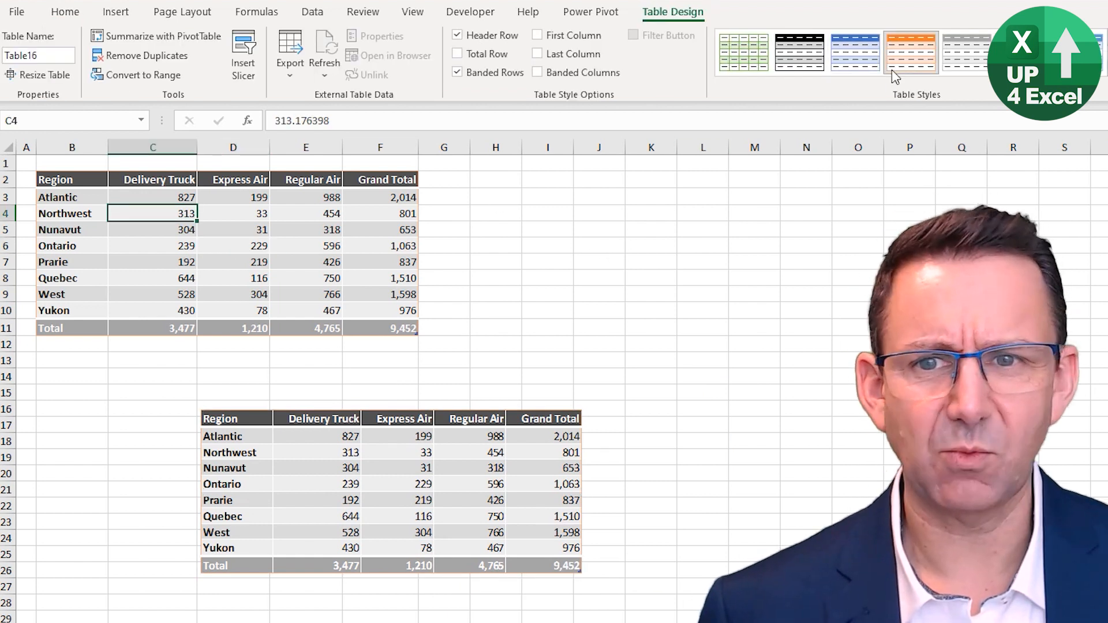
click(261, 249)
click(226, 260)
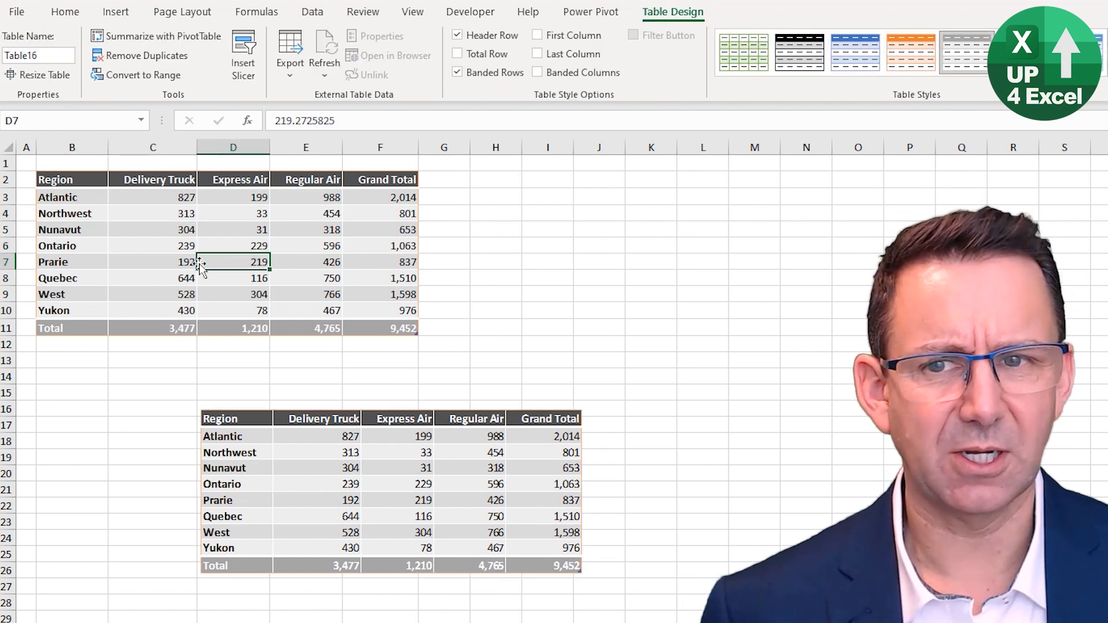
click(249, 249)
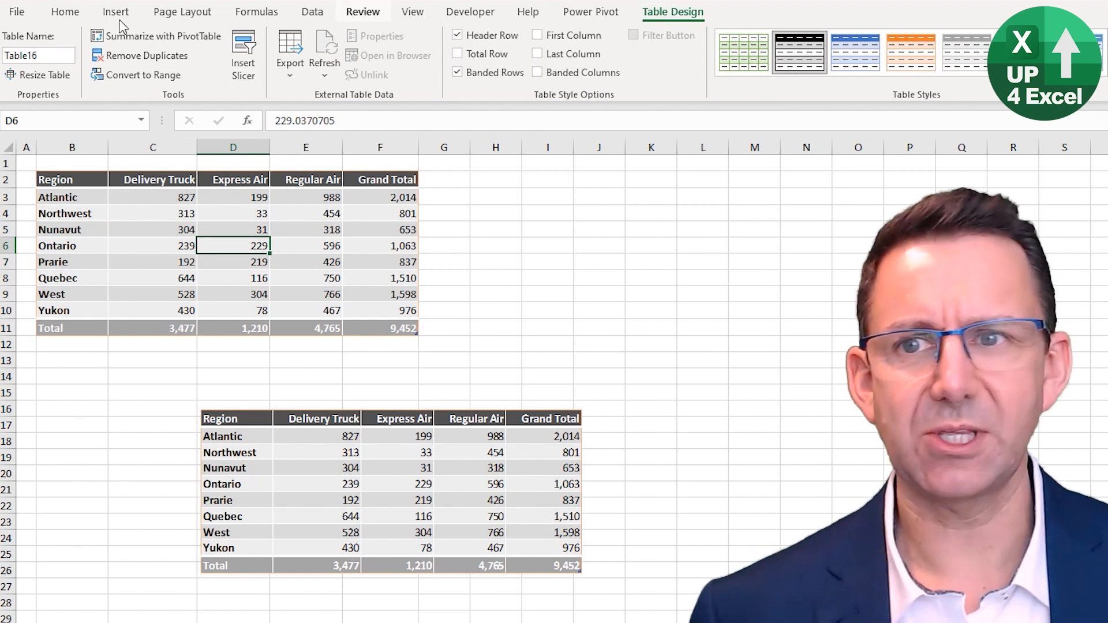
Step: Apply the Normal cell style to Ontario's Express Air value in D6
click(65, 11)
click(817, 52)
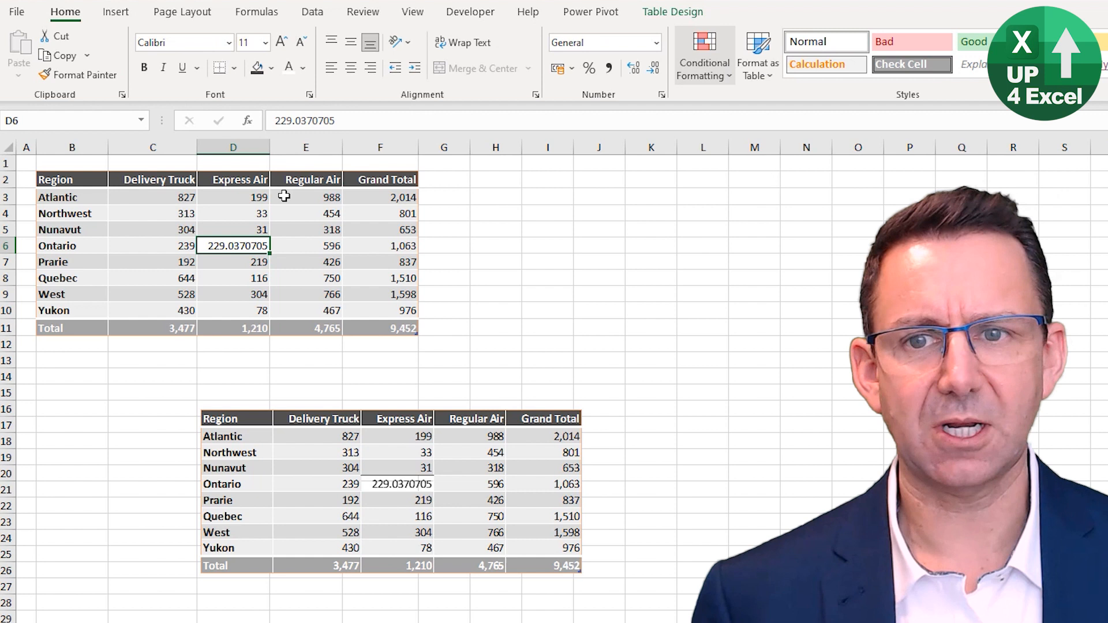
click(230, 213)
Step: Clear all cell formatting from the entire region table, including its header and Total row
click(59, 195)
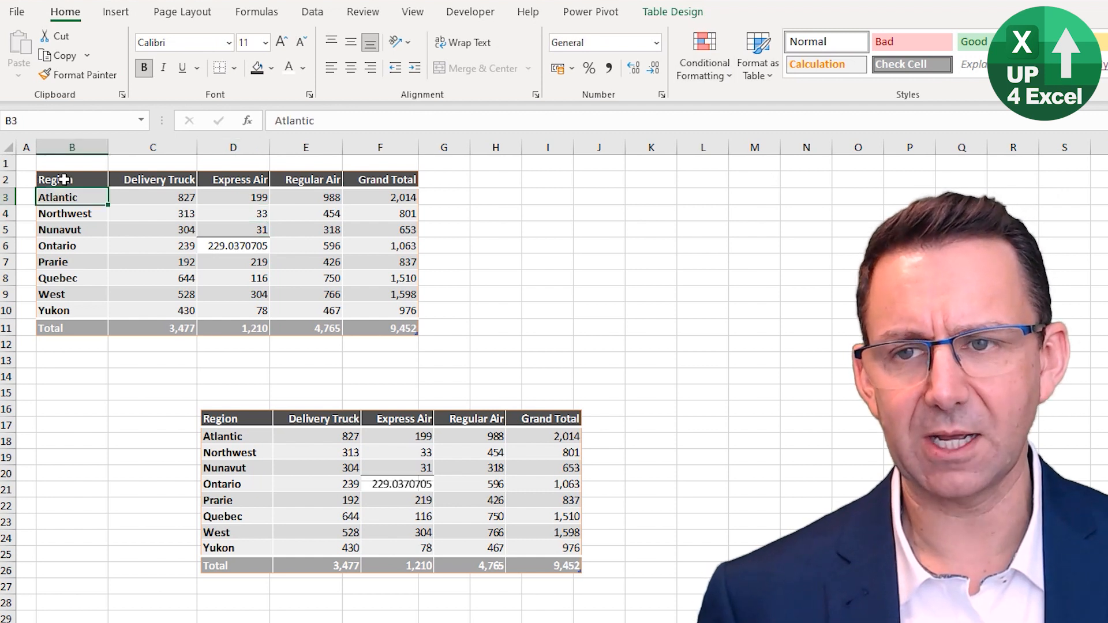
key(ctrl+a)
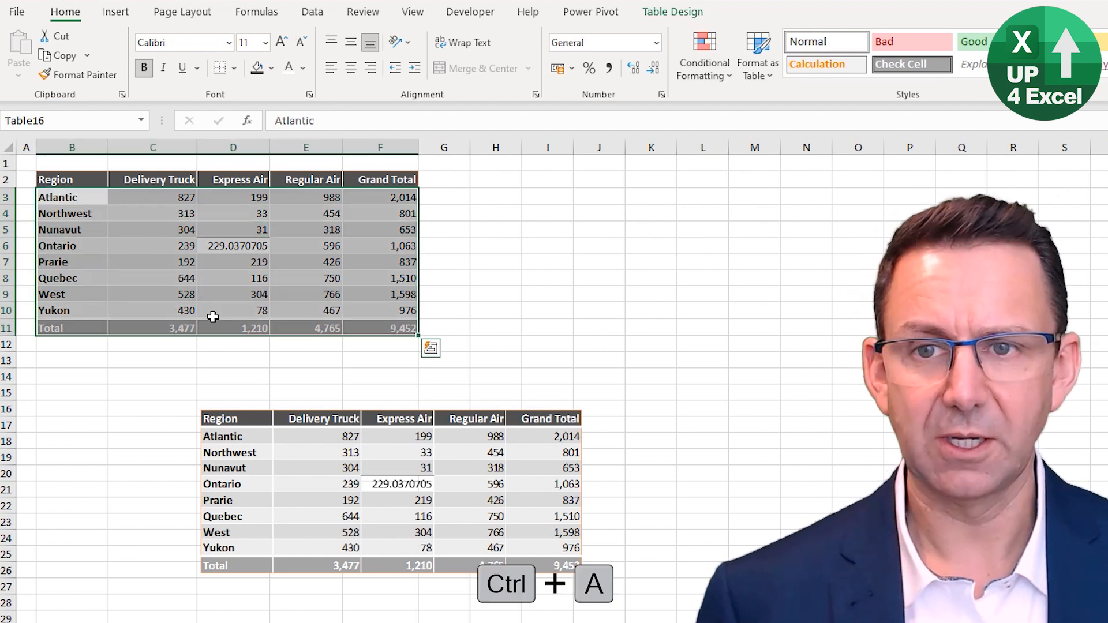
key(ctrl+a)
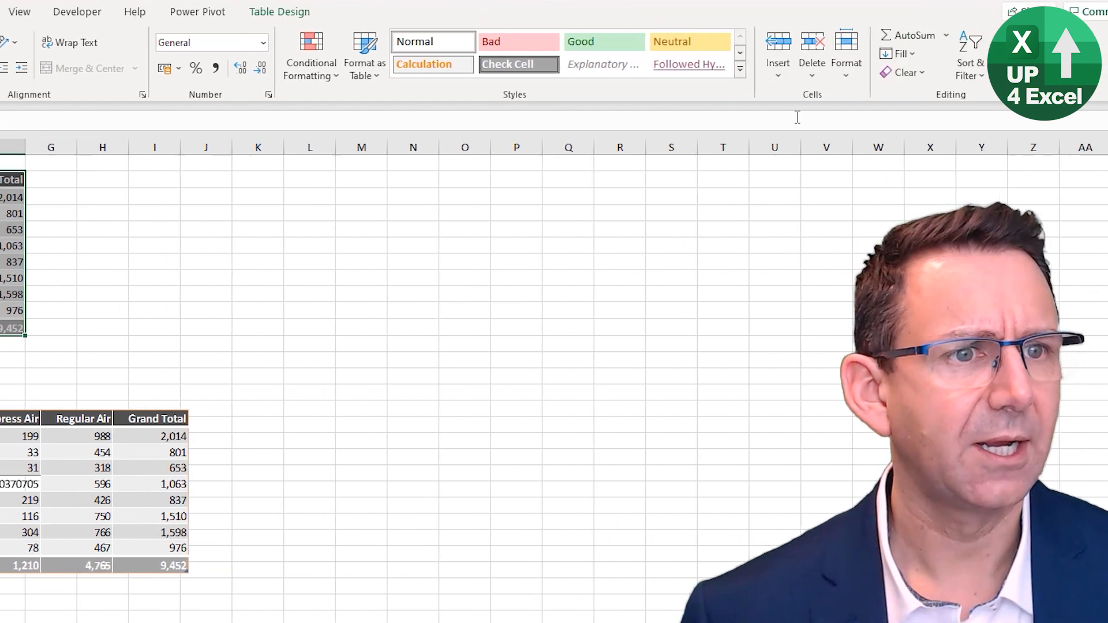
click(905, 72)
click(883, 117)
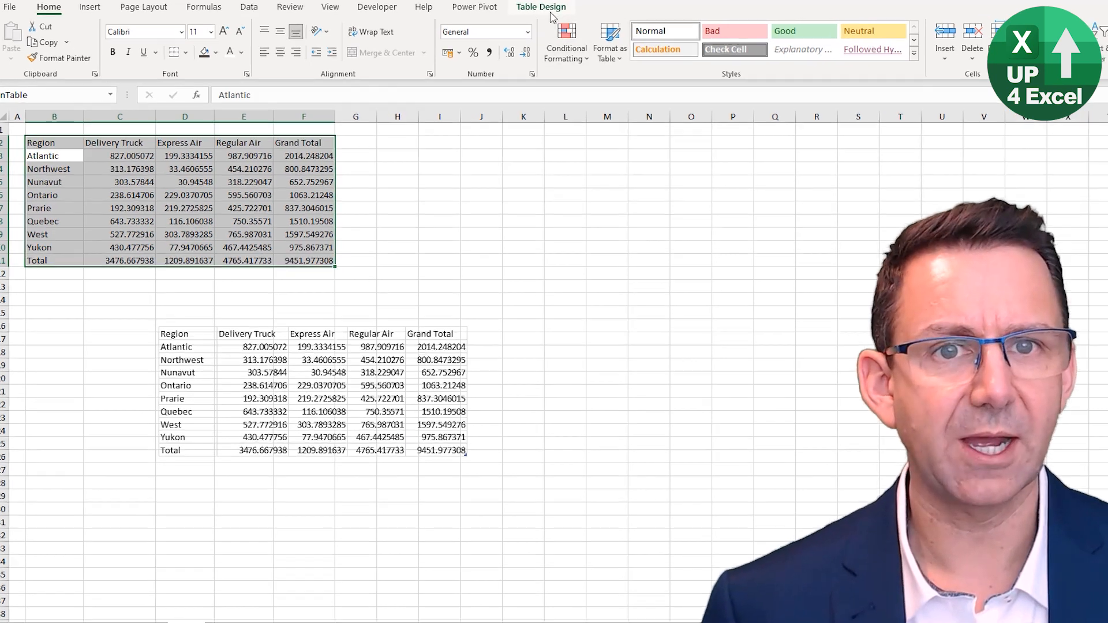
Step: Apply the dark grey table style with a black header to the region table
click(534, 6)
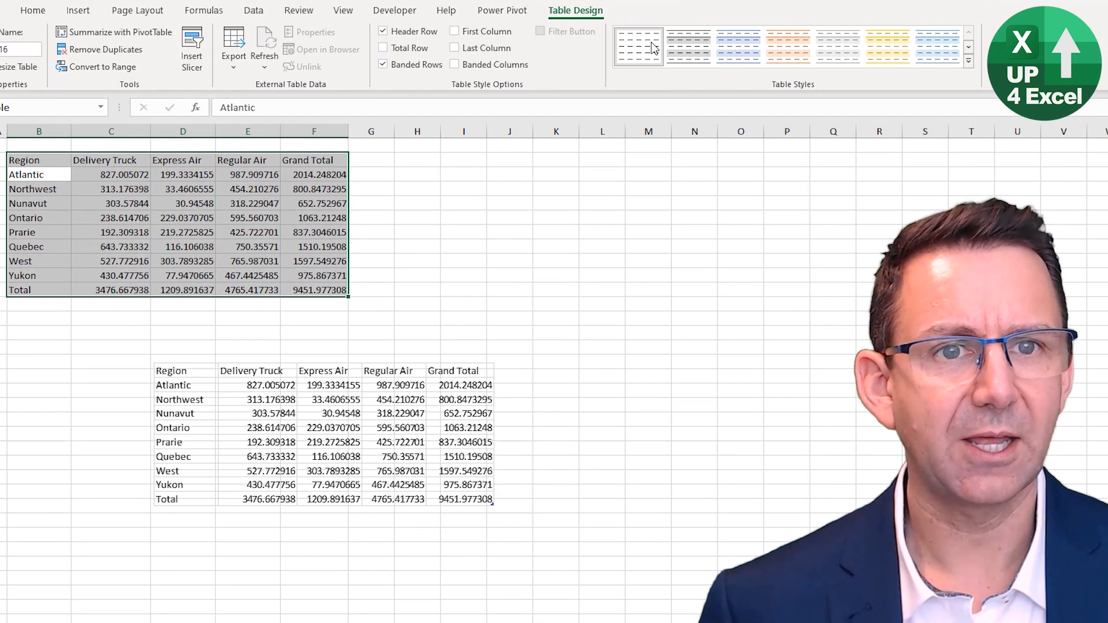
click(969, 60)
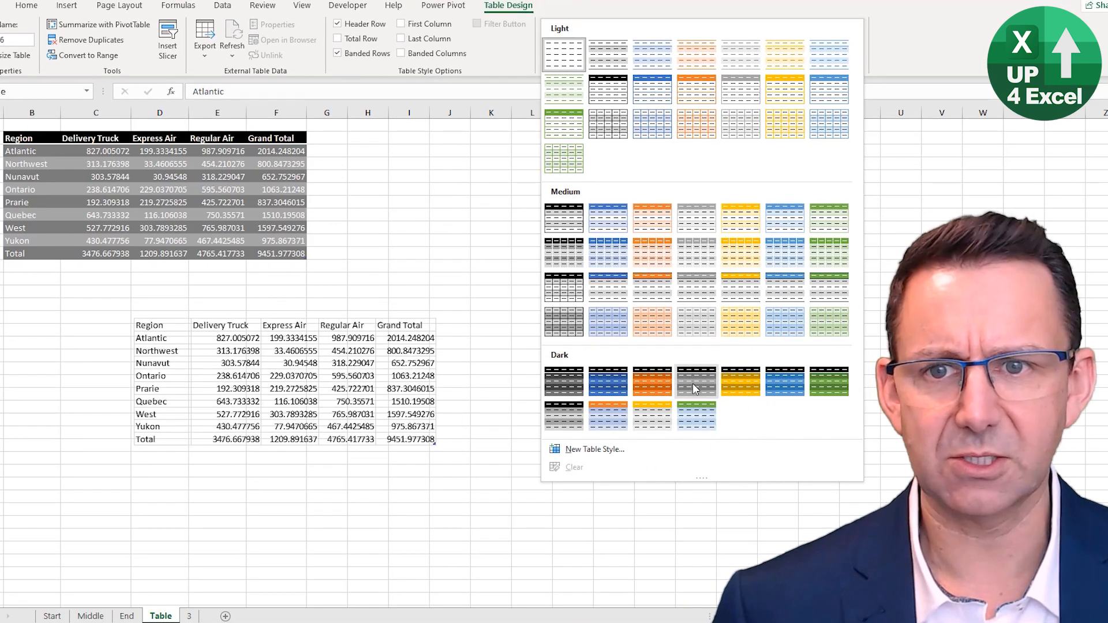
click(693, 383)
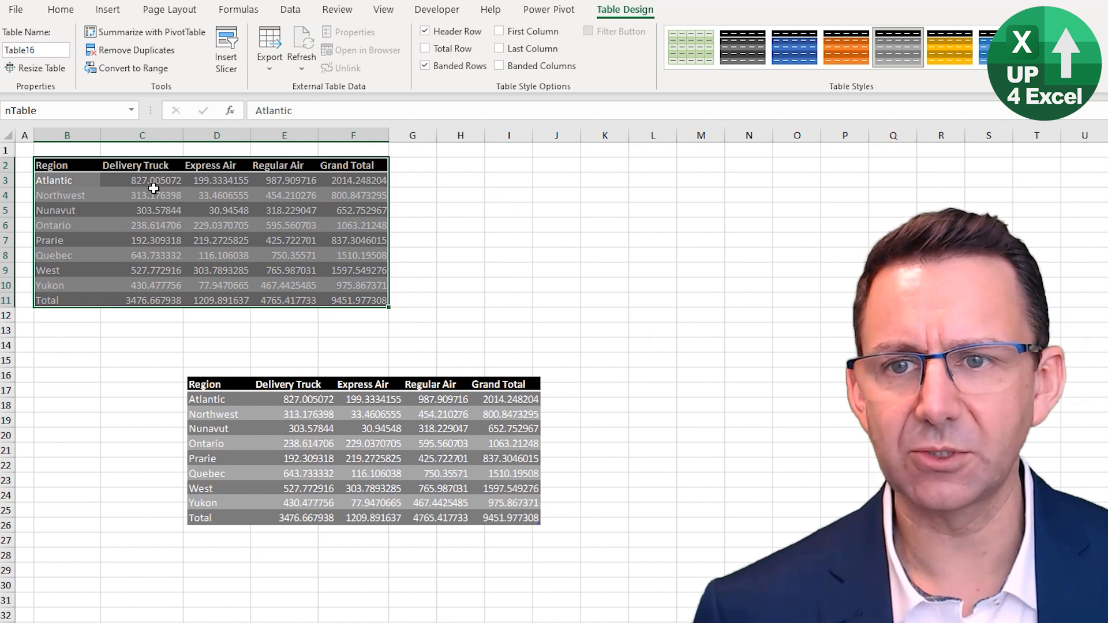
Step: Format the table's values as numbers with thousands separators and one decimal place
click(153, 180)
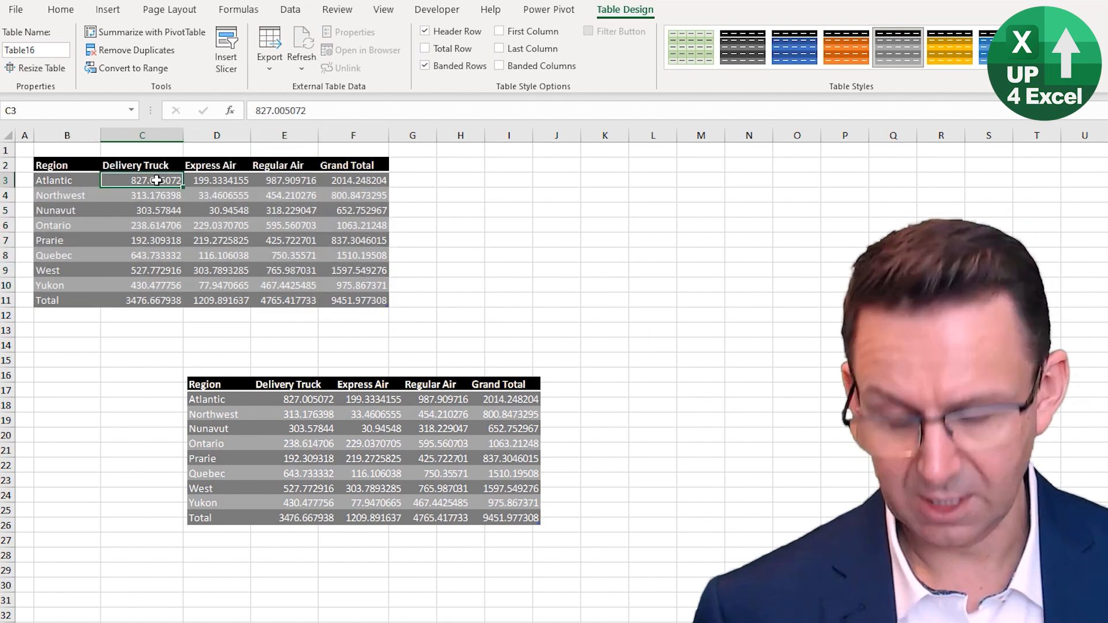
key(ctrl+a)
key(ctrl+shift+1)
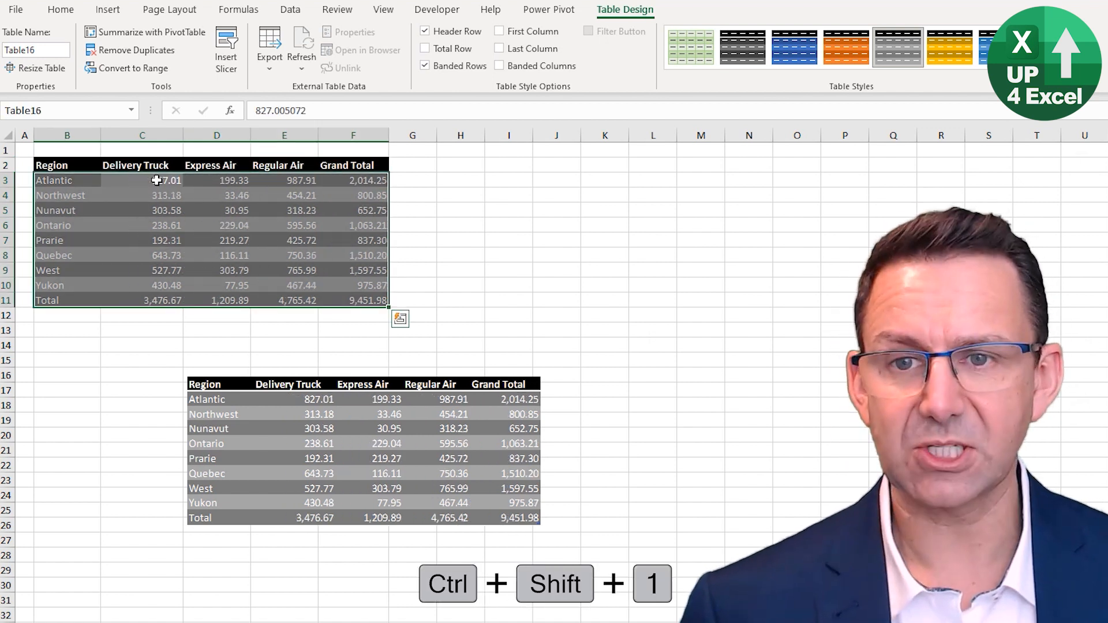
key(alt+h)
key(9)
key(9)
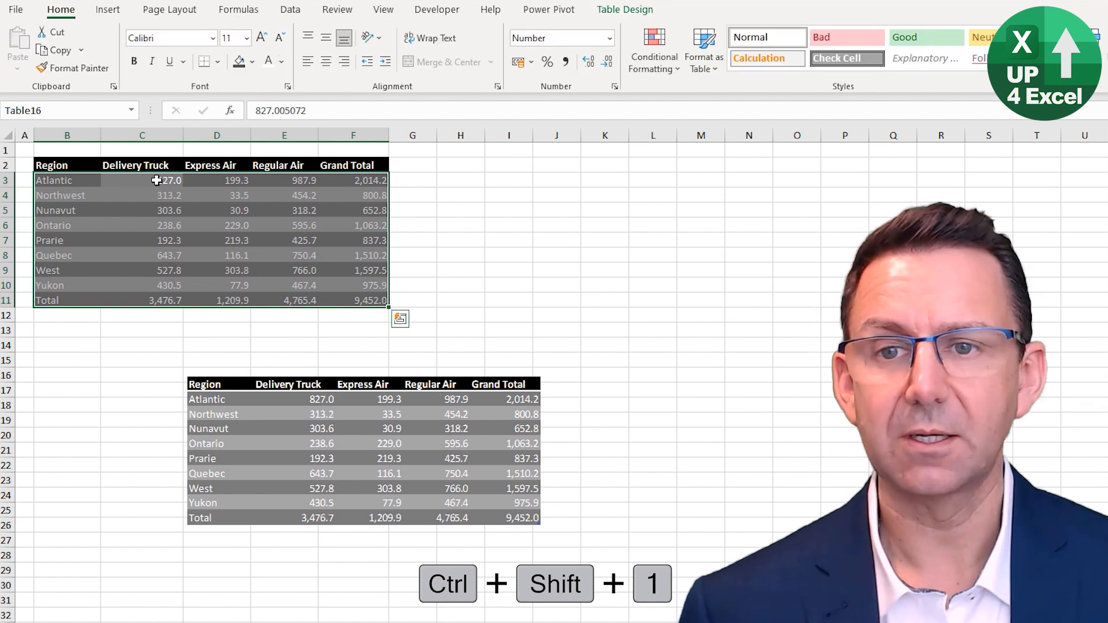
Step: Move the linked picture of the region table a little toward the sheet's left side
click(358, 452)
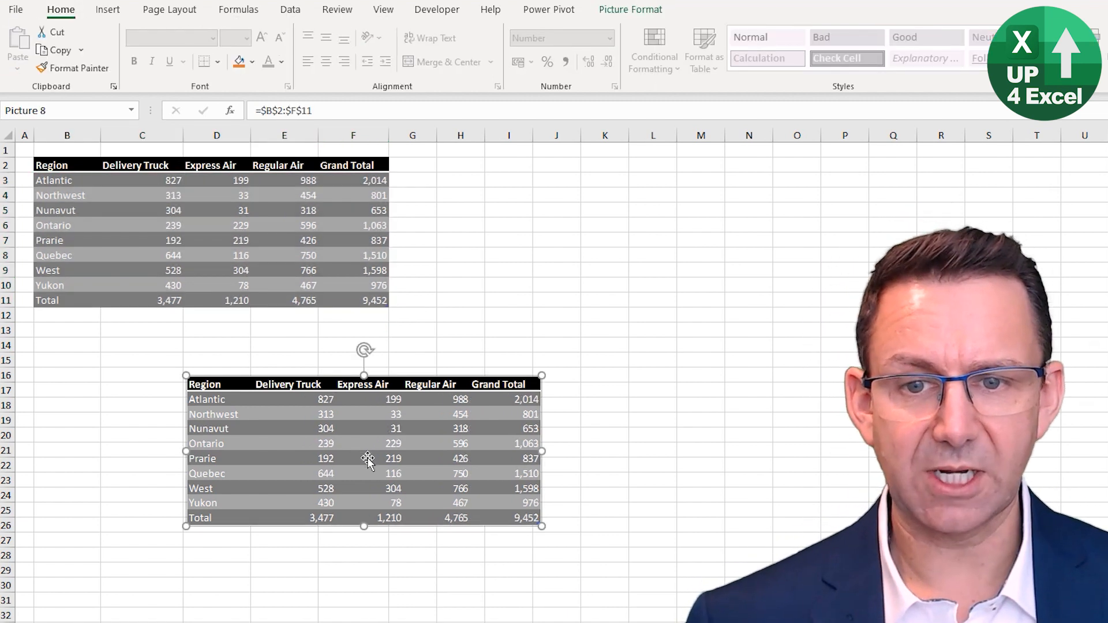
drag(359, 452, 294, 448)
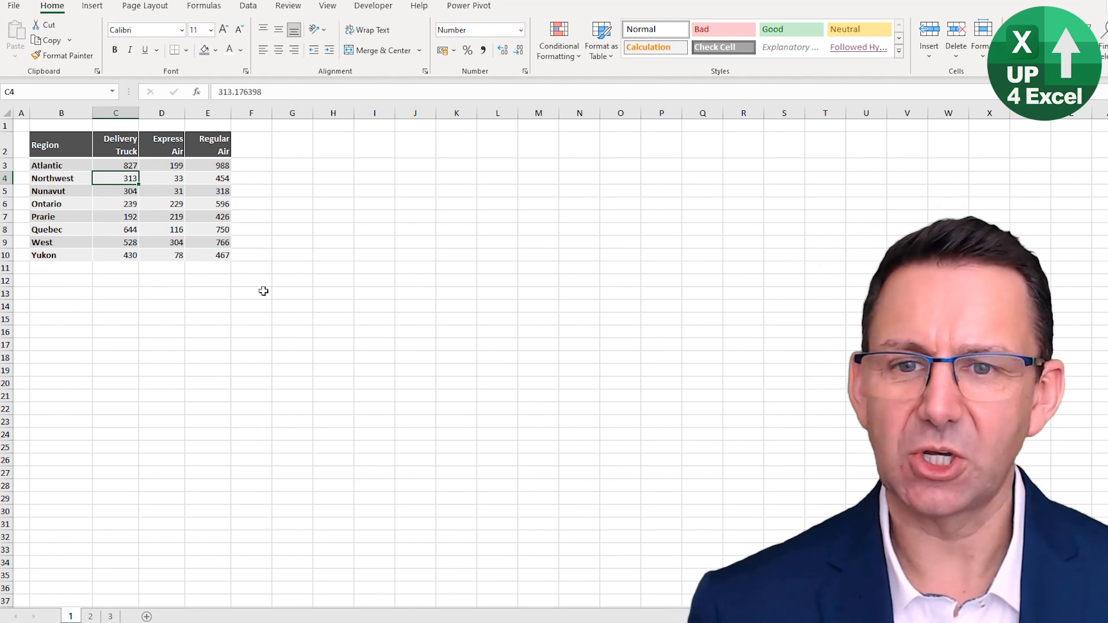
Step: Enter 1000 in cell G7 and copy that cell
click(290, 214)
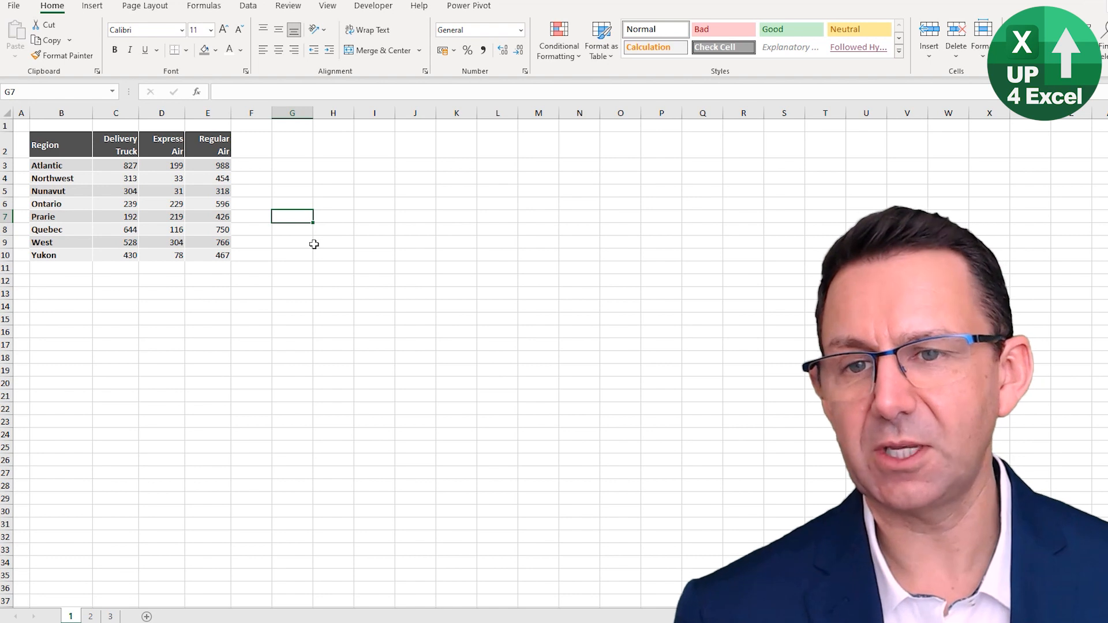
text(1)
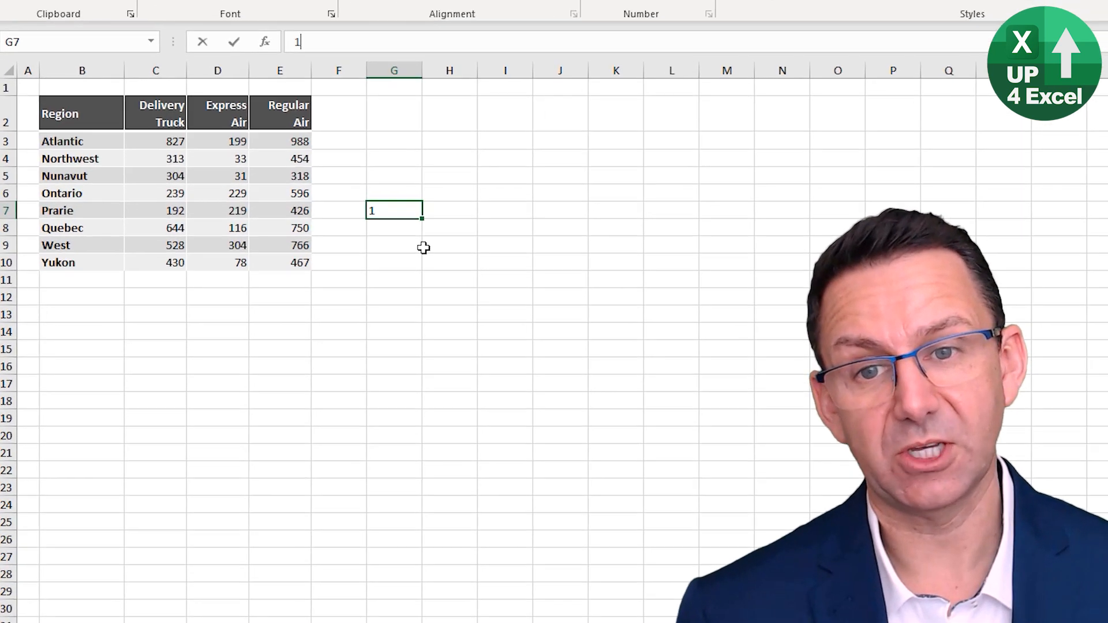
text(000)
key(Return)
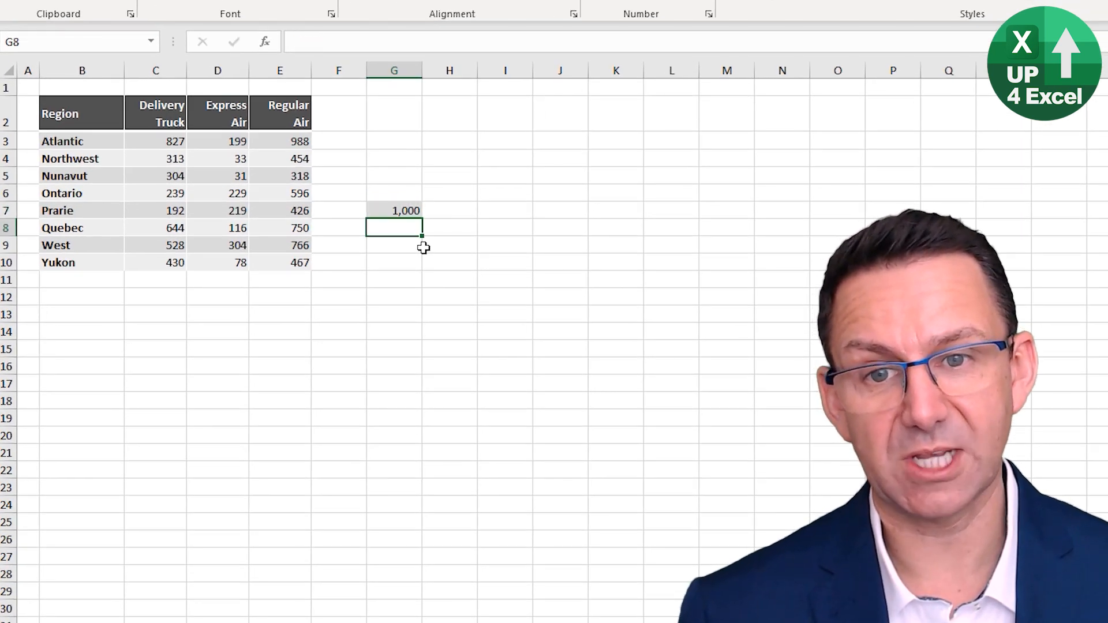
key(Up)
key(ctrl+c)
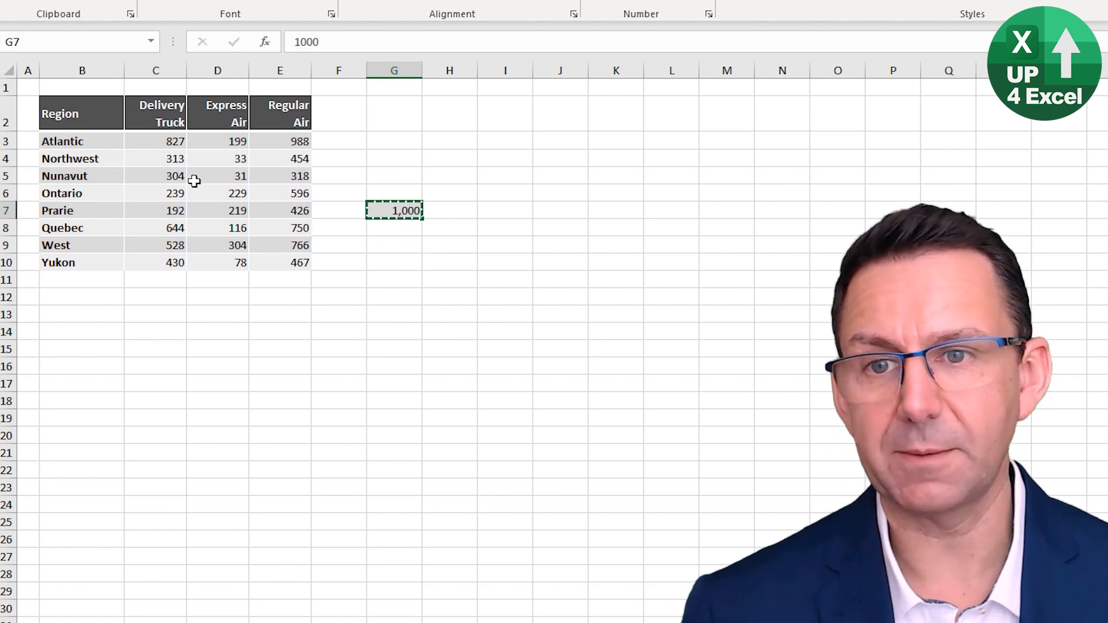
Step: Multiply all region values in C3:E10 by the copied 1000 using Paste Special with All and Multiply
click(182, 152)
drag(177, 143, 276, 262)
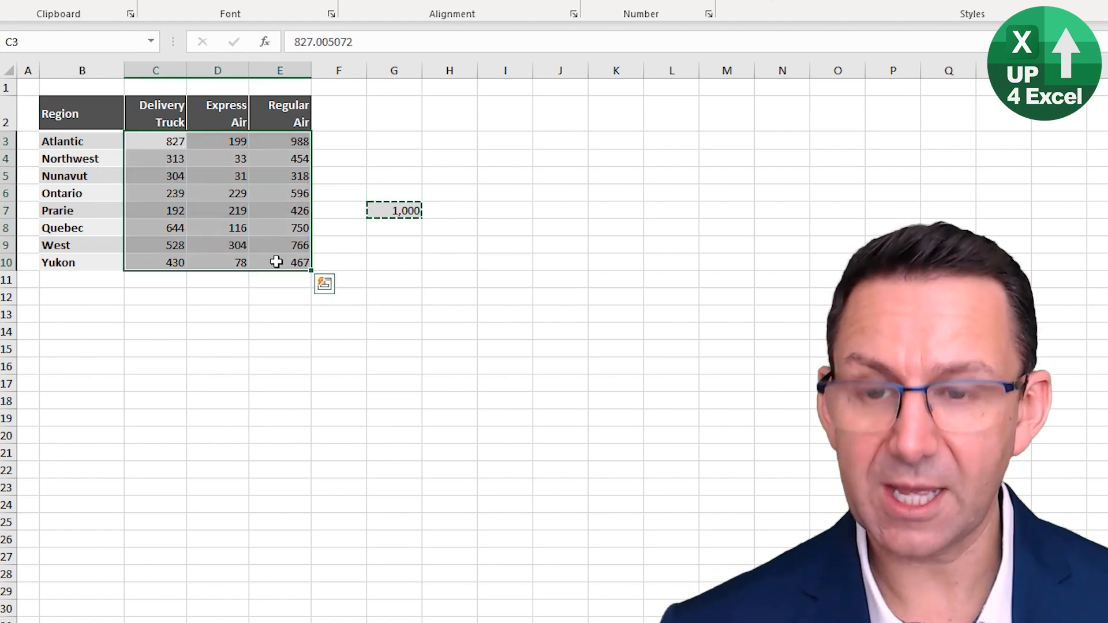
key(ctrl+alt+v)
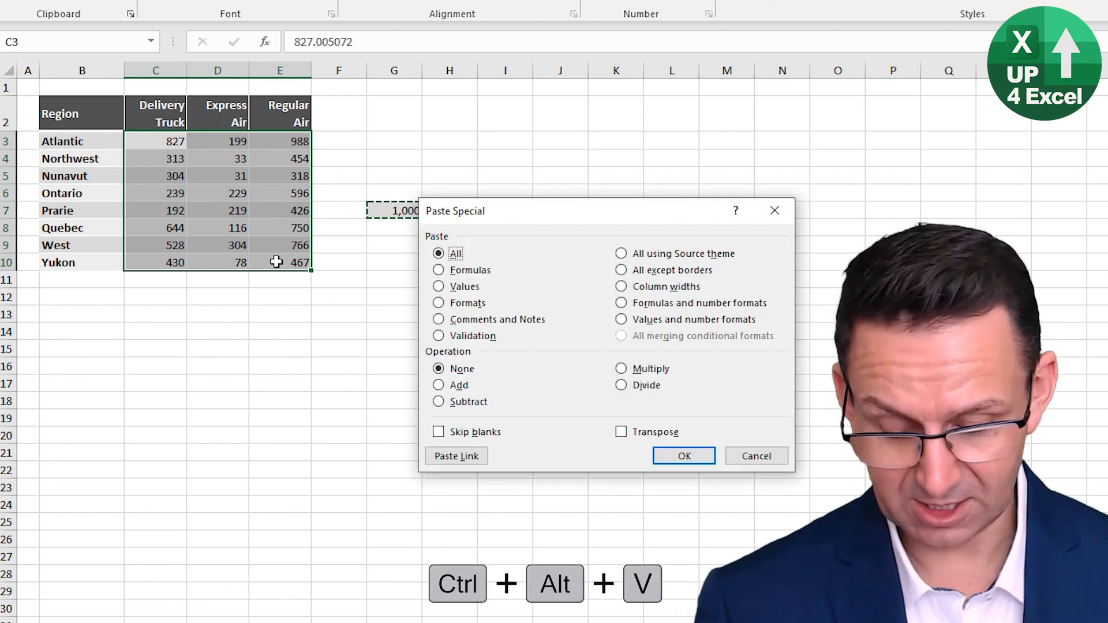
key(m)
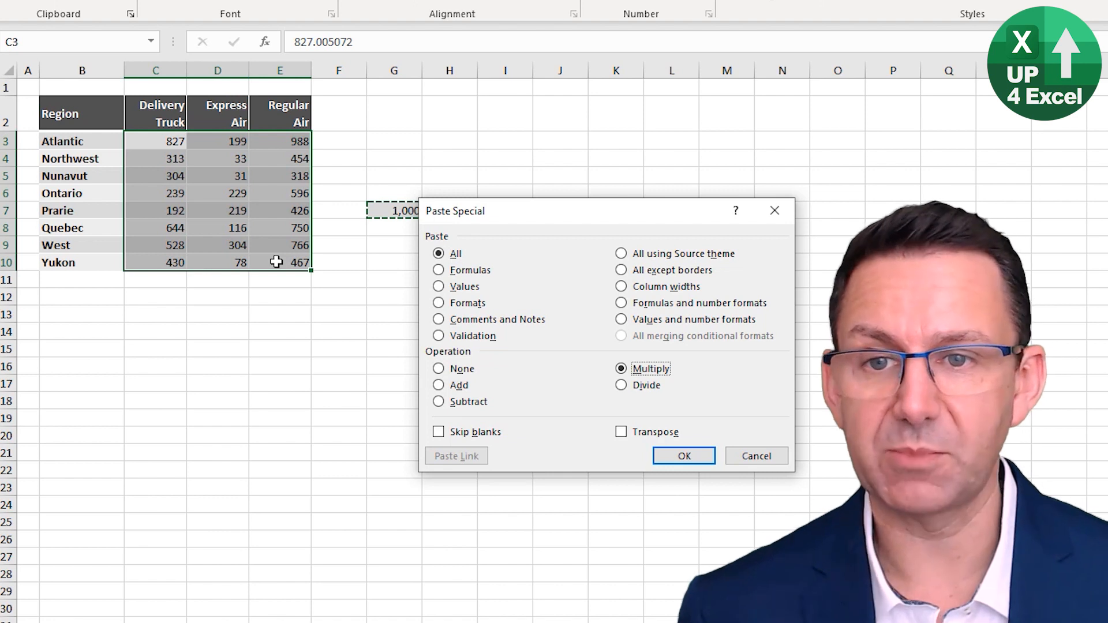
key(Return)
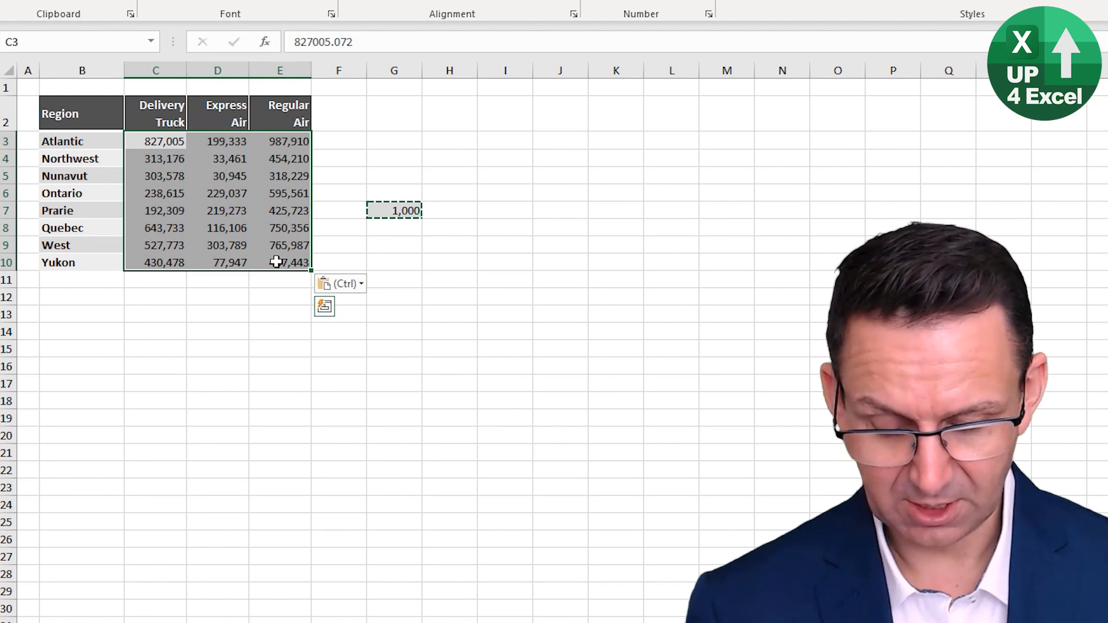
Step: Divide the region values in C3:E10 by the copied 1000 using Paste Special
key(ctrl+alt+v)
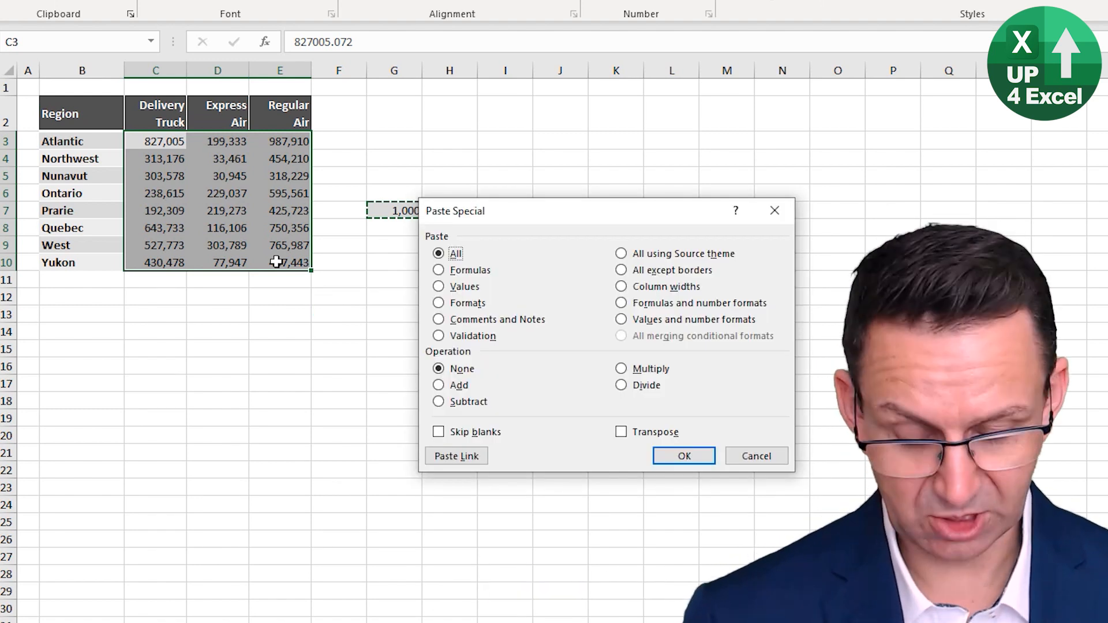
key(i)
key(Return)
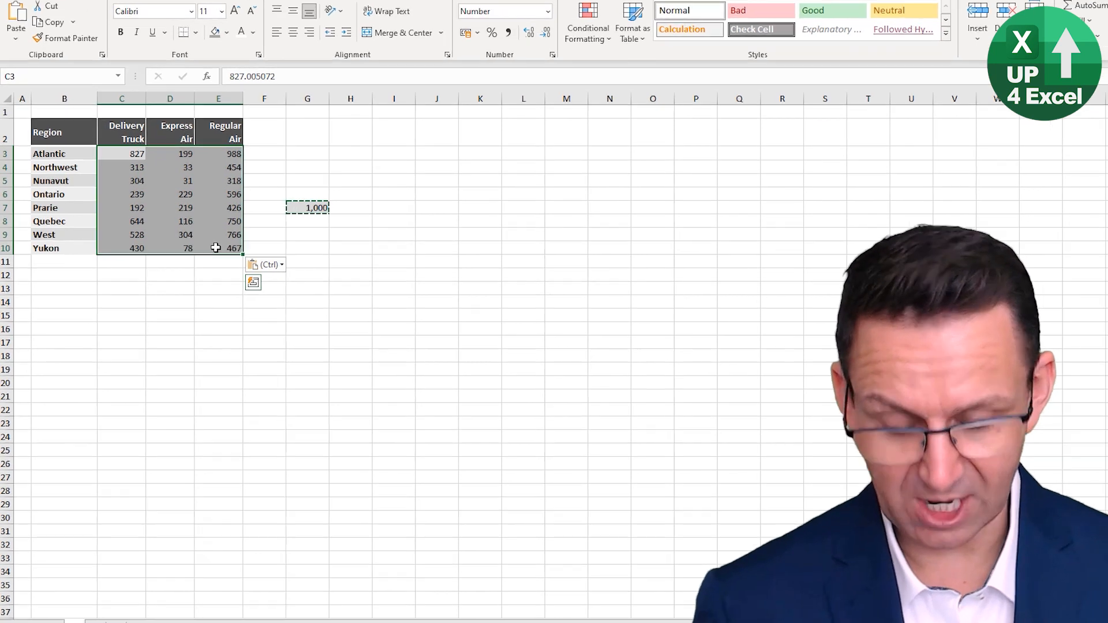
Step: Multiply C3:E10 by the copied 1000 using Paste Special with Values and Multiply, leaving out the source formatting
key(ctrl+alt+v)
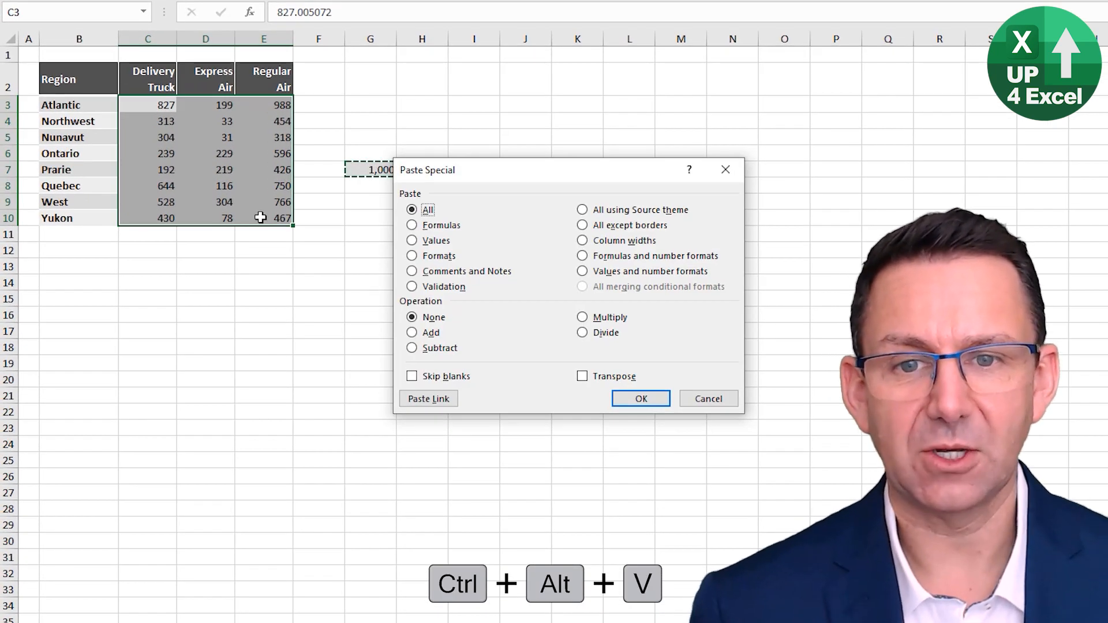
key(v)
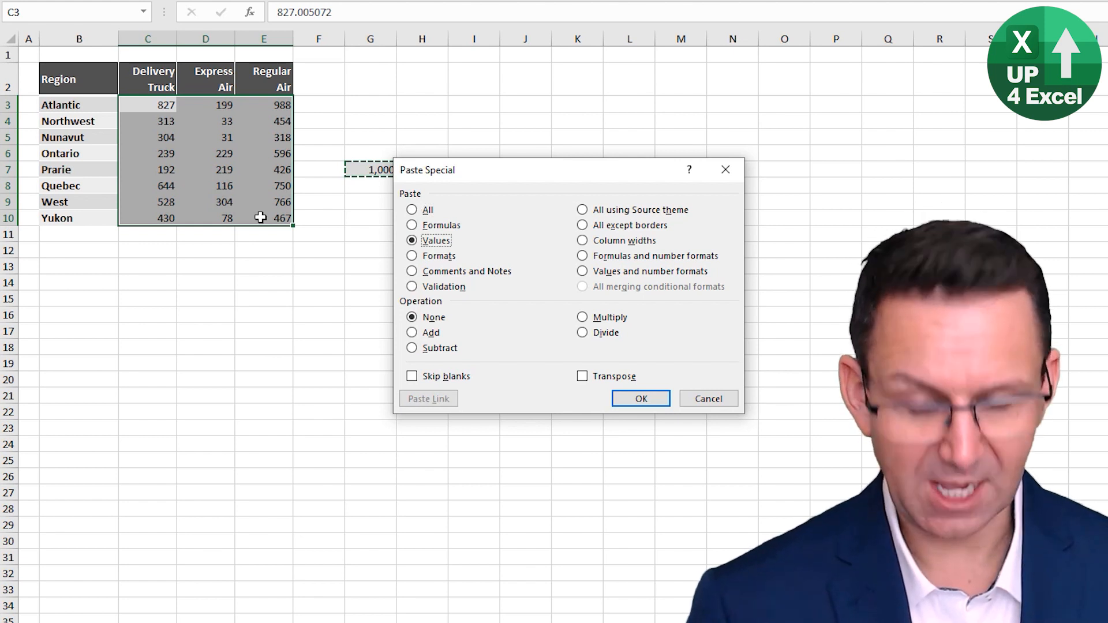
key(m)
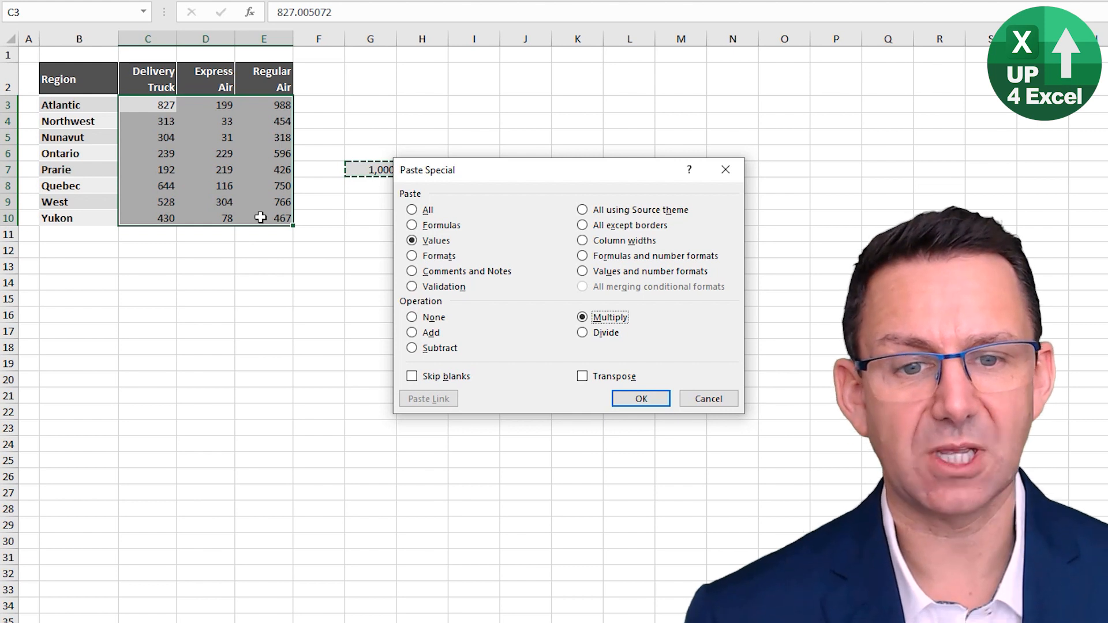
key(Return)
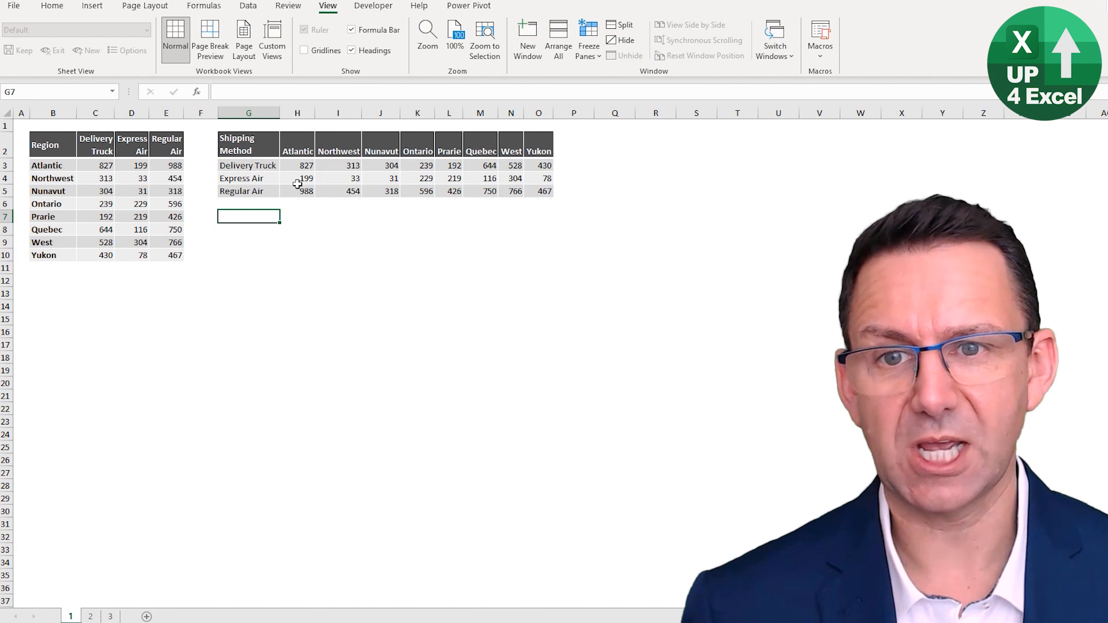
Step: Check the widths of columns B and G, which hold the first columns of the two tables
drag(76, 113, 75, 109)
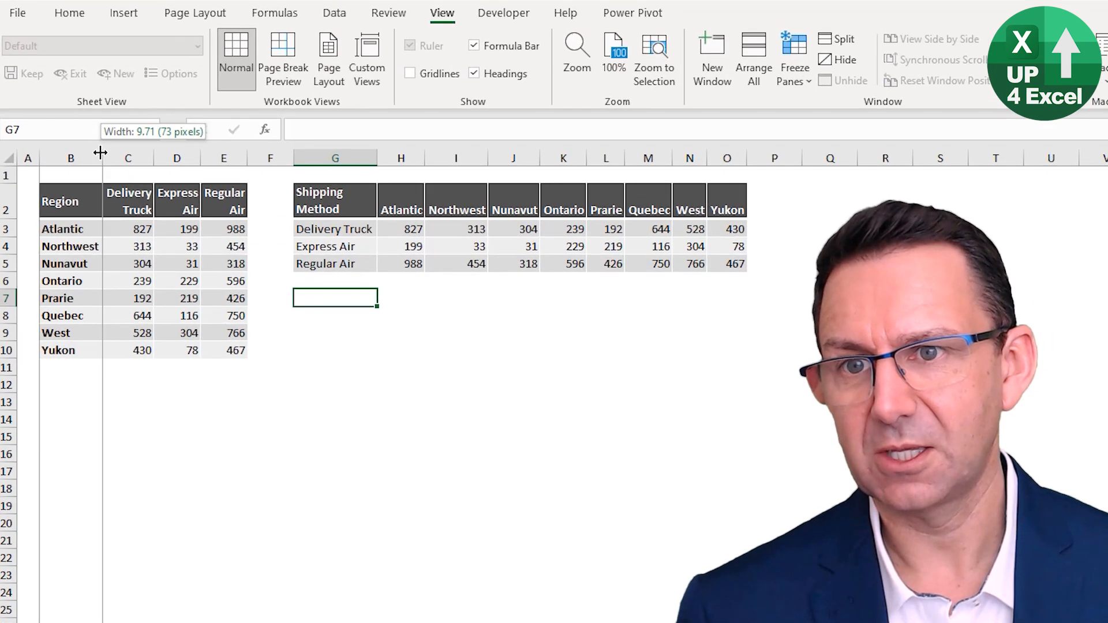
drag(100, 153, 101, 152)
drag(376, 165, 375, 165)
Step: Try placing the Shipping Method table at B12 below the region table, and undo it
drag(347, 207, 446, 442)
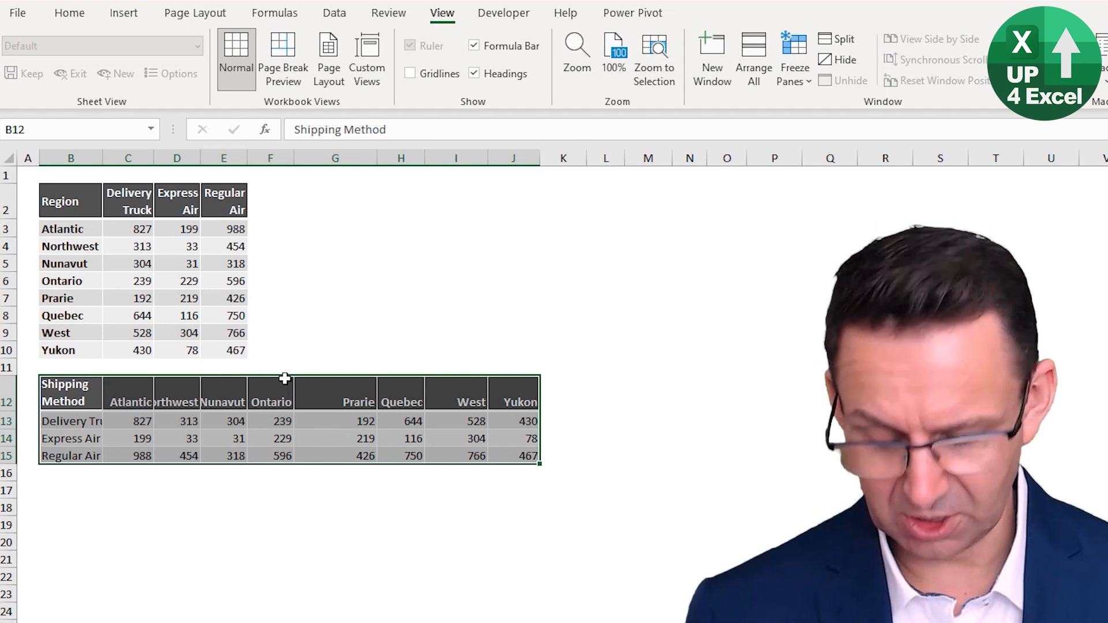
key(ctrl+z)
Step: Paste a linked picture of the Shipping Method table G2:O5 and place it below the region table, starting around B12
key(ctrl+c)
key(alt)
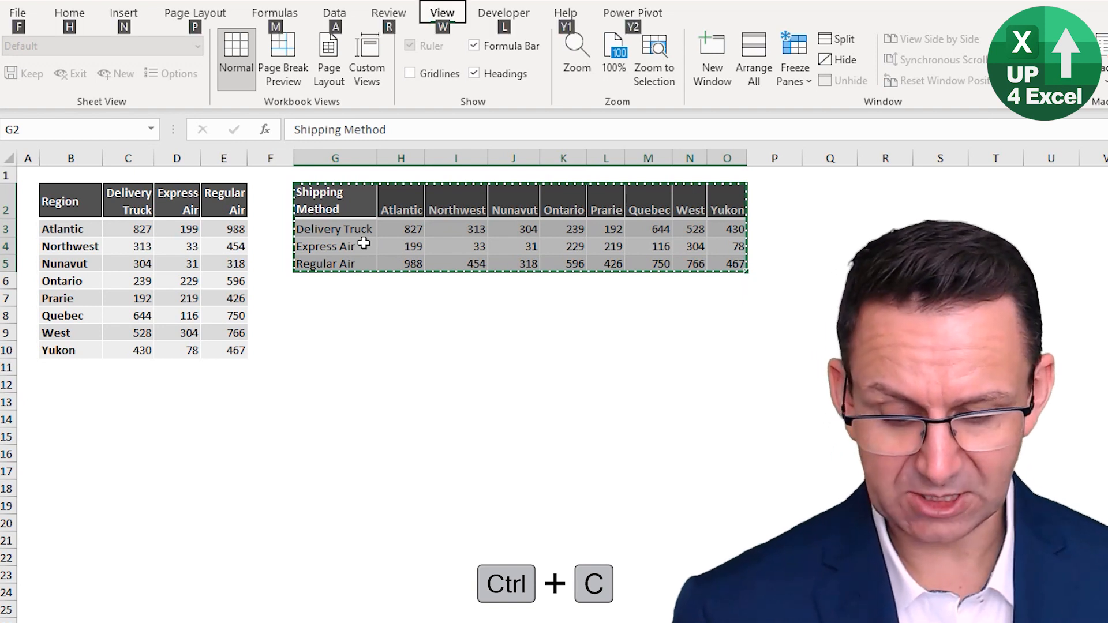
key(h)
key(v)
key(i)
drag(401, 237, 178, 428)
key(Escape)
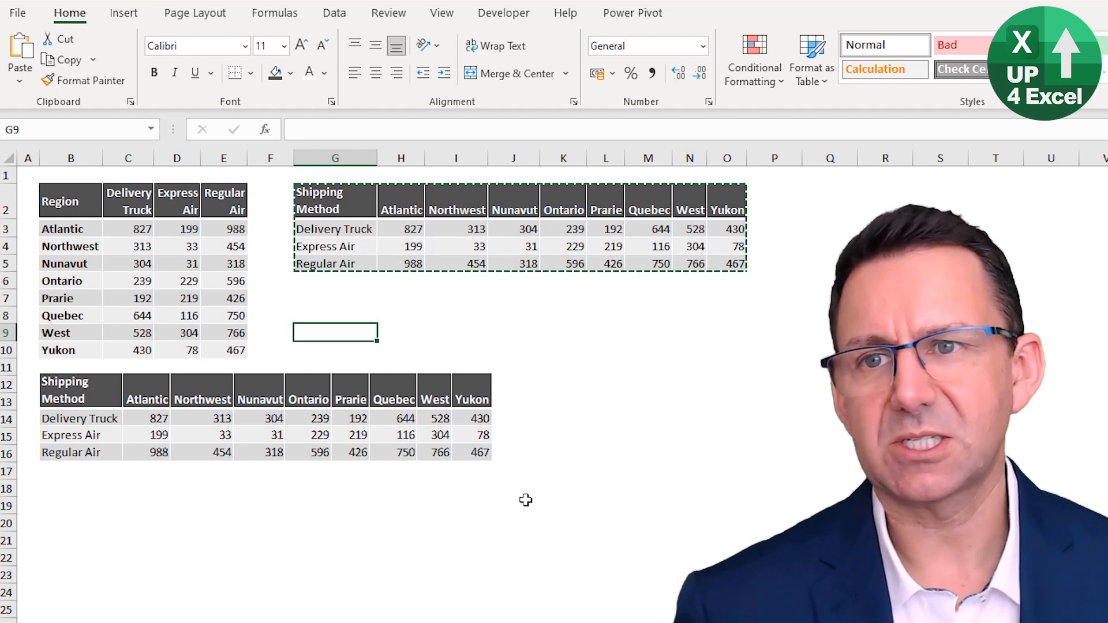
Step: Look at the Copy as Picture option without applying it
click(93, 60)
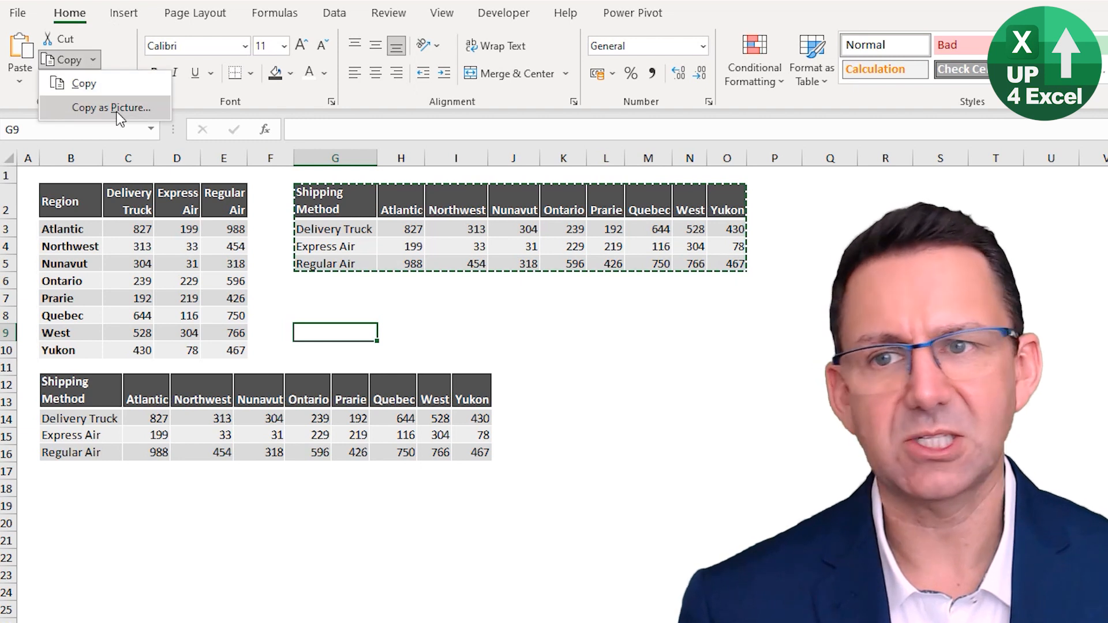
click(565, 345)
Step: Apply the Quick Analysis color scale to the values of the source Shipping Method table in H3:O5
click(500, 247)
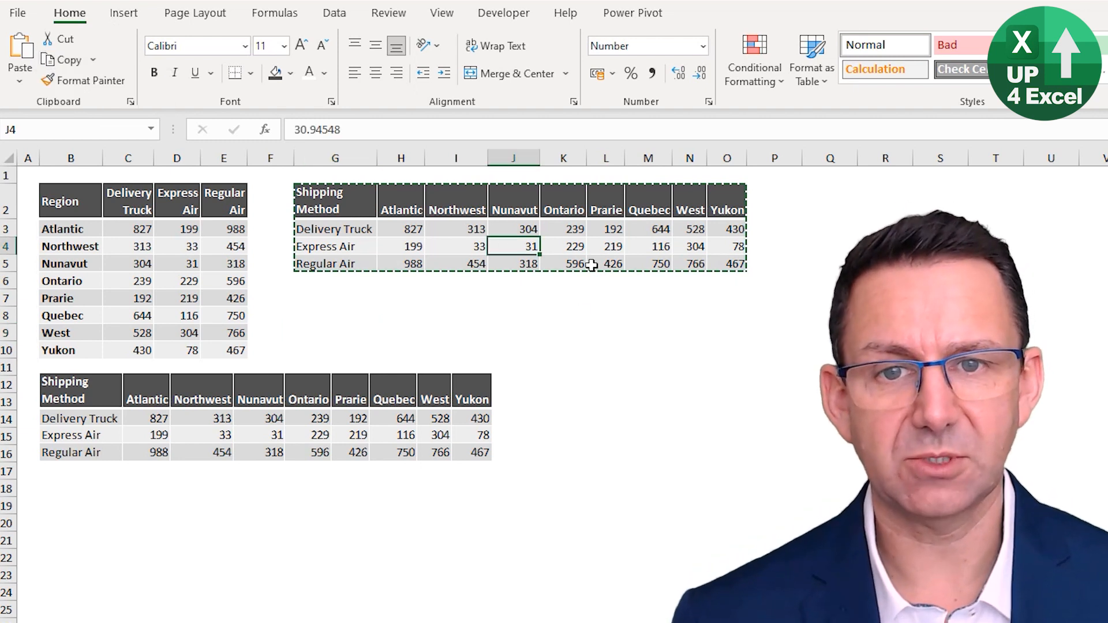
key(Escape)
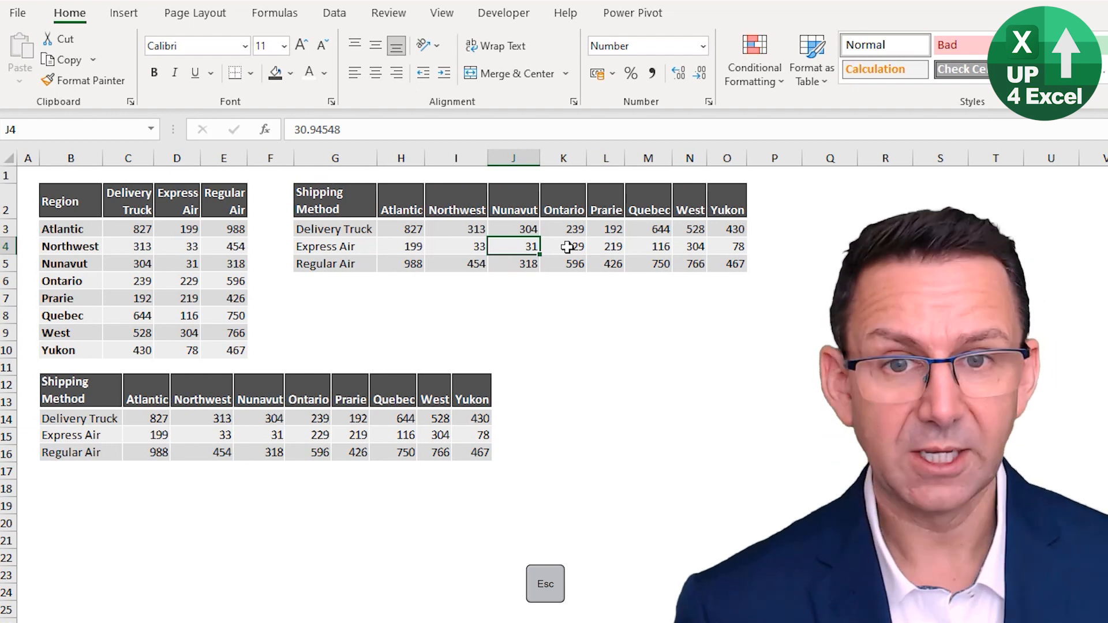
key(ctrl+a)
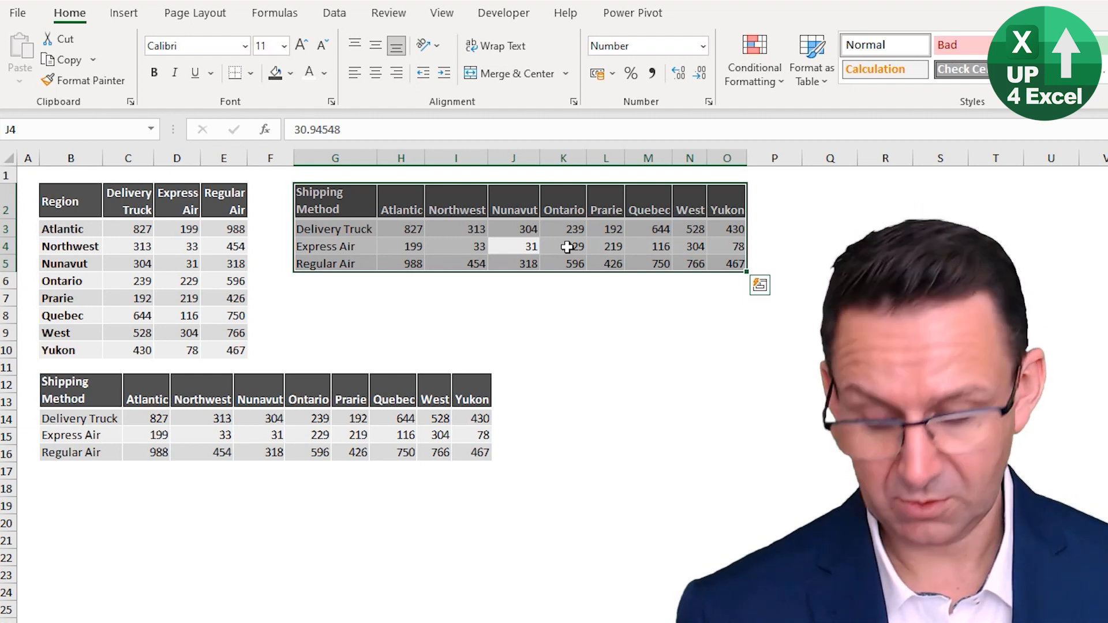
key(ctrl+q)
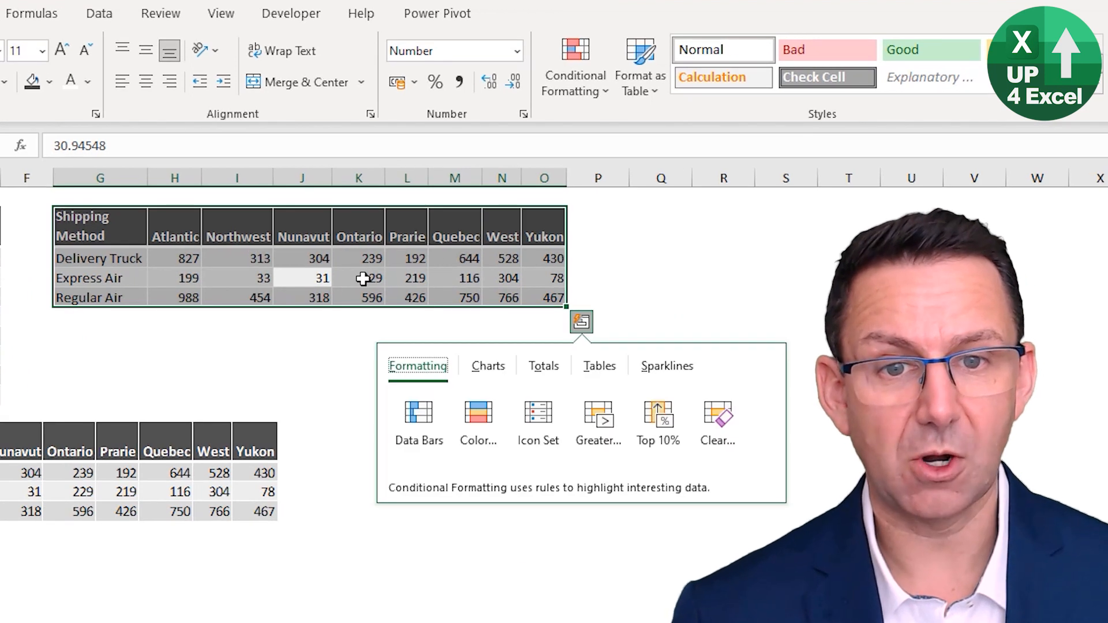
key(Tab)
key(Right)
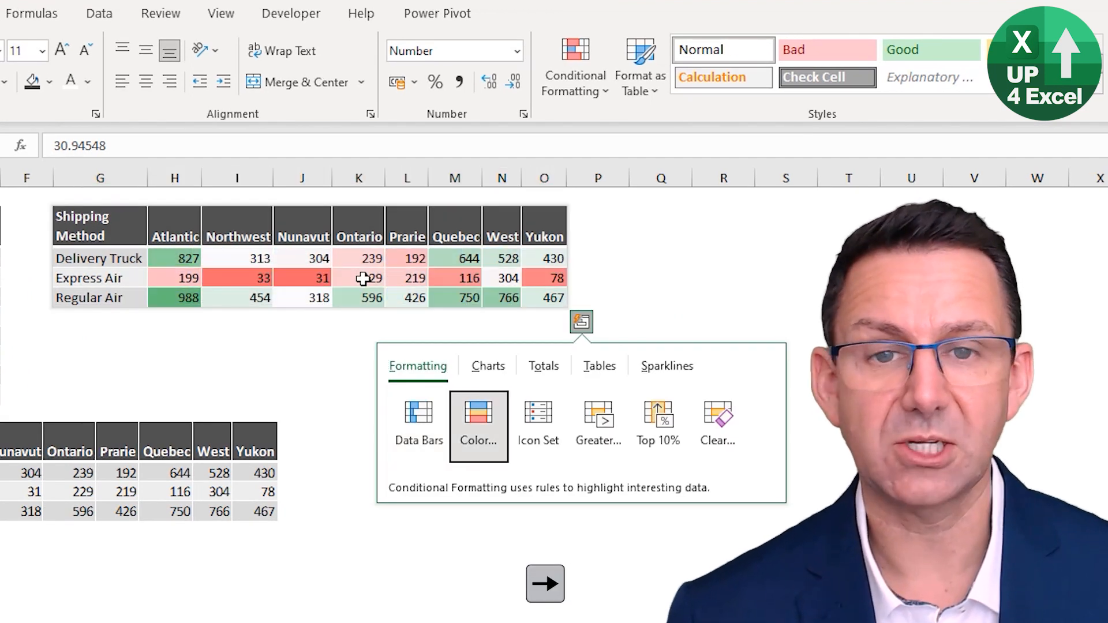
key(Left)
key(Right)
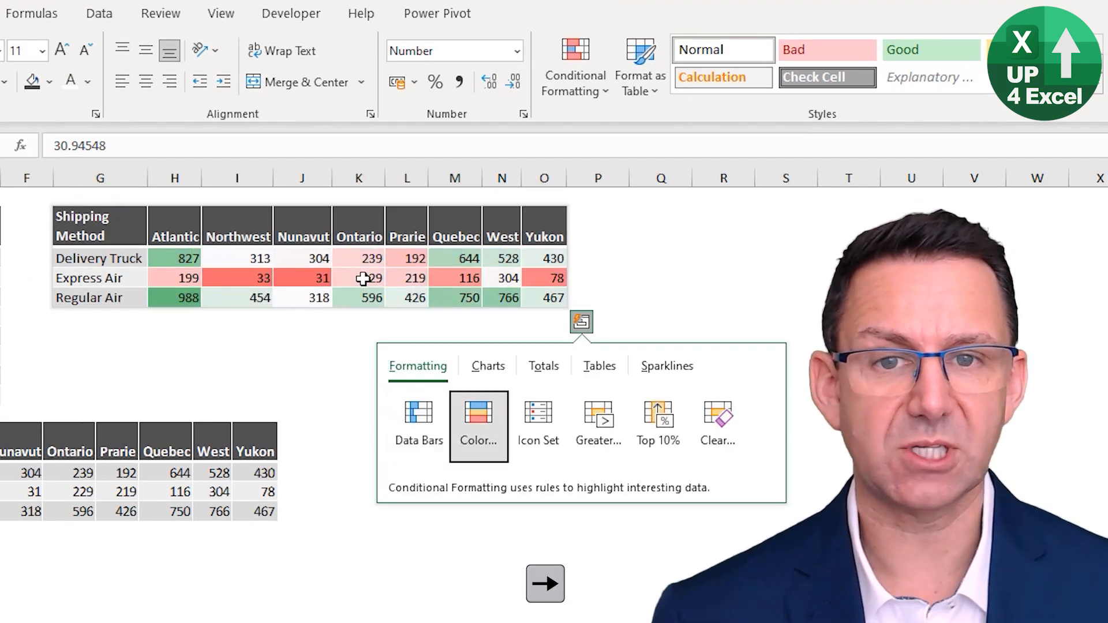
key(Return)
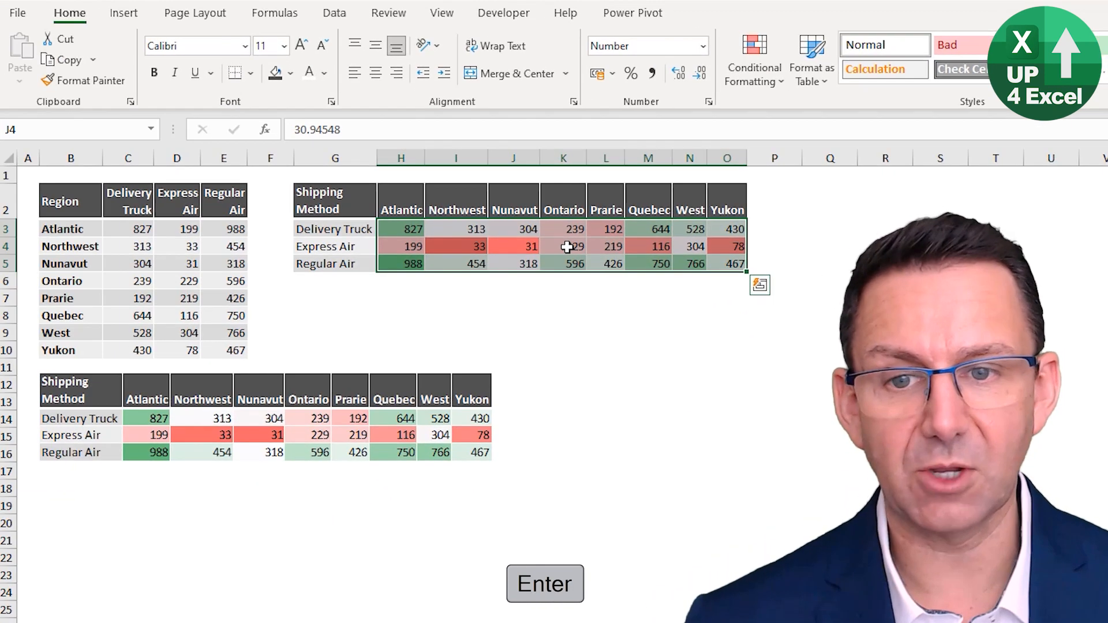
click(249, 444)
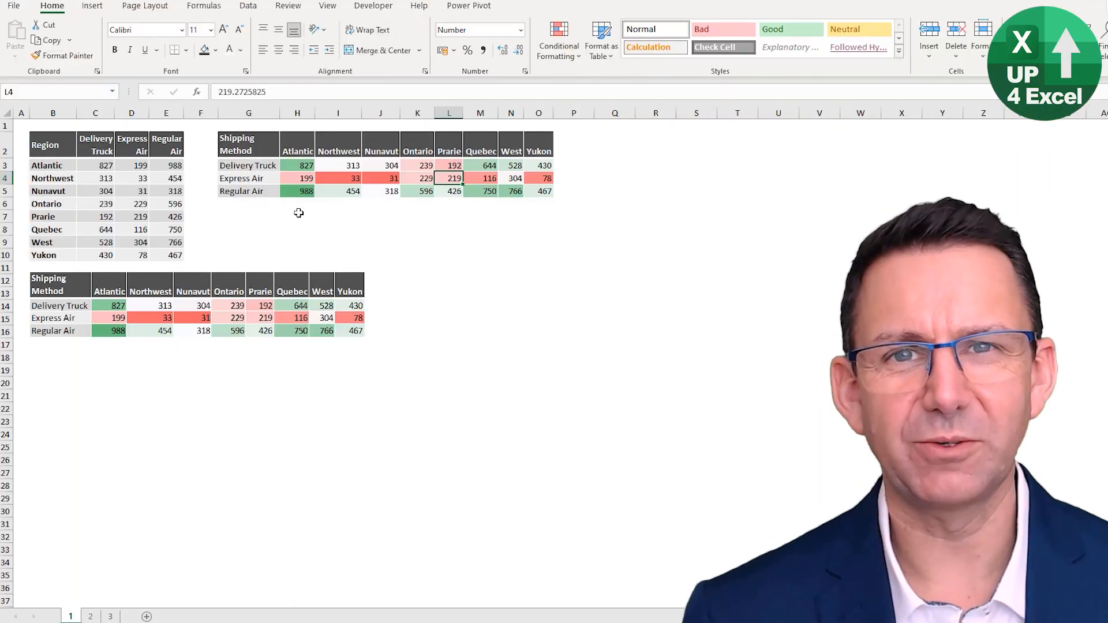
Step: Preview the Quick Analysis formatting options on the Shipping Method table, from the color scale through Top 10%
click(329, 182)
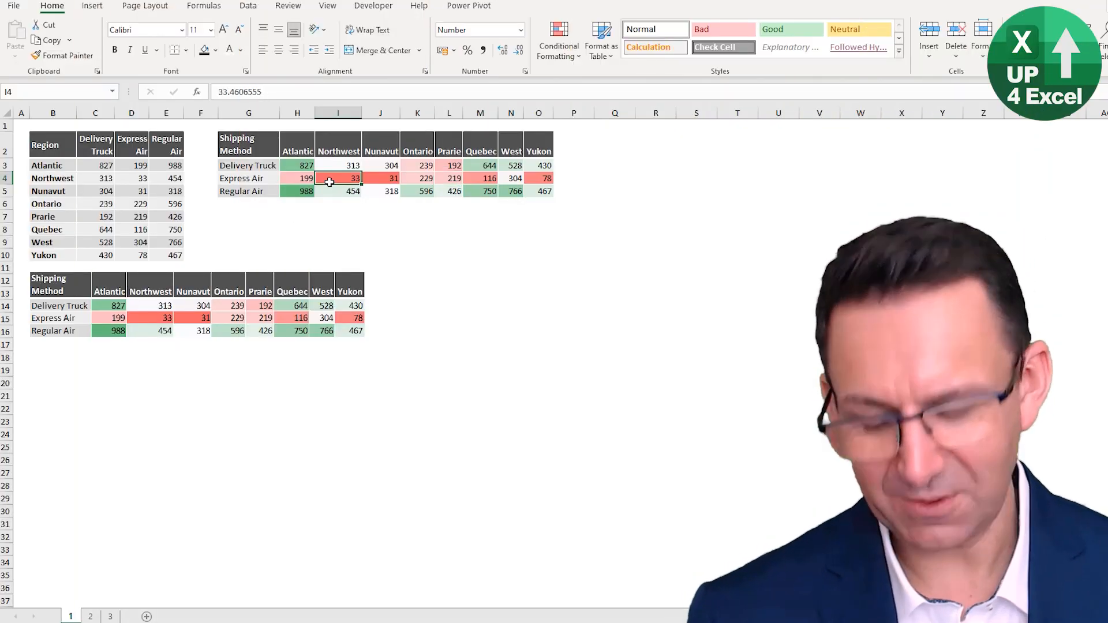
key(ctrl+a)
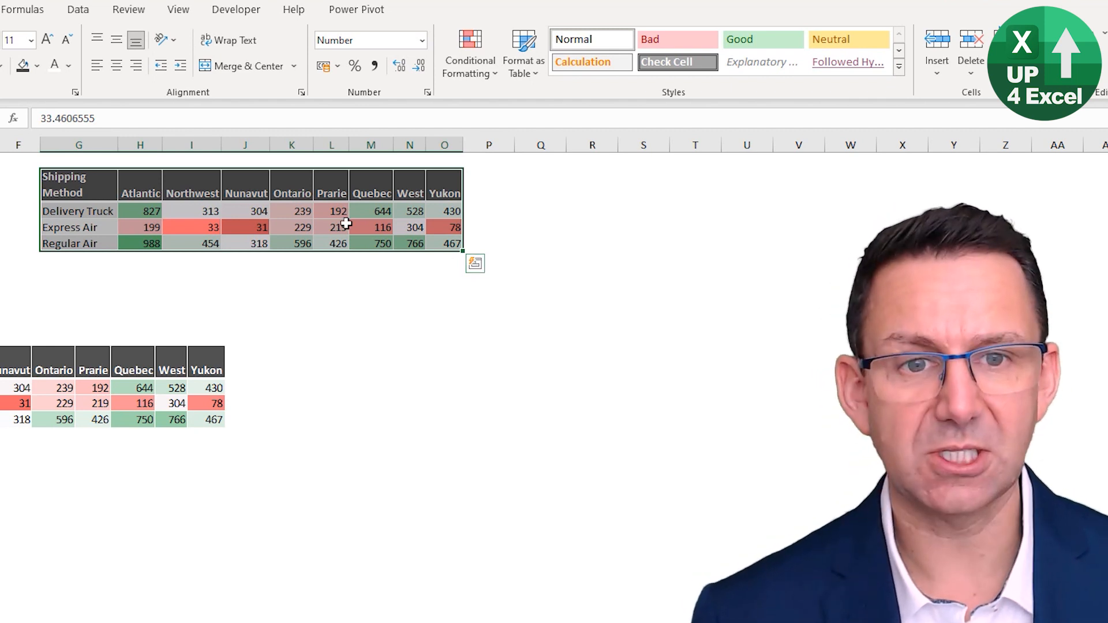
key(ctrl+q)
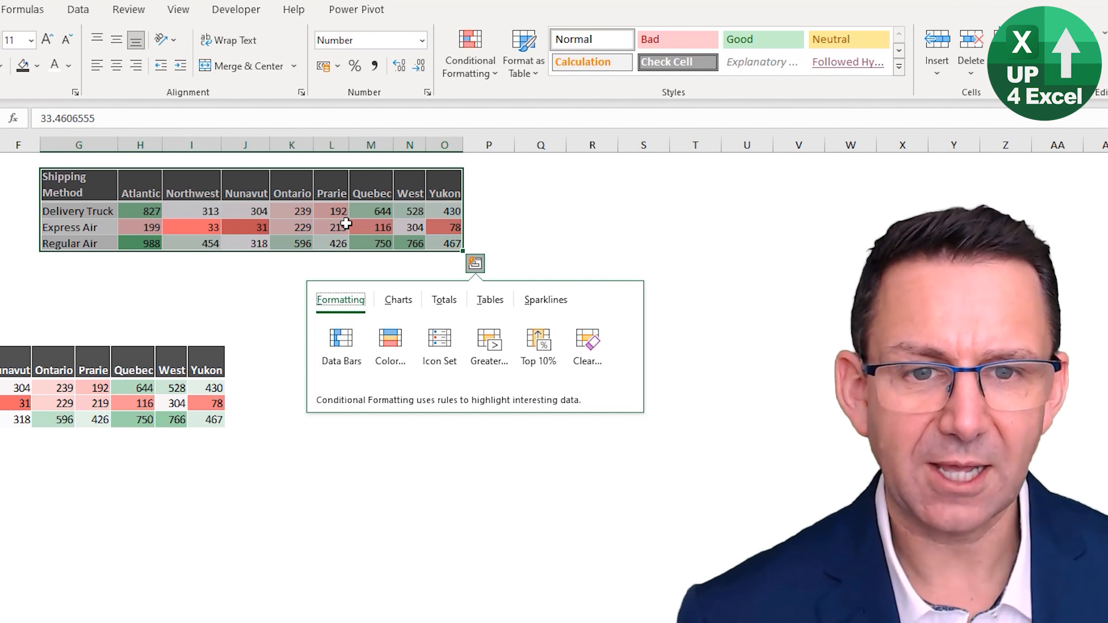
key(Right)
key(Right)
key(Left)
key(Left)
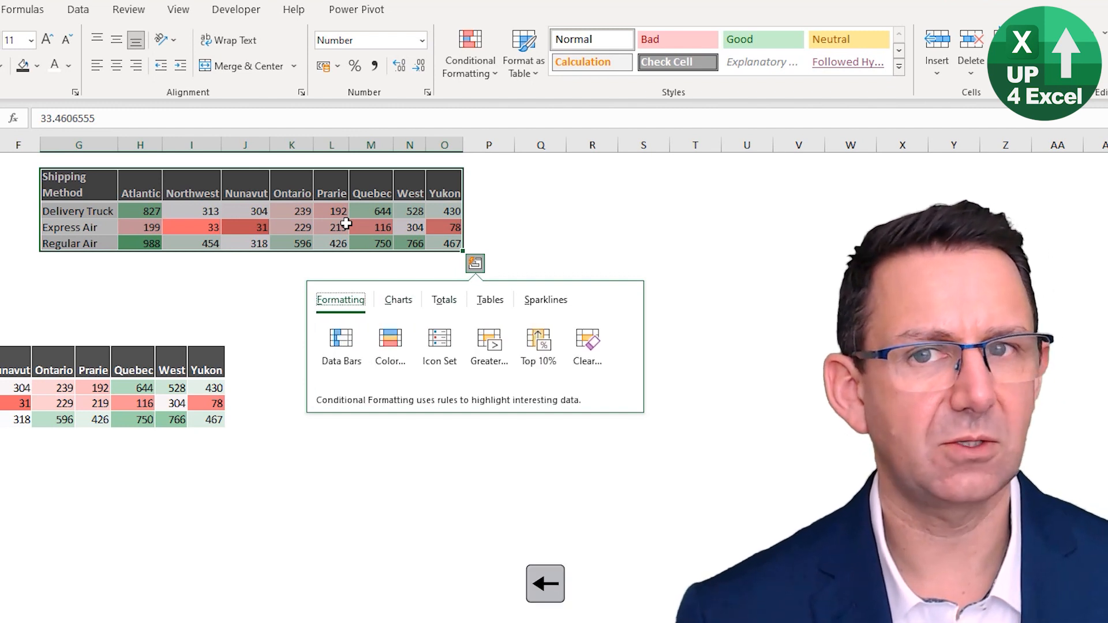
key(Right)
key(Right)
key(Right)
key(Left)
key(Left)
key(Left)
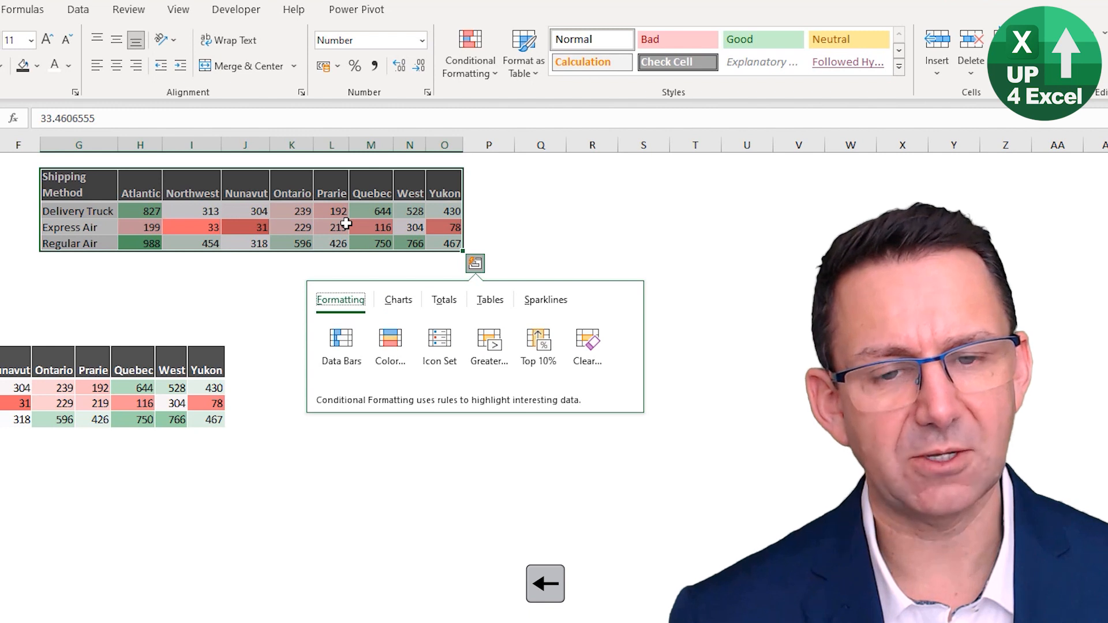
key(Tab)
key(Right)
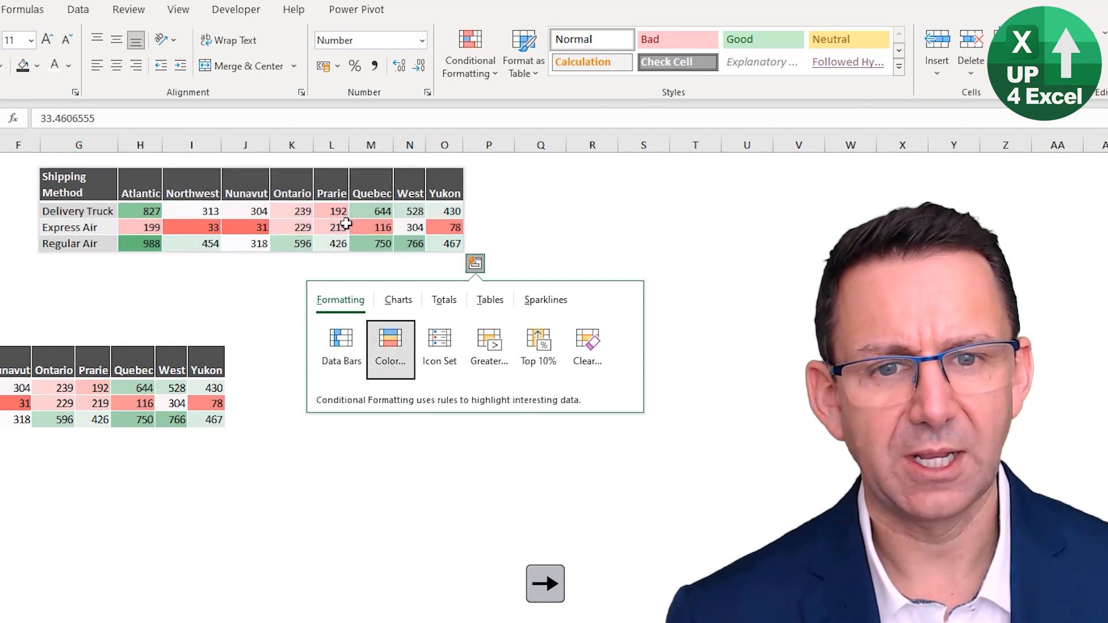
key(Right)
key(Right)
key(Right)
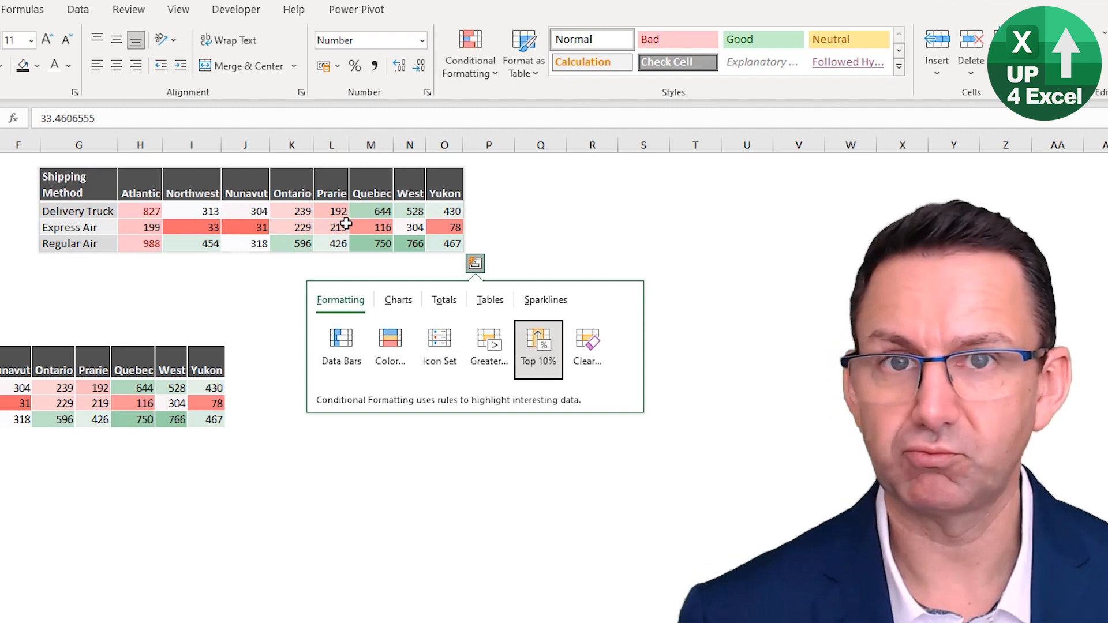
Step: Insert the recommended clustered column chart for the Shipping Method table using Quick Analysis
key(Left)
key(Left)
key(Left)
key(Left)
key(Up)
key(Tab)
key(Right)
key(Down)
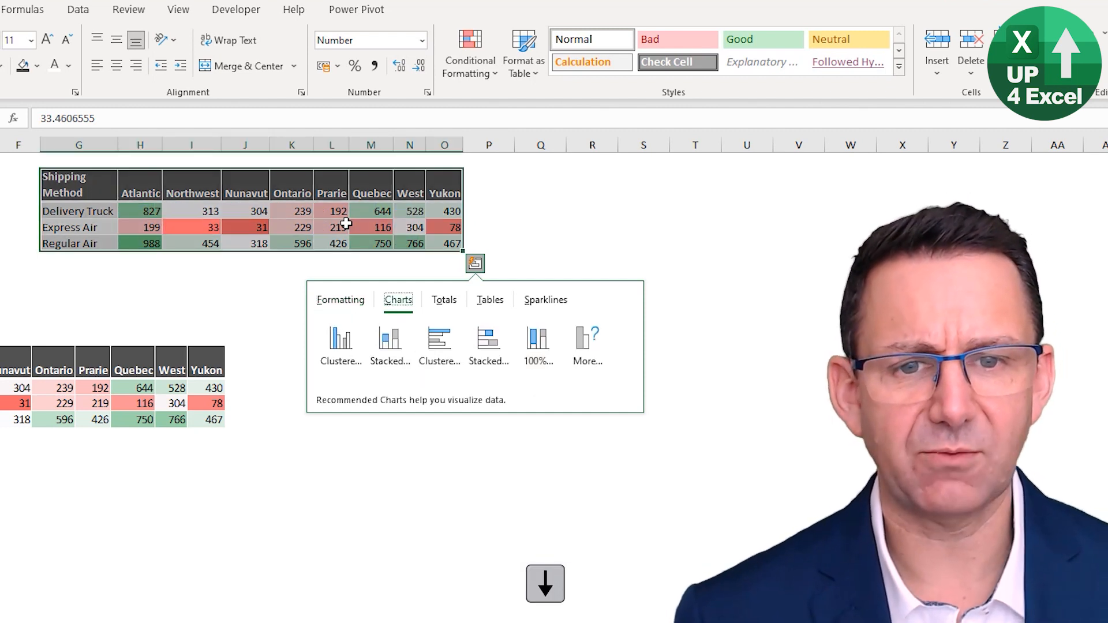
key(Tab)
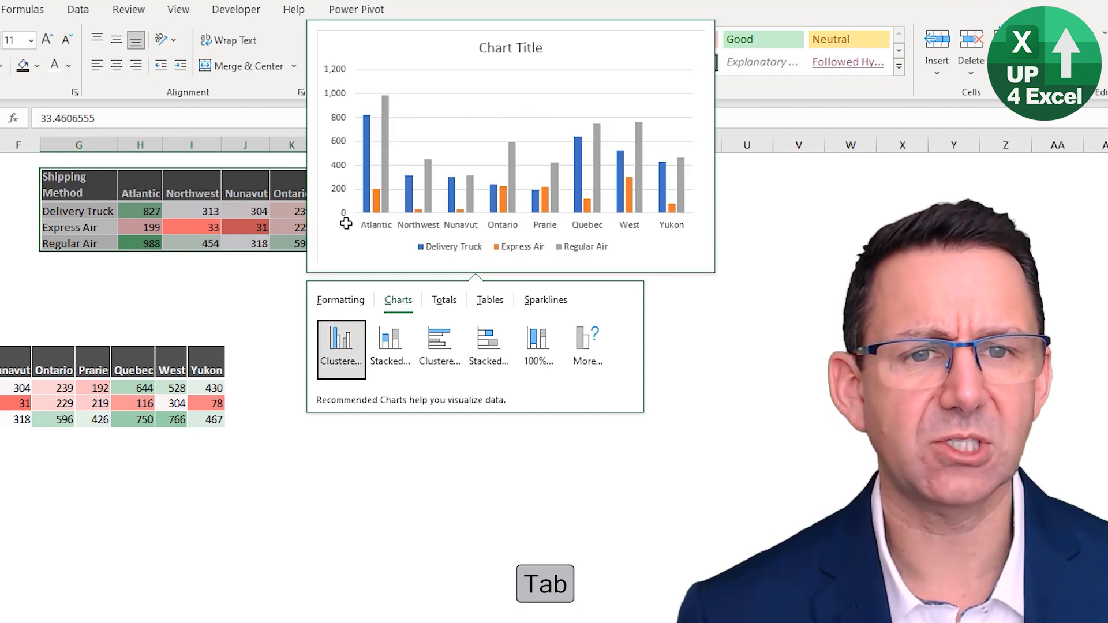
key(Return)
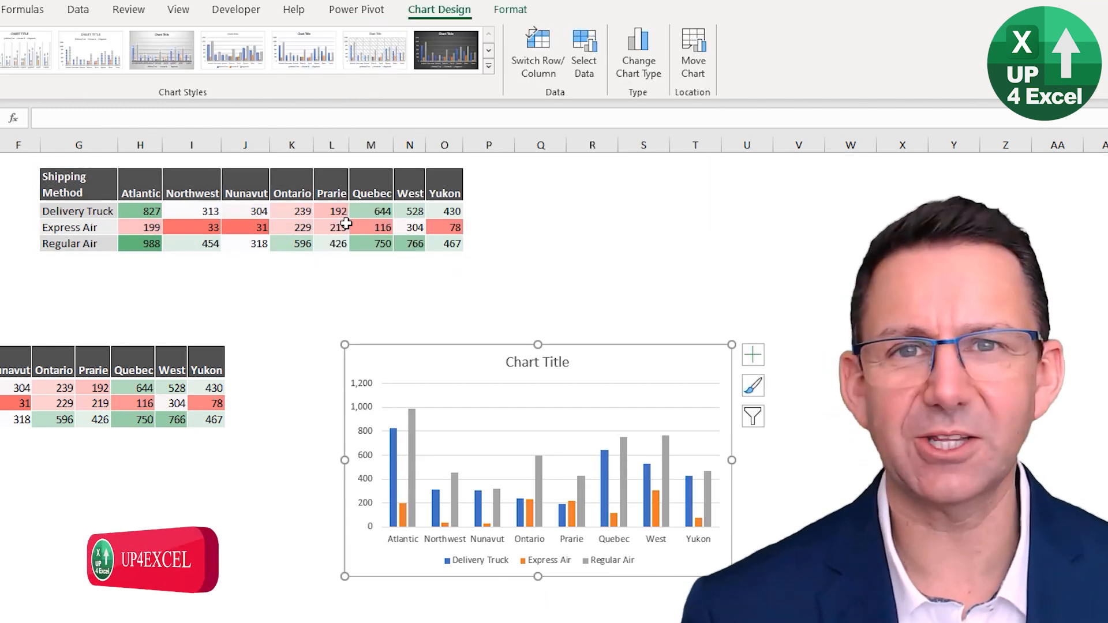